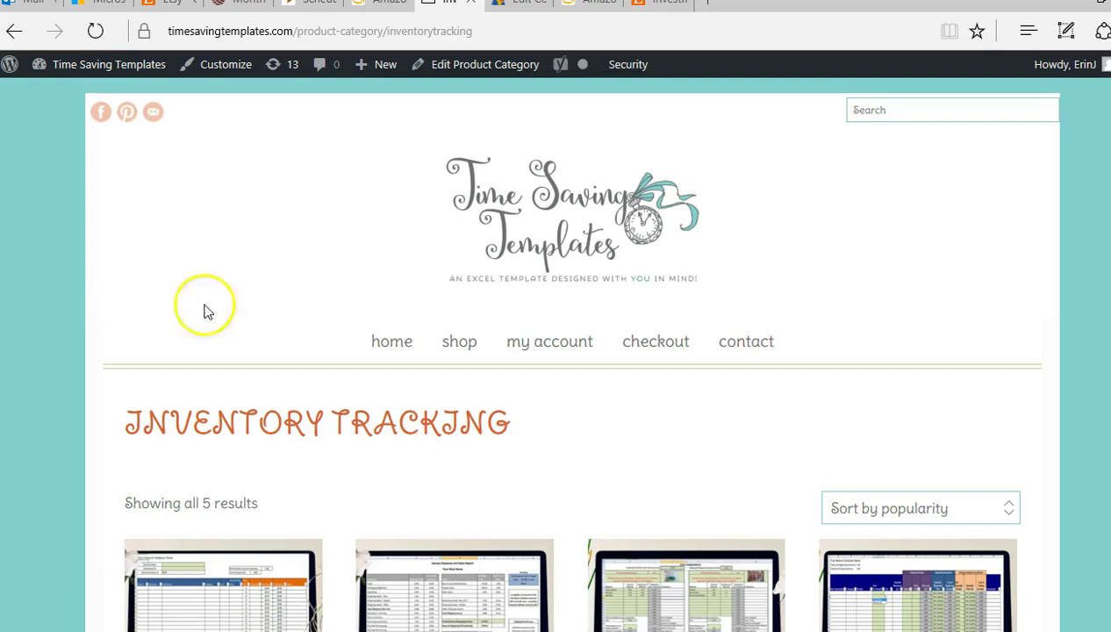
- Go to the Inventory Tracking category under Shop's handmade templates on Time Saving Templates
mouse_move(465, 341)
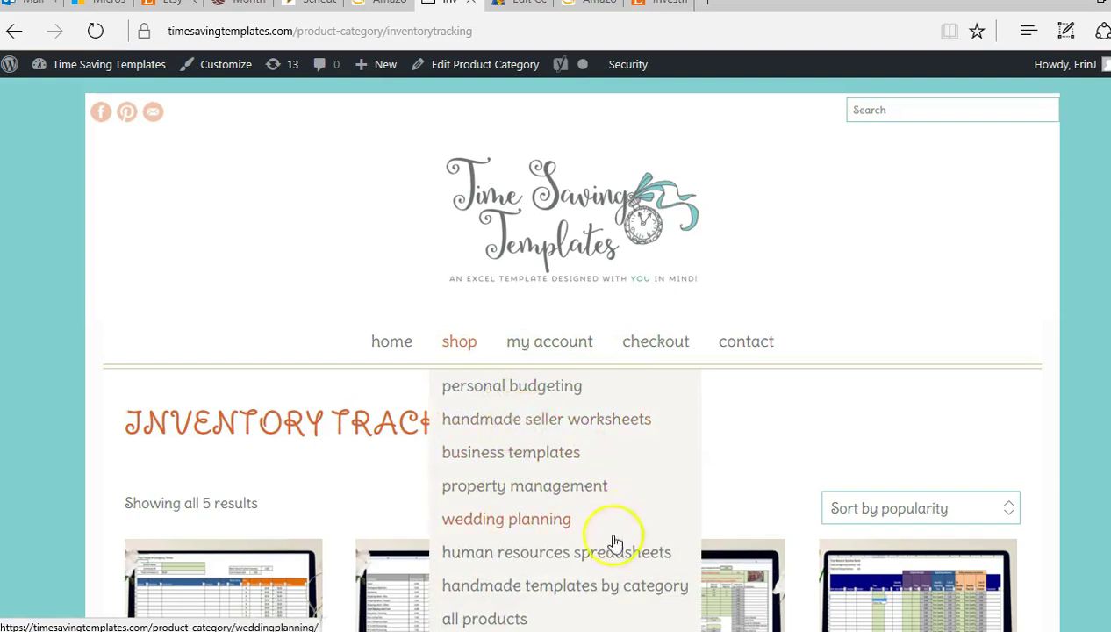
mouse_move(602, 592)
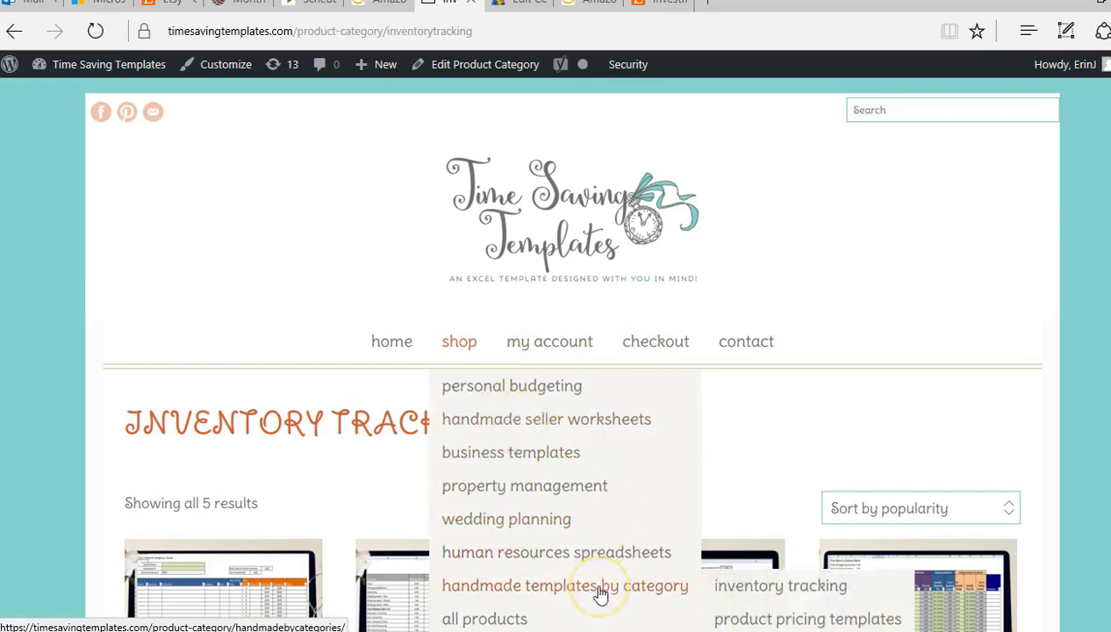
left_click(759, 594)
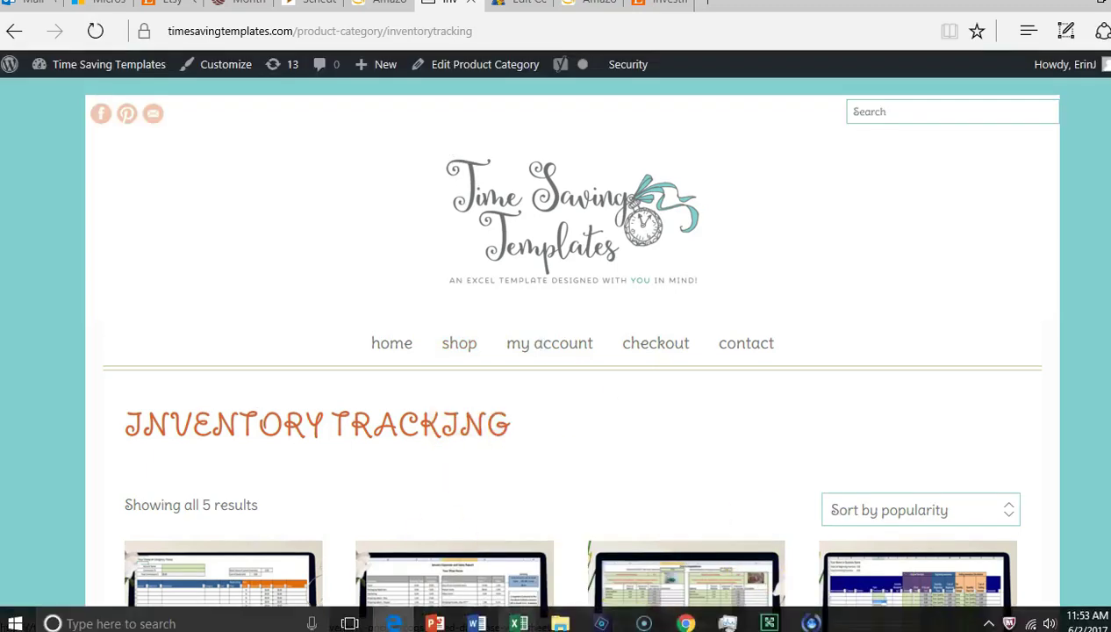
- Bring up the inventory-pricing workbook and tour its four sheets, ending on Inventory Purchased
mouse_move(518, 619)
left_click(567, 563)
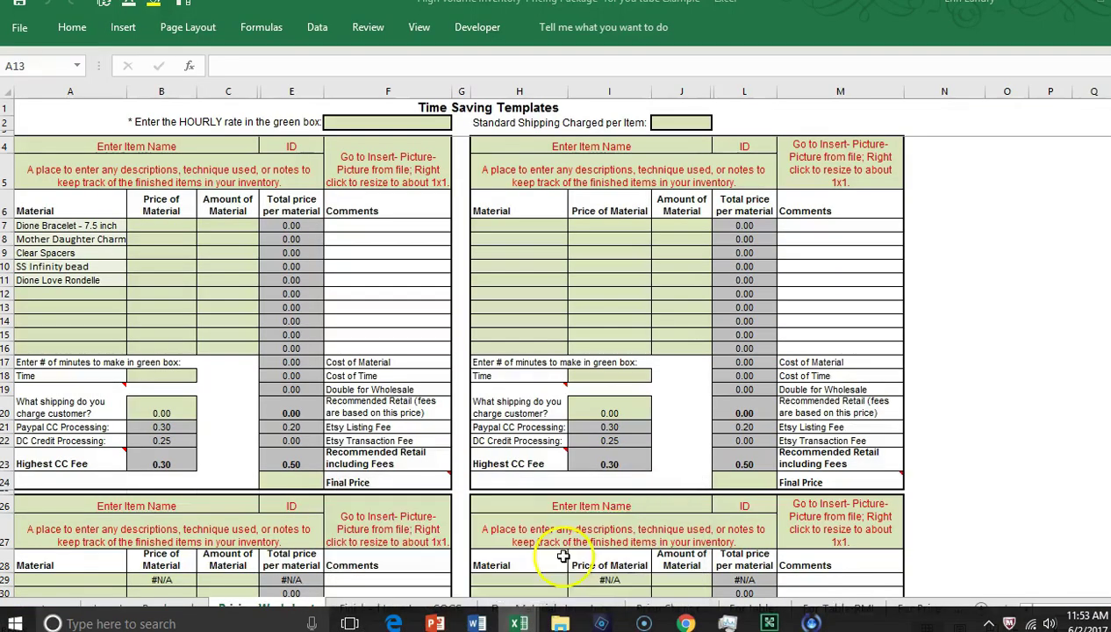
left_click(189, 617)
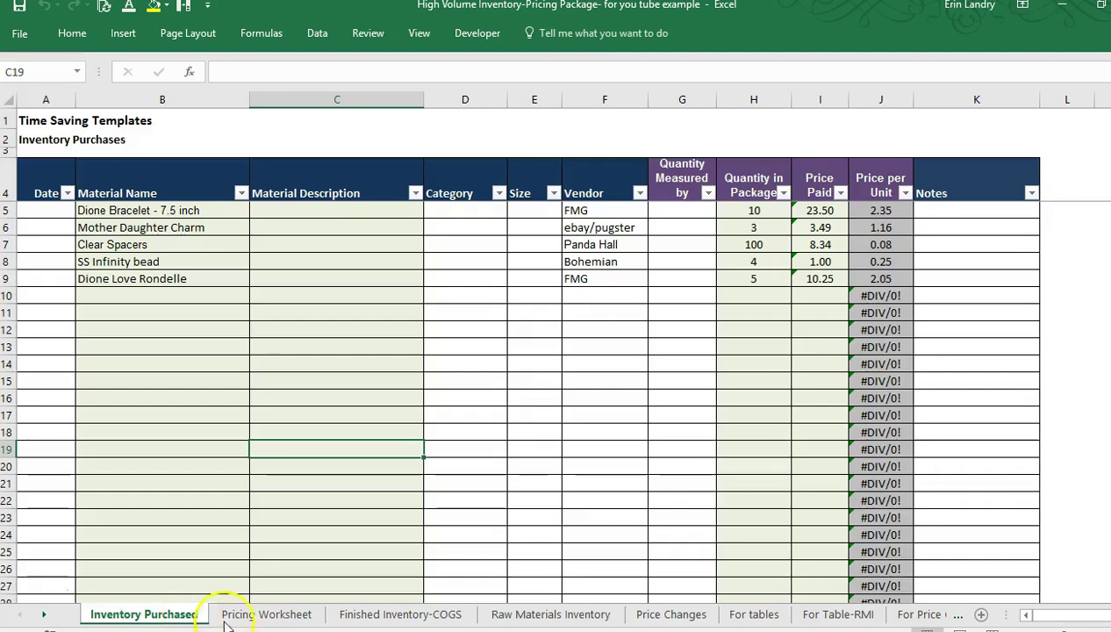
left_click(264, 616)
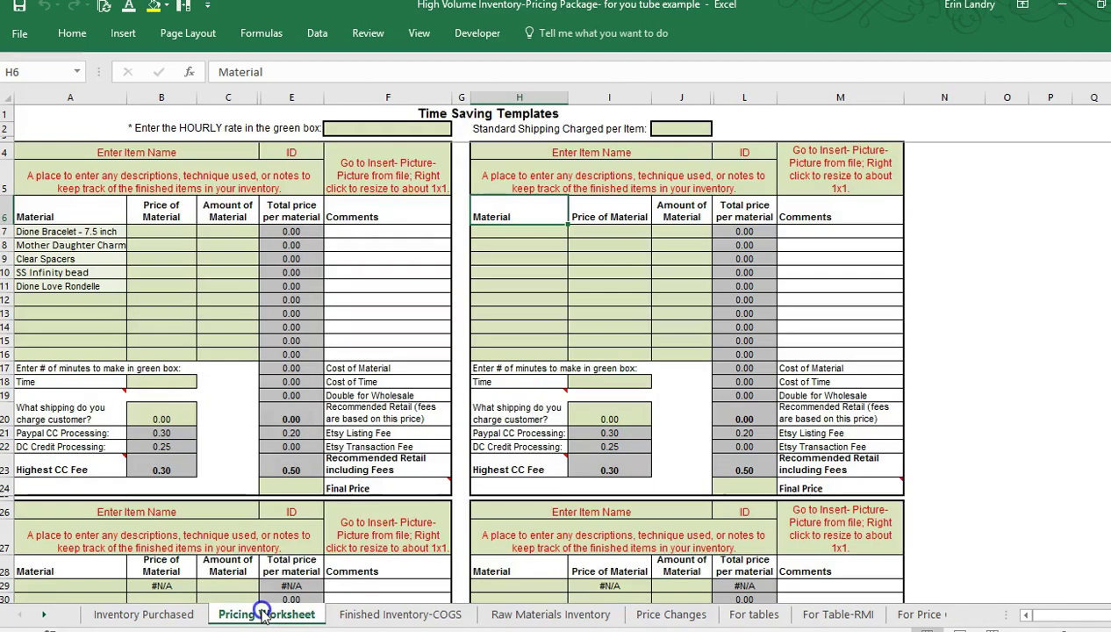
left_click(347, 617)
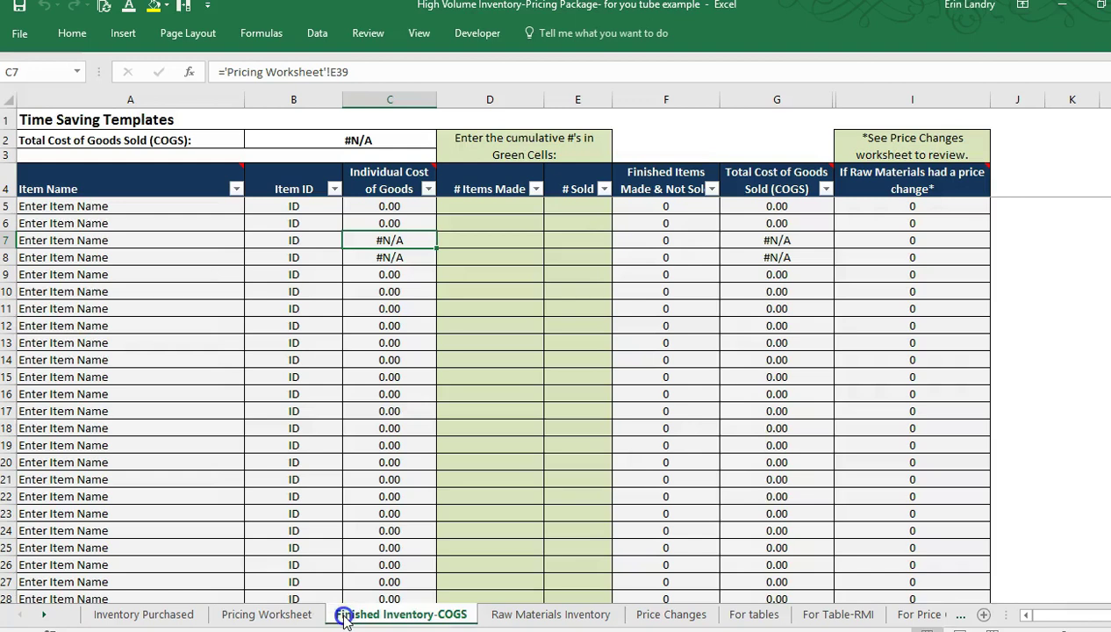
left_click(502, 618)
left_click(144, 617)
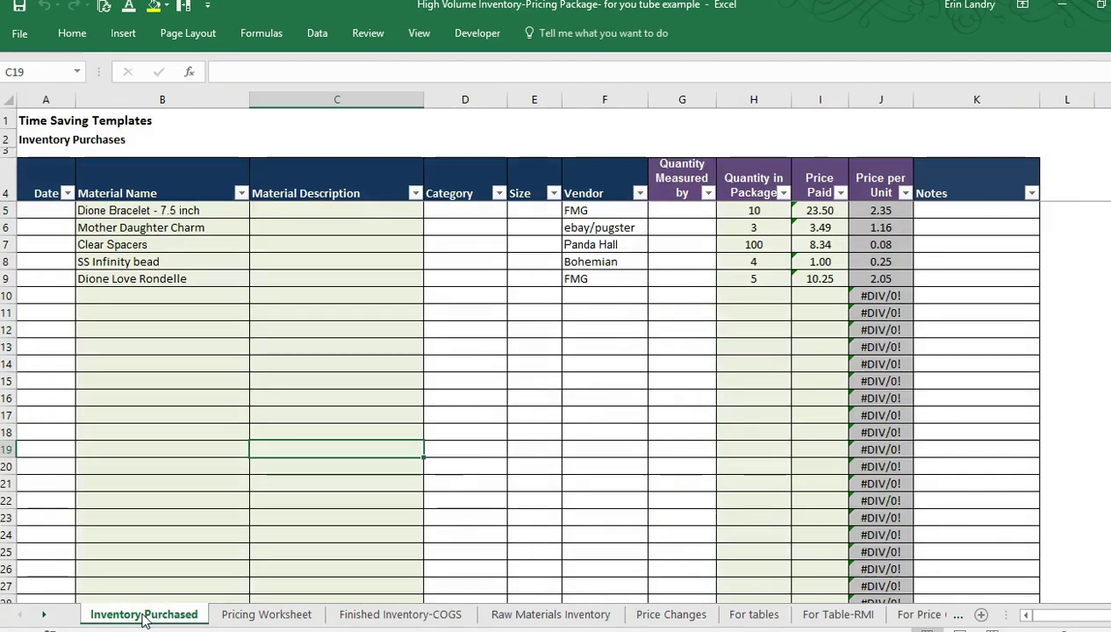
- Review the Material Name and Vendor columns, then go to the Pricing Worksheet
left_click(136, 194)
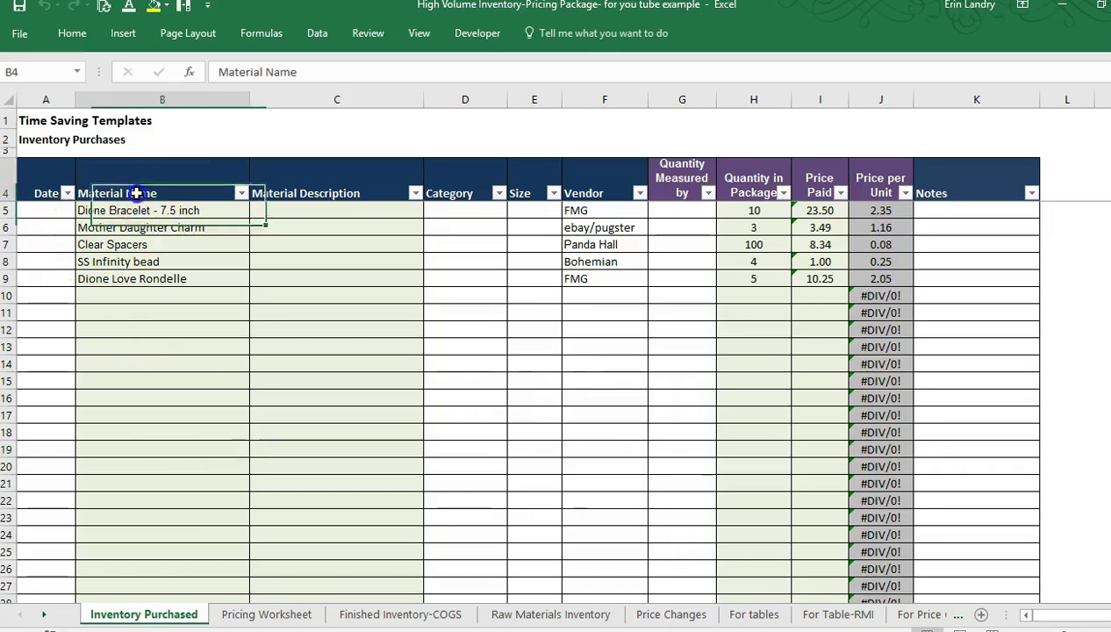
key("Down")
key("Down")
key("Down")
key("Down")
key("Down")
key("Down")
key("Right")
key("Right")
key("Right")
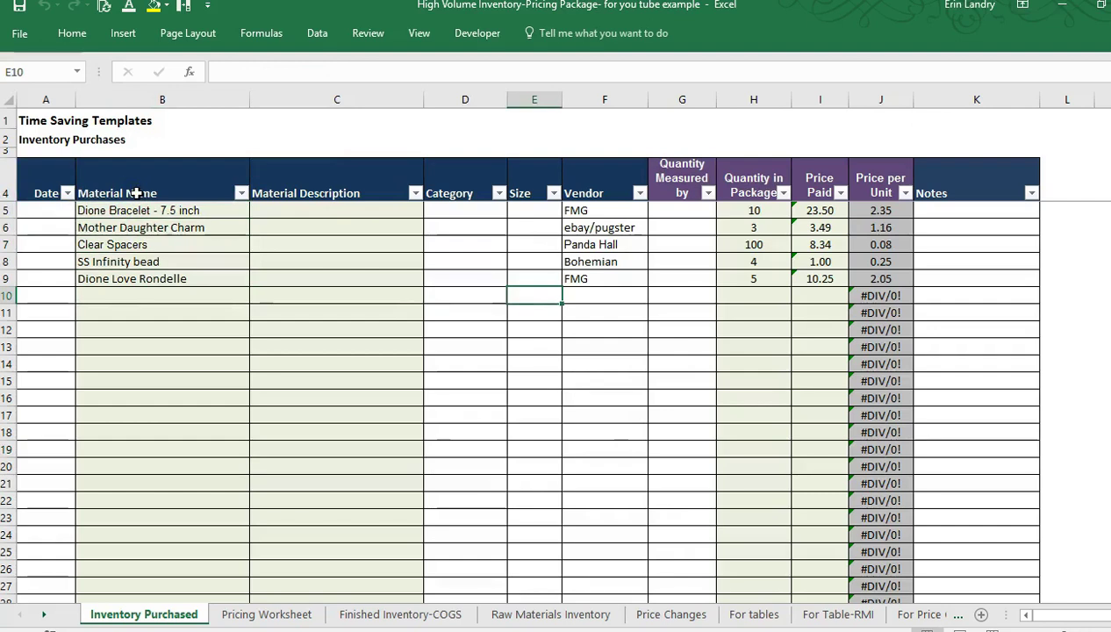
key("Right")
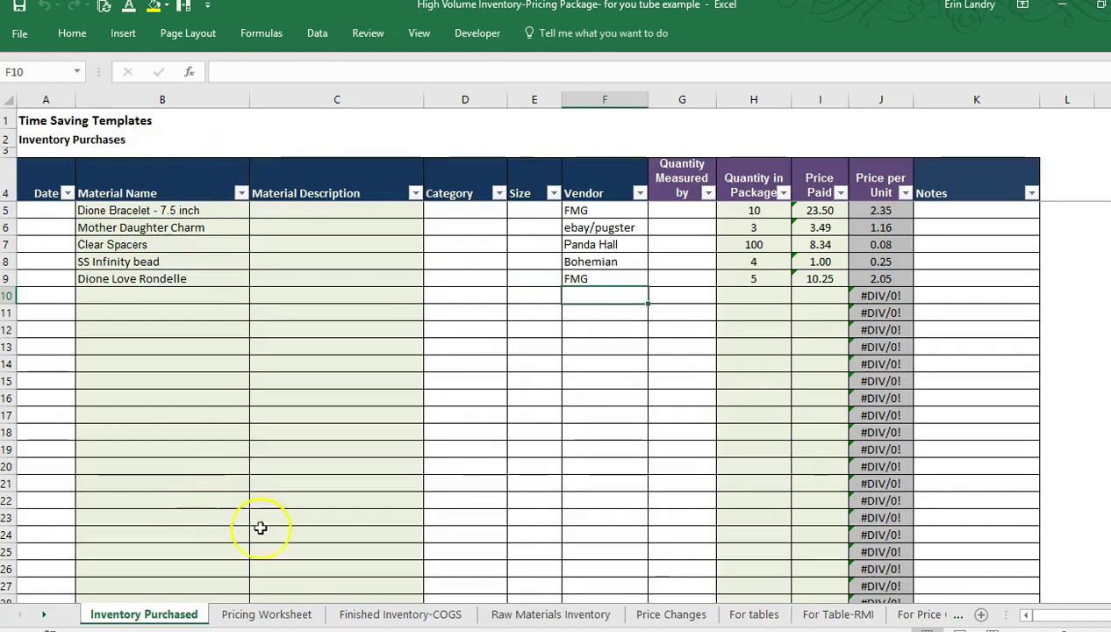
left_click(290, 614)
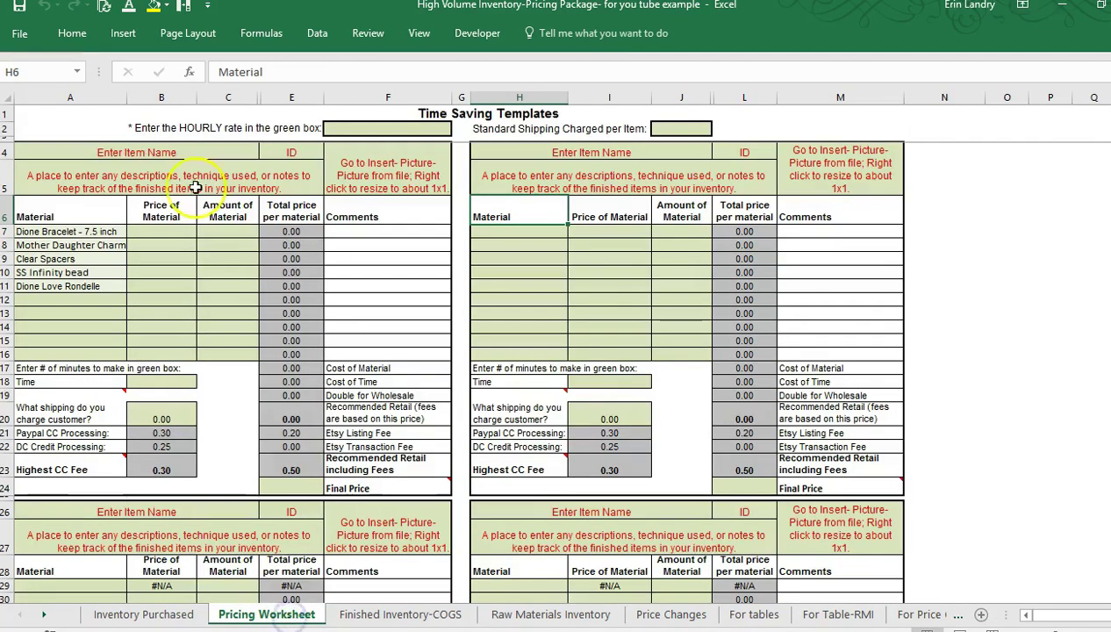
- Enter 5 as the first item's ID in E4
left_click(140, 157)
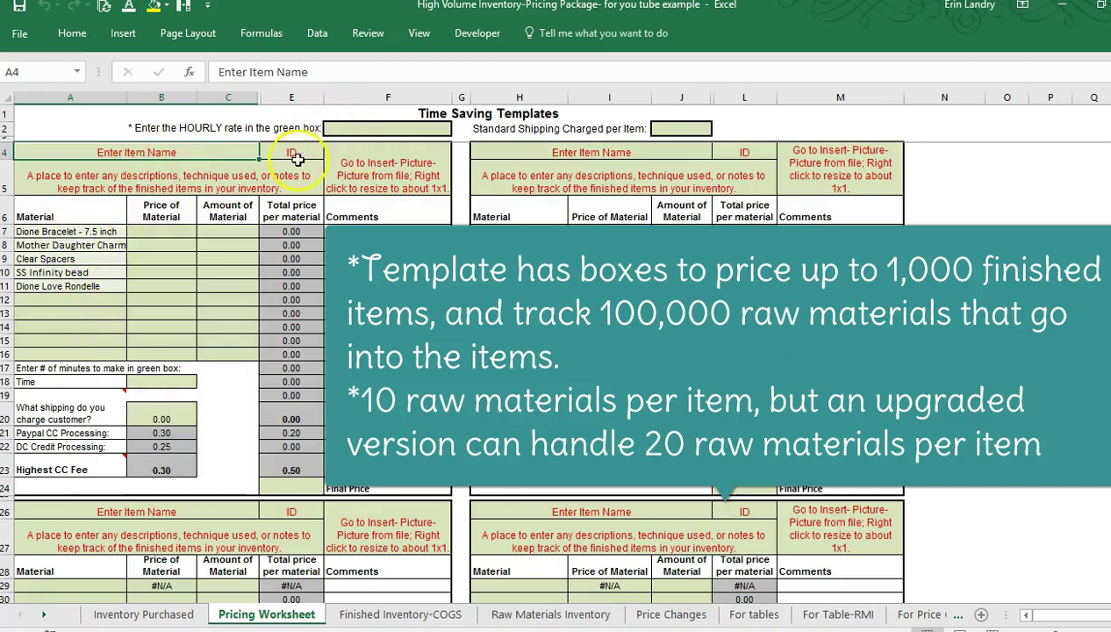
left_click(294, 153)
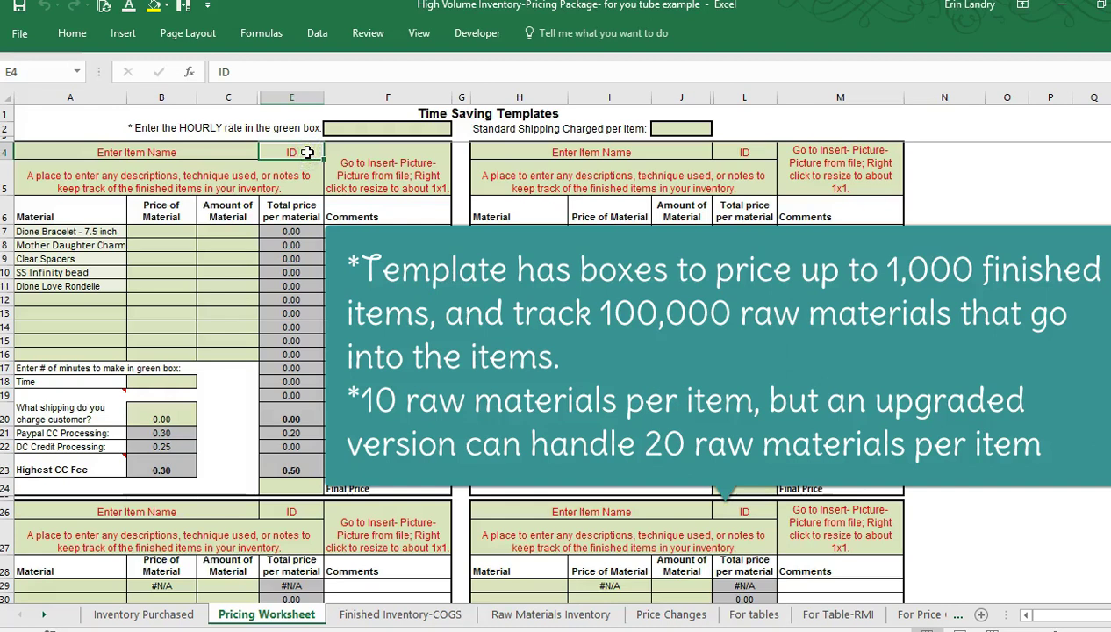
type("5")
key("Return")
key("Tab")
key("shift+Tab")
- Name the first item Mother Daughter Charm in A4 using AutoComplete
key("Up")
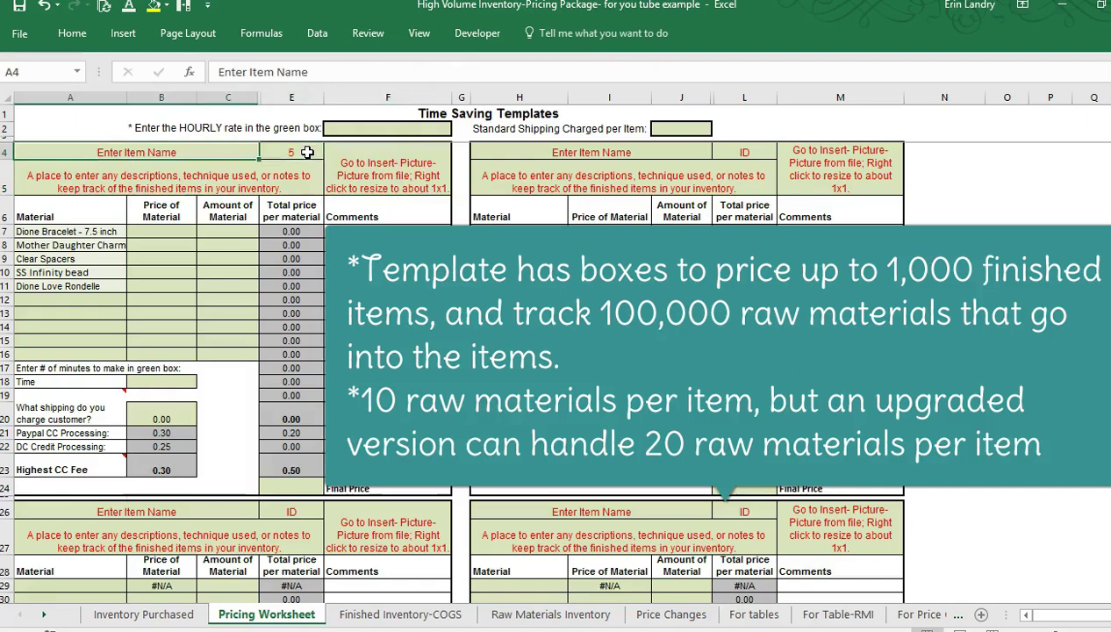
type("Mother Daughter Charm")
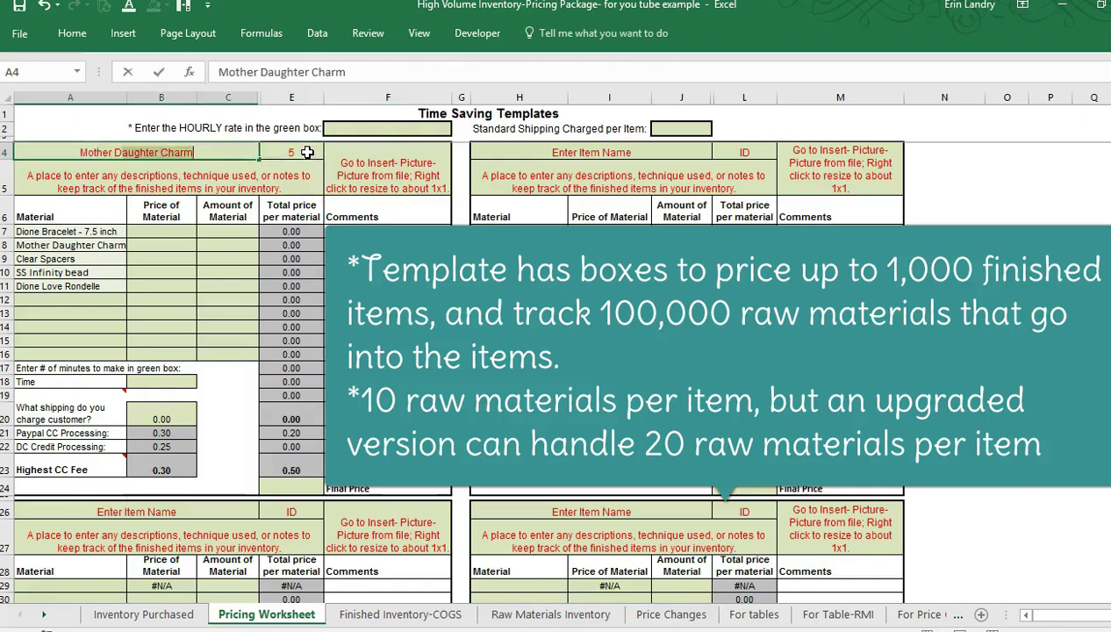
key("Return")
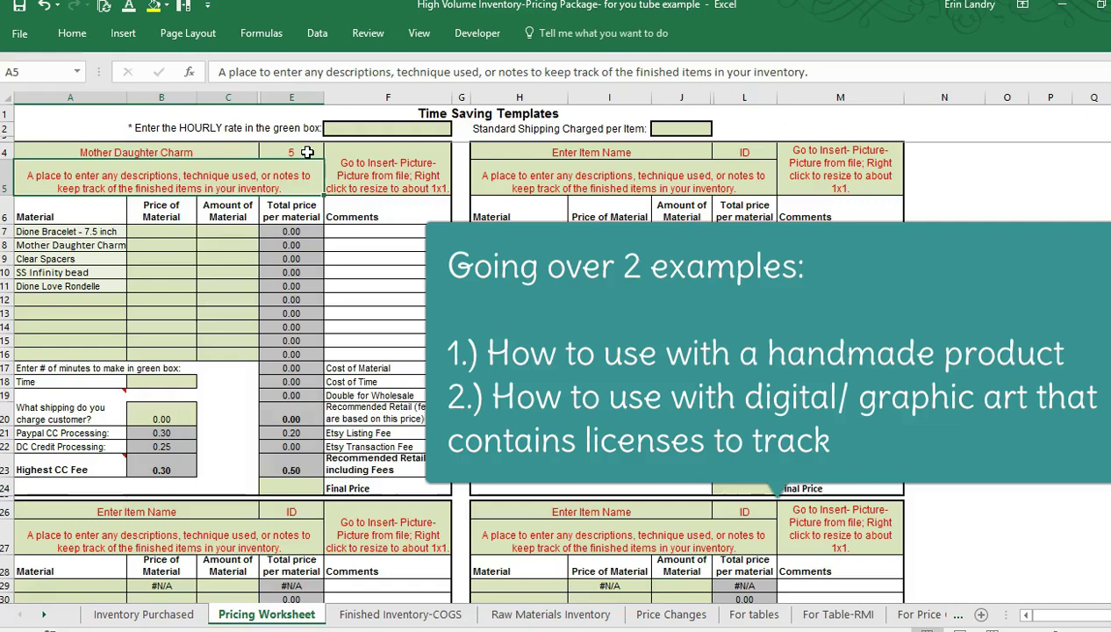
left_click(121, 153)
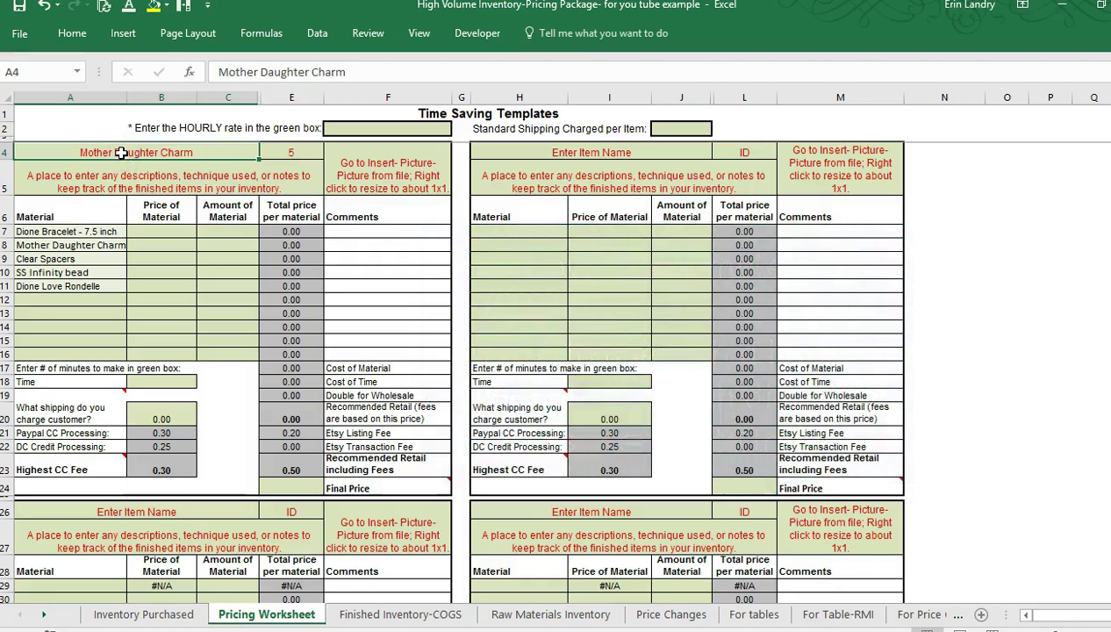
- Append ' Bracelet' to the item name, making it Mother Daughter Charm Bracelet
double_click(231, 152)
type("Bracelet")
key("Return")
key("Right")
key("Left")
key("Right")
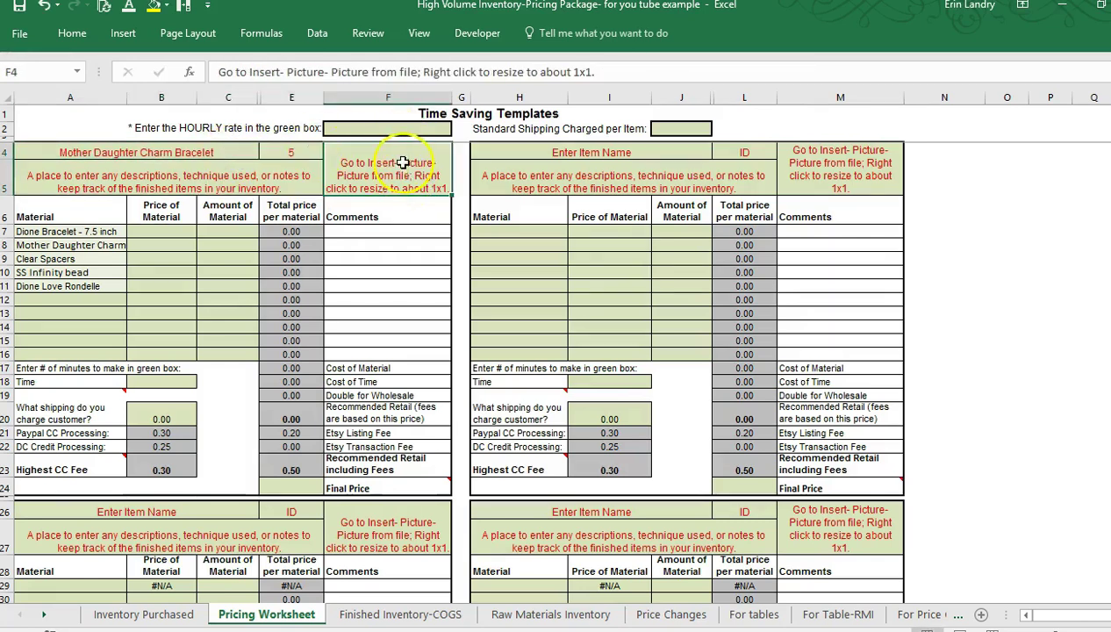
key("ctrl+Home")
- Widen column A to fit the five material names in A7:A11
left_click(175, 234)
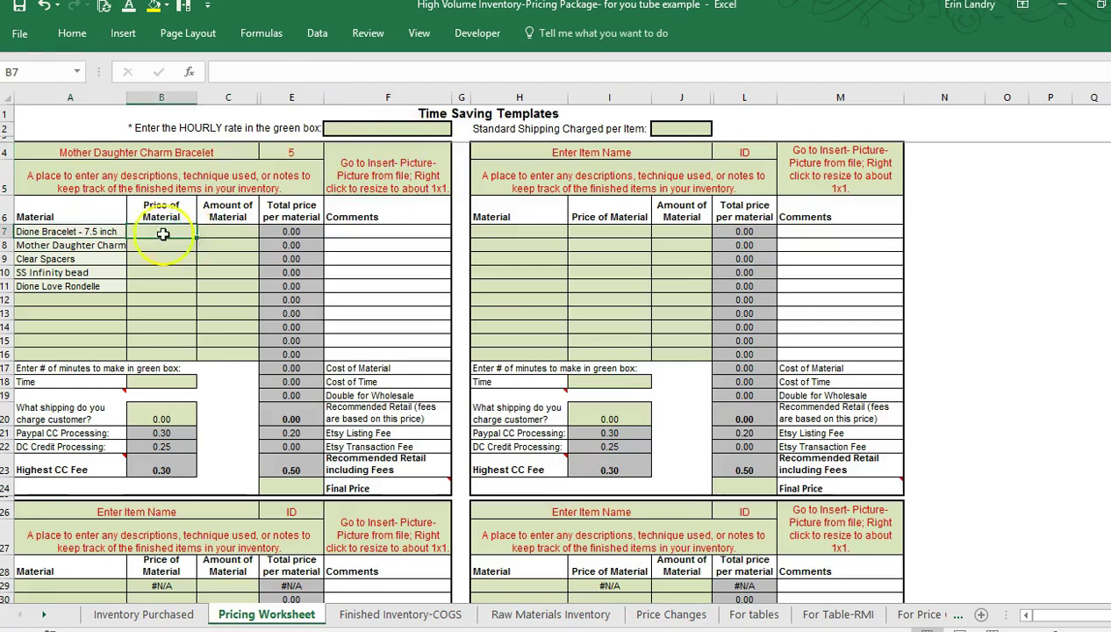
left_click_drag(96, 233, 91, 280)
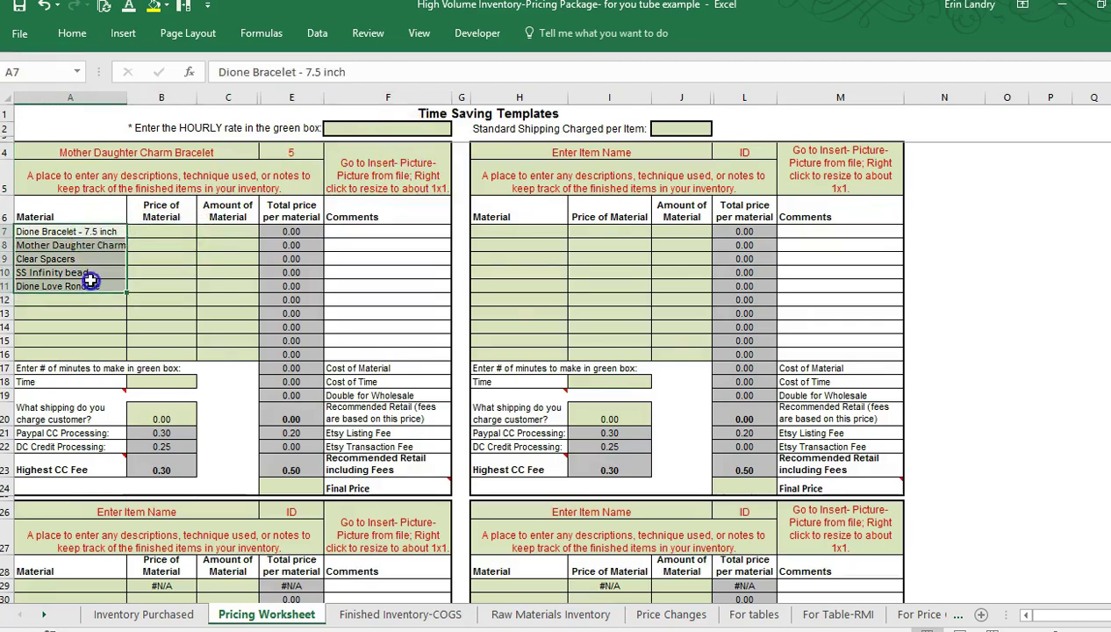
left_click_drag(124, 98, 136, 102)
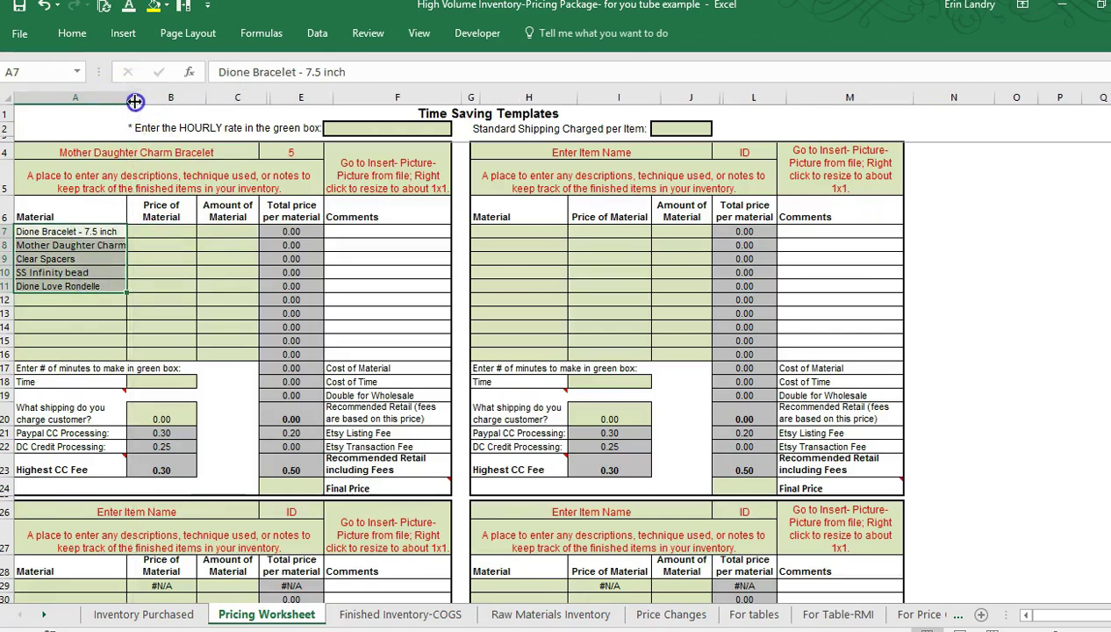
left_click(70, 200)
key("Down")
key("Right")
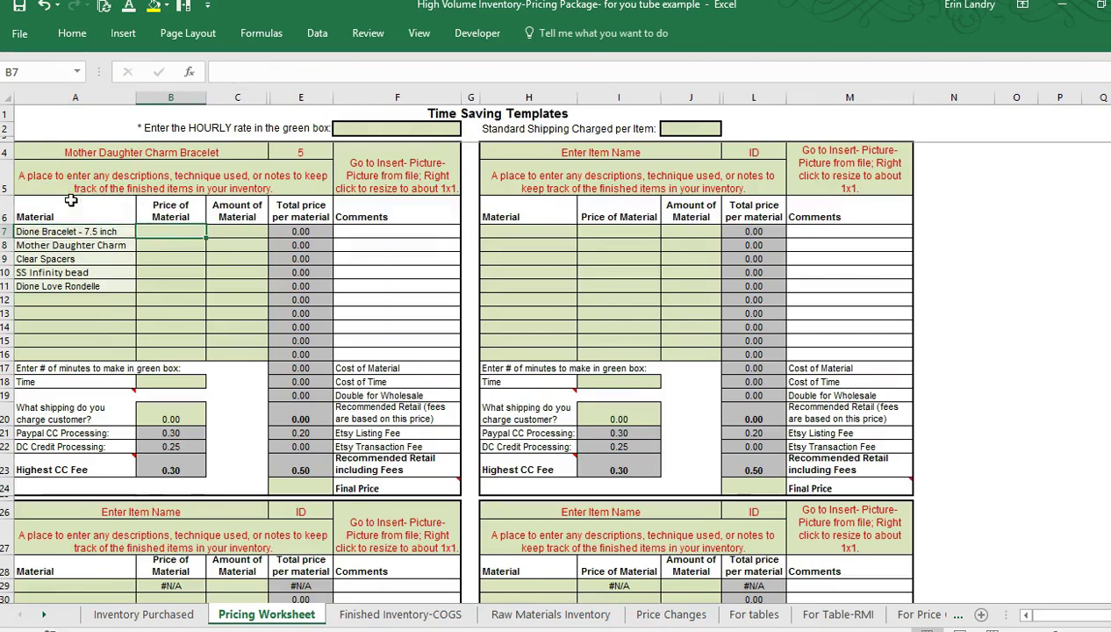
key("Right")
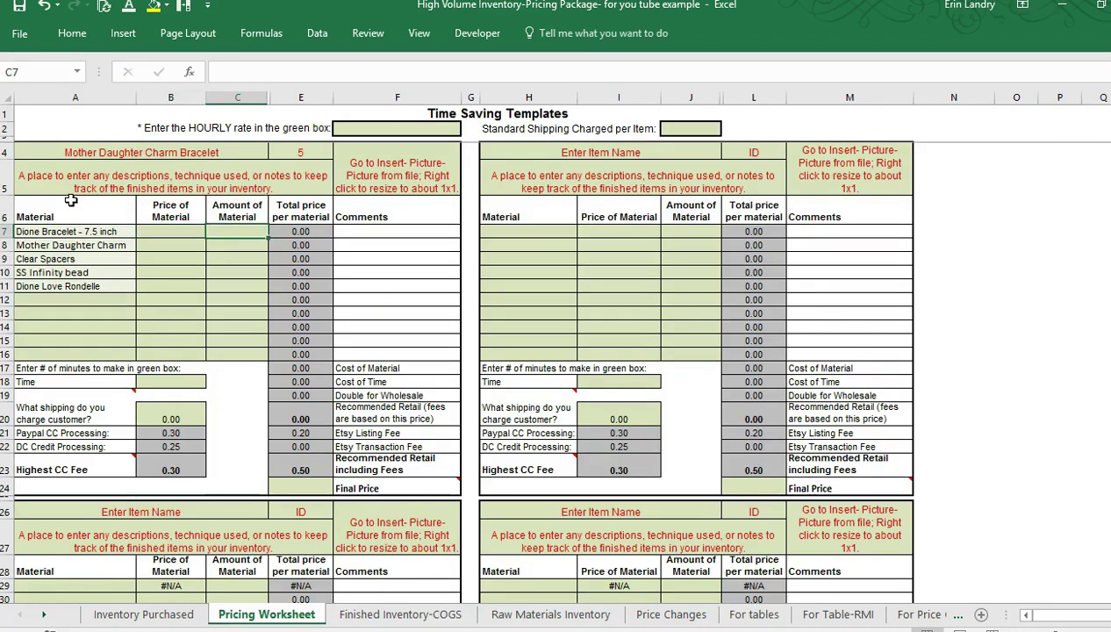
key("Left")
key("Down")
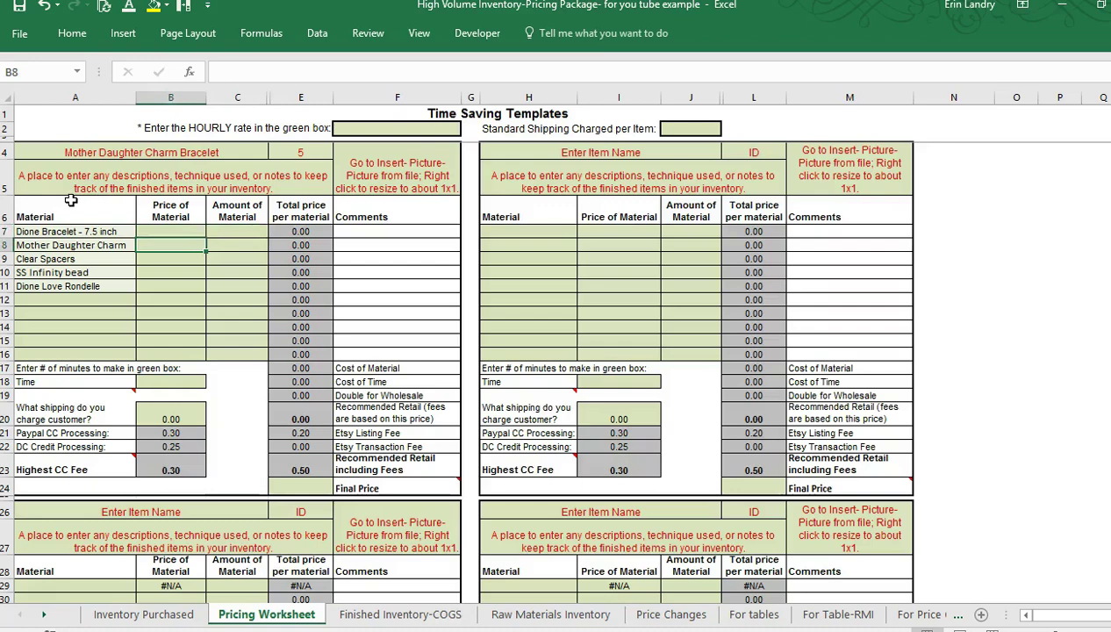
- Inspect the Price Paid, package quantity and Price per Unit cells on Inventory Purchased
left_click(171, 615)
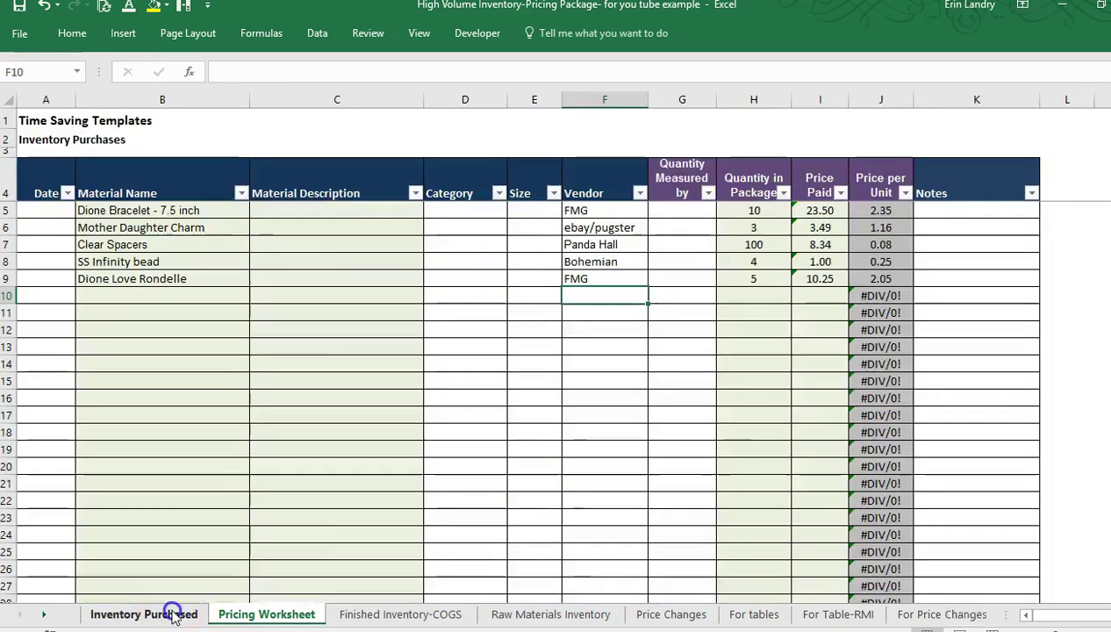
left_click(818, 226)
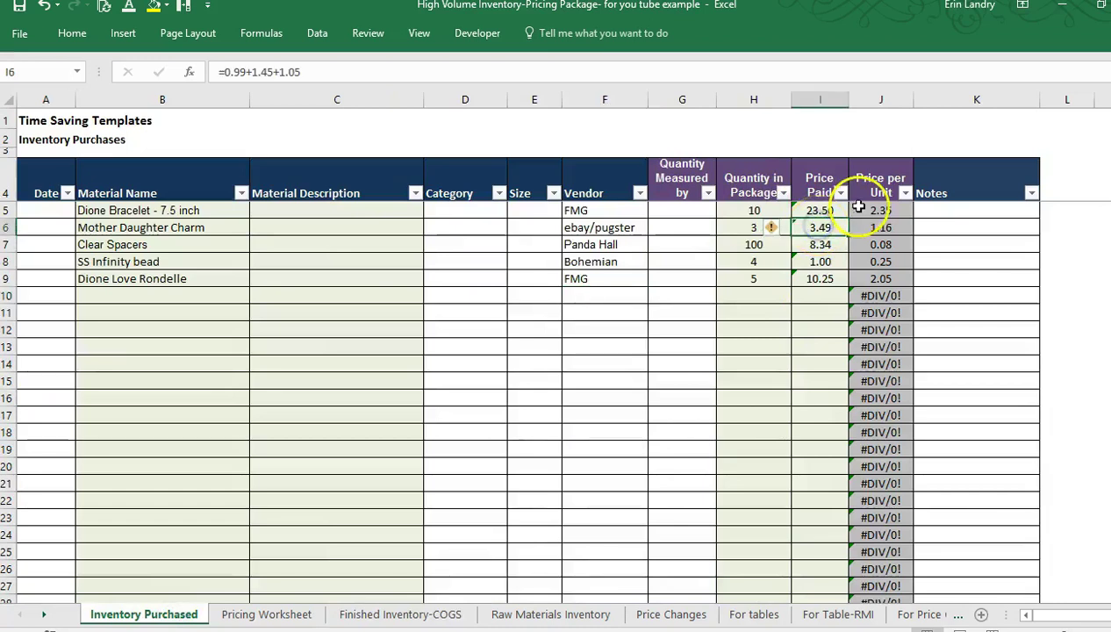
left_click(886, 211)
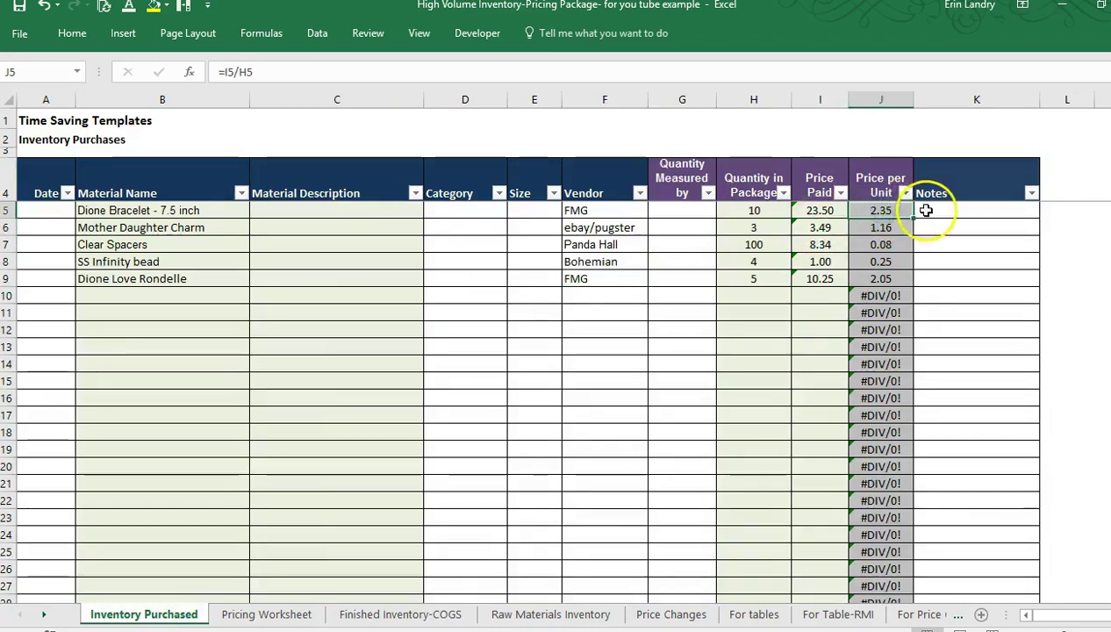
left_click(754, 213)
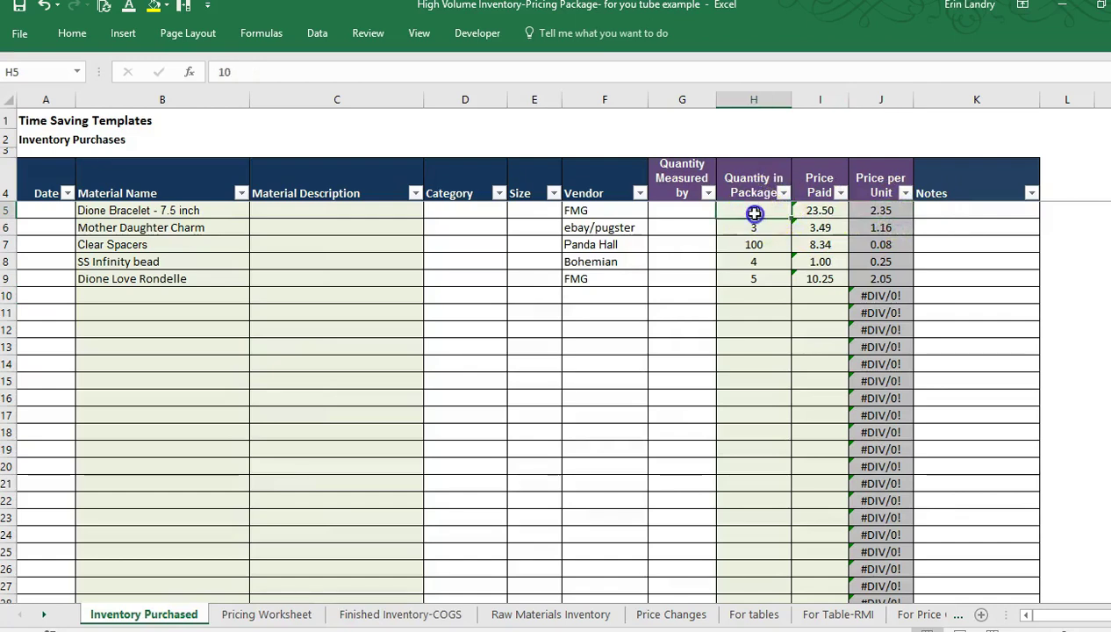
left_click(820, 211)
- Return to the Pricing Worksheet with the second item box's material rows in view
left_click(233, 610)
left_click(233, 526)
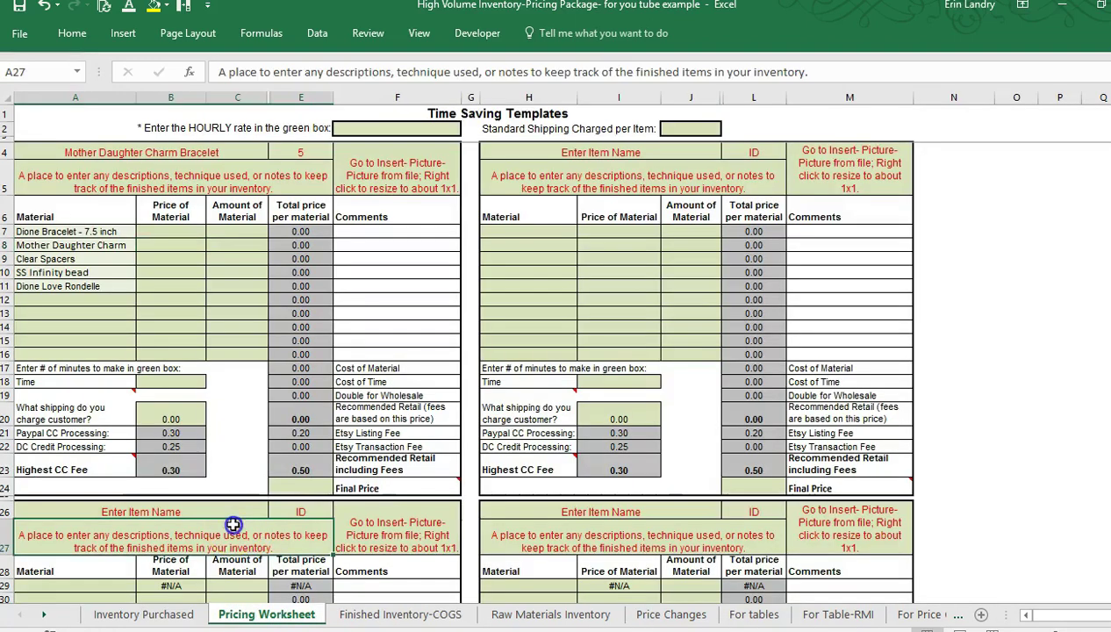
key("Down")
key("Down")
key("Down")
key("Down")
key("Down")
key("Down")
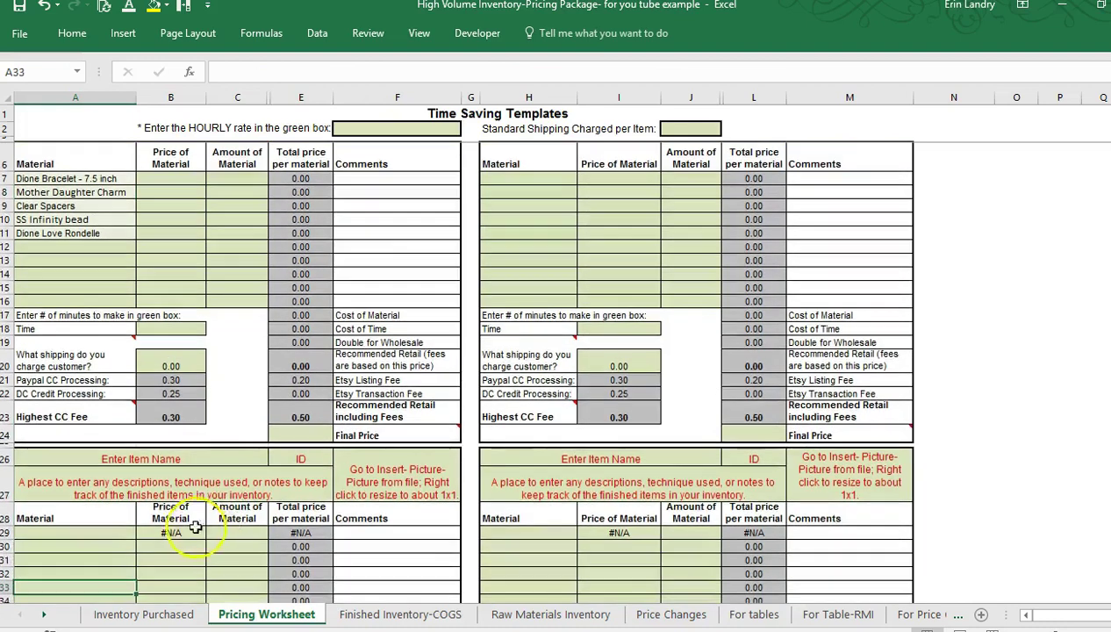
- Copy B29's VLOOKUP price formula into B7 and fill it down to B11
left_click(185, 532)
key("ctrl+c")
key("Up")
key("Up")
key("Up")
key("Up")
key("Up")
key("Up")
key("Up")
key("Up")
key("Up")
key("Up")
key("Up")
key("Up")
key("Up")
key("Up")
key("Up")
key("Up")
key("Up")
key("Up")
key("Up")
key("Up")
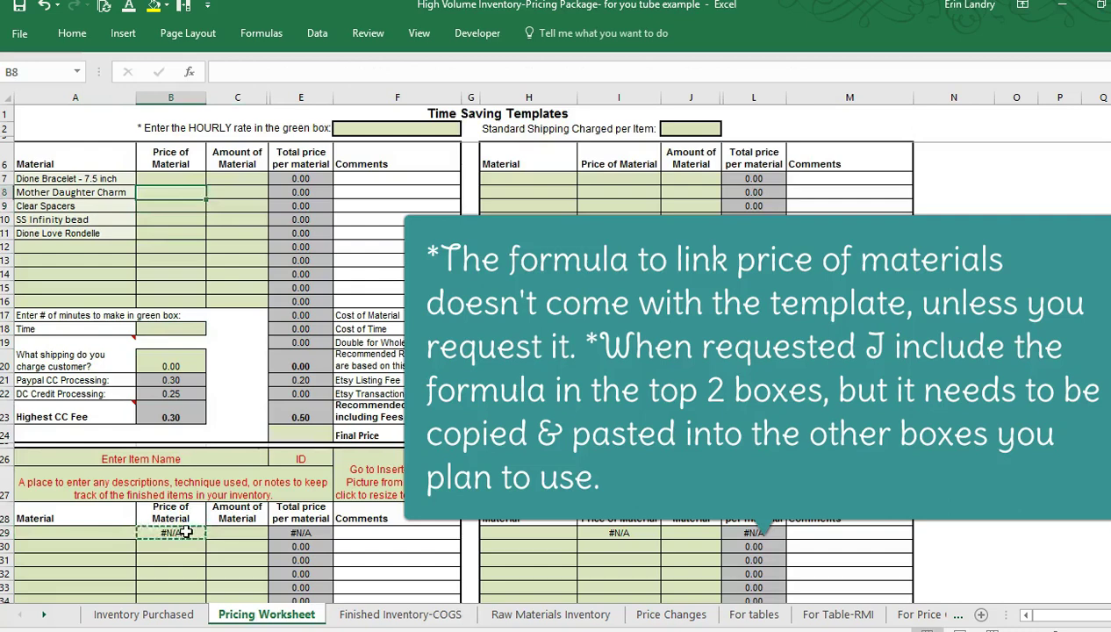
key("Up")
key("Down")
key("Down")
key("Down")
key("Right")
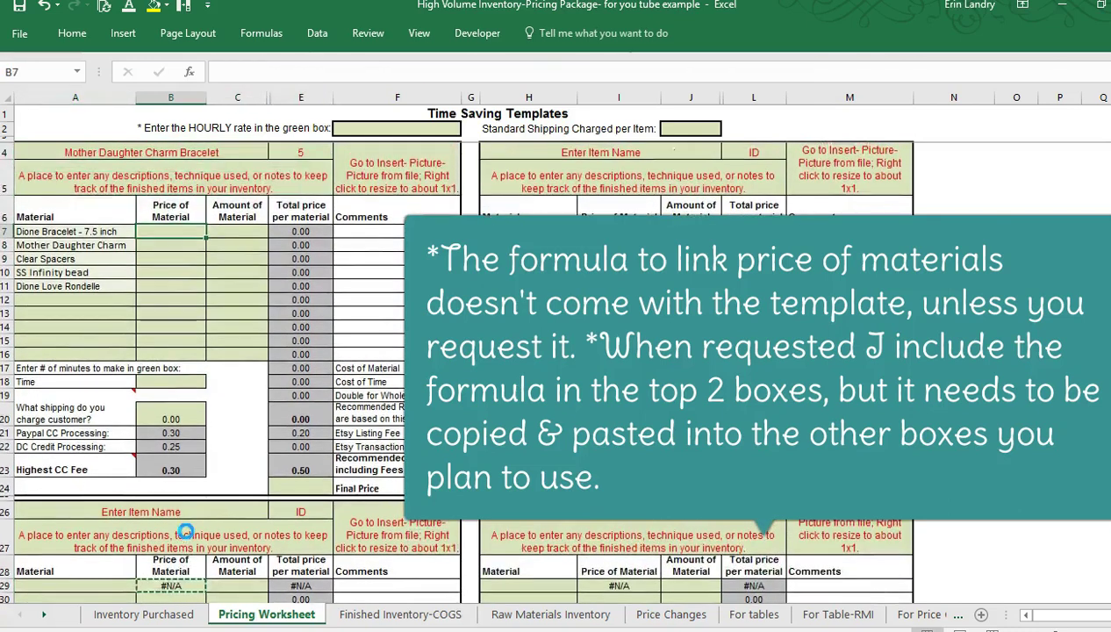
key("ctrl+v")
left_click(207, 237)
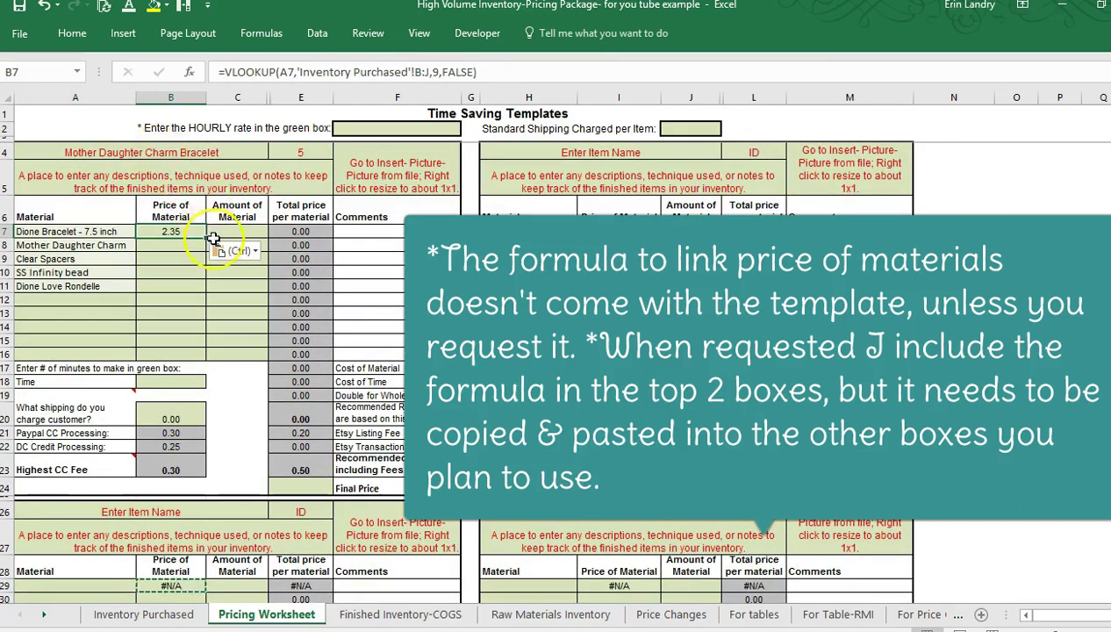
left_click_drag(208, 238, 205, 299)
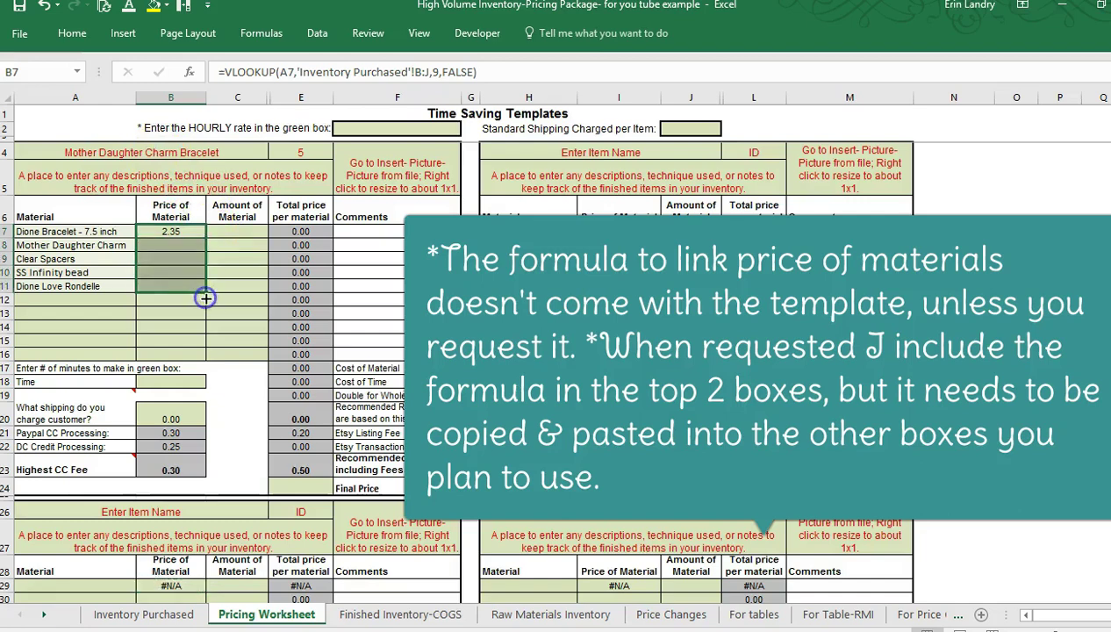
- Check the looked-up prices against the material names, e.g. Clear Spacers in B9
left_click(104, 248)
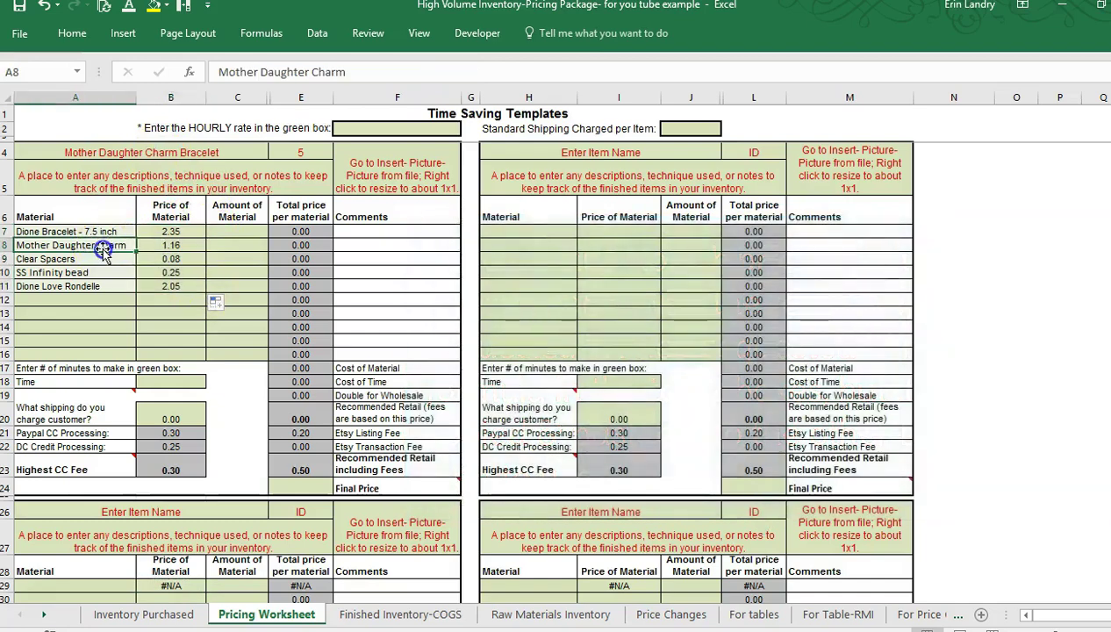
left_click(139, 614)
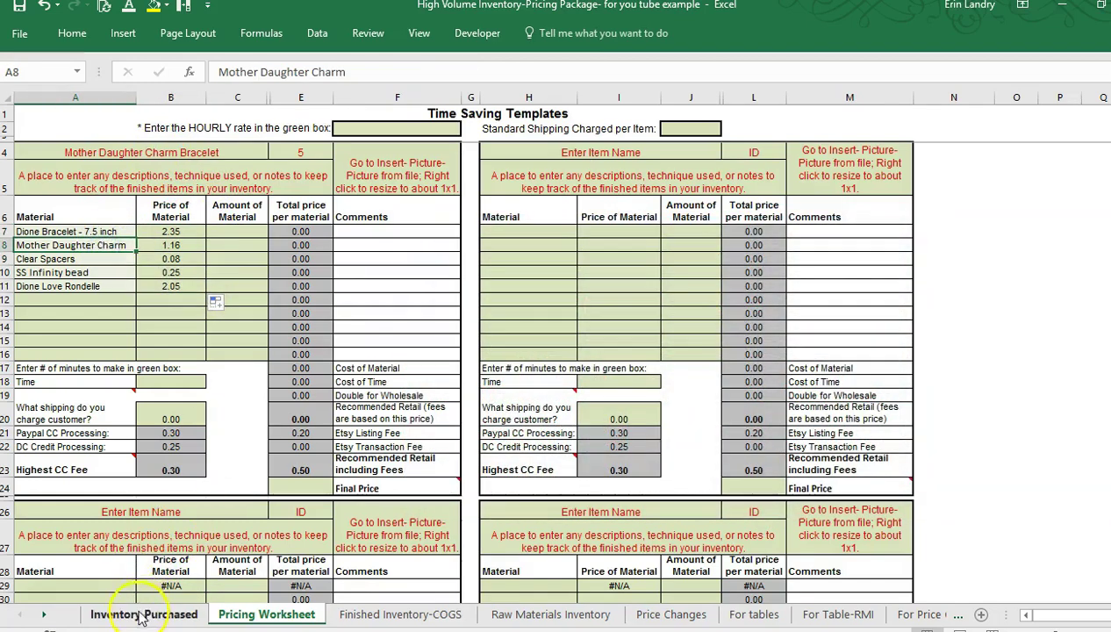
left_click(125, 258)
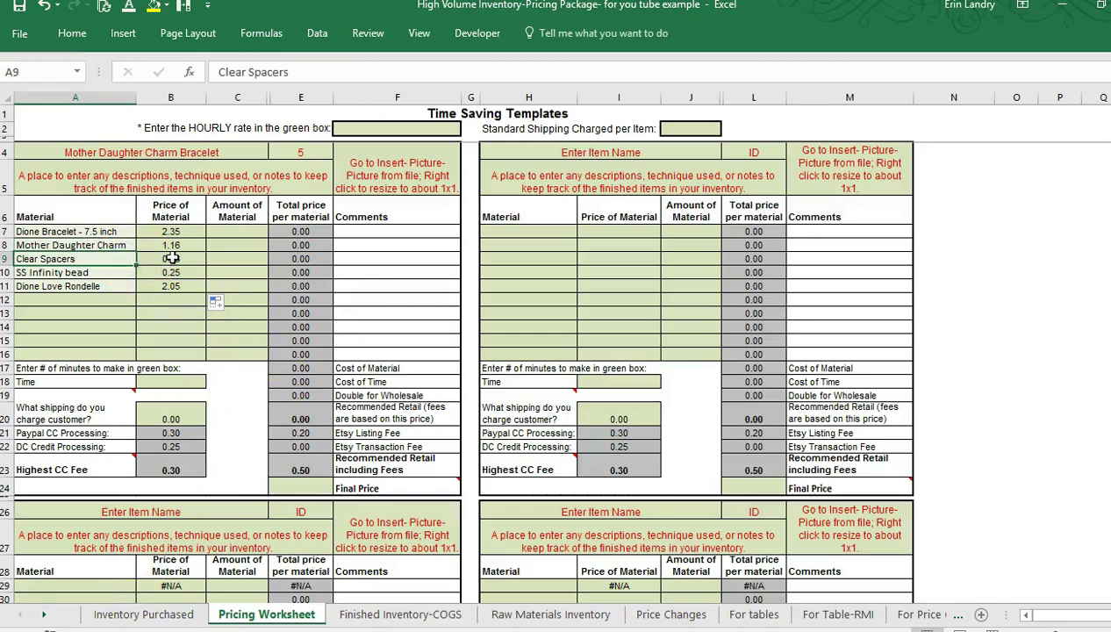
left_click(172, 257)
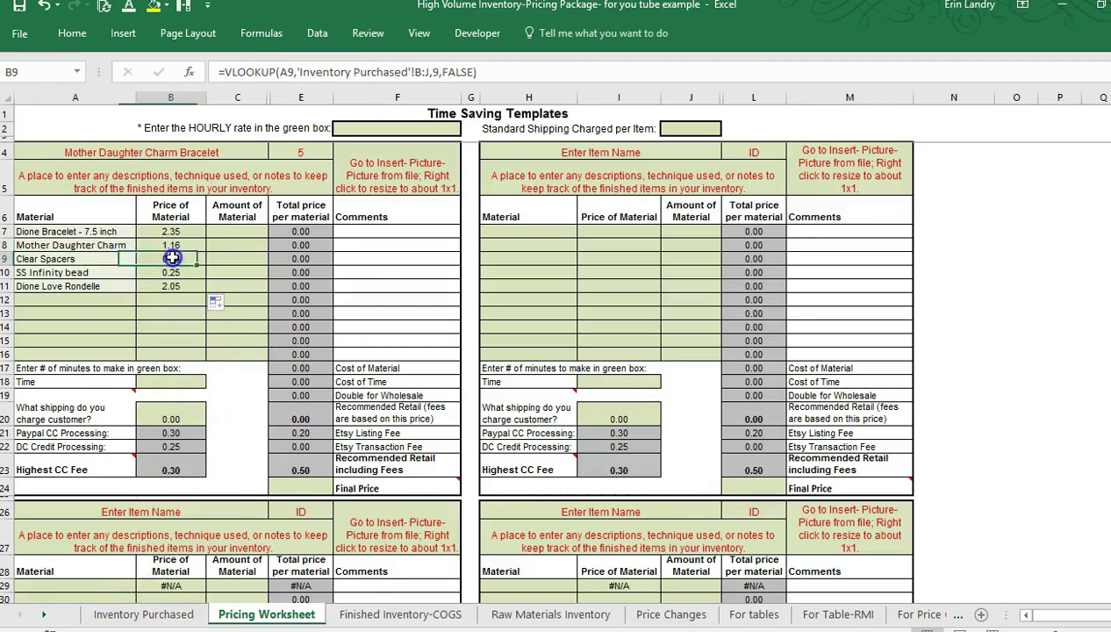
left_click(182, 617)
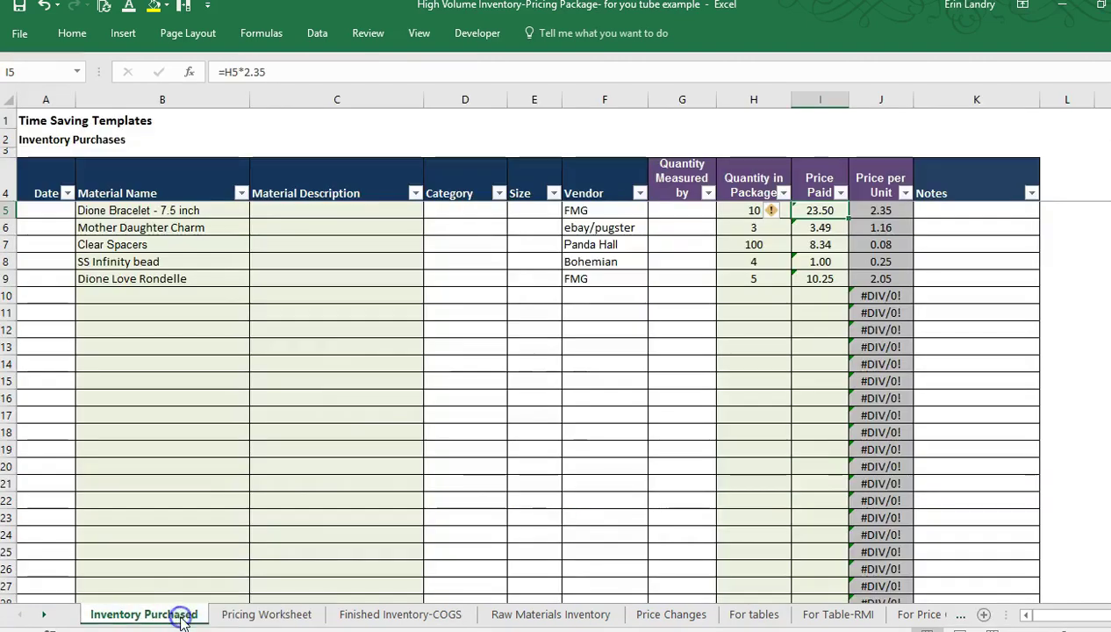
left_click(156, 239)
key("Right")
key("Right")
key("Right")
key("Right")
key("Right")
key("Right")
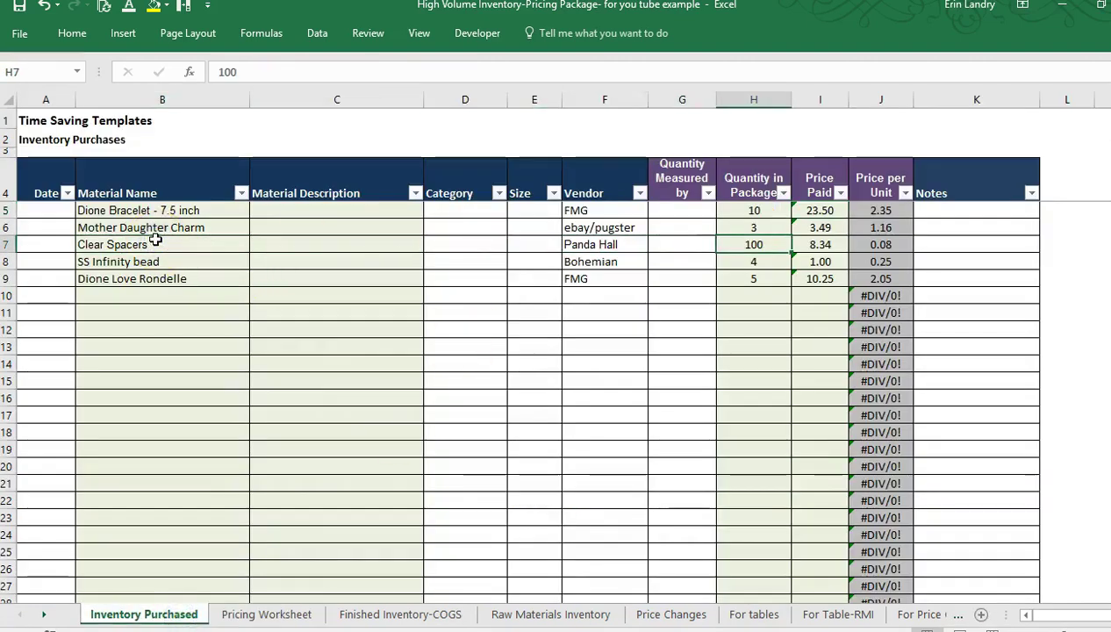
key("Right")
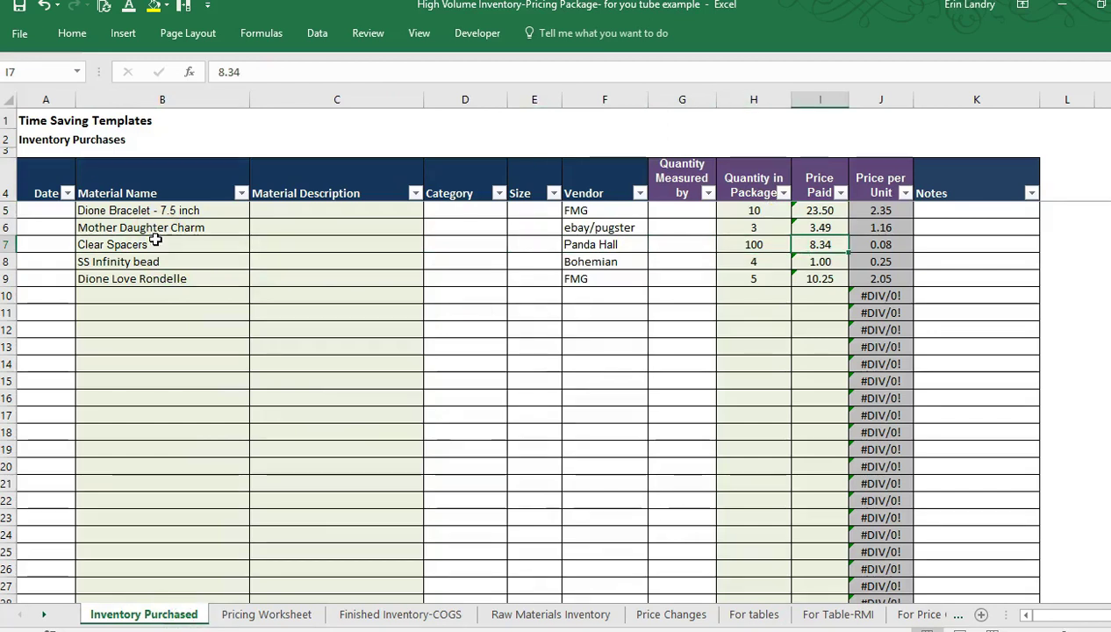
key("Right")
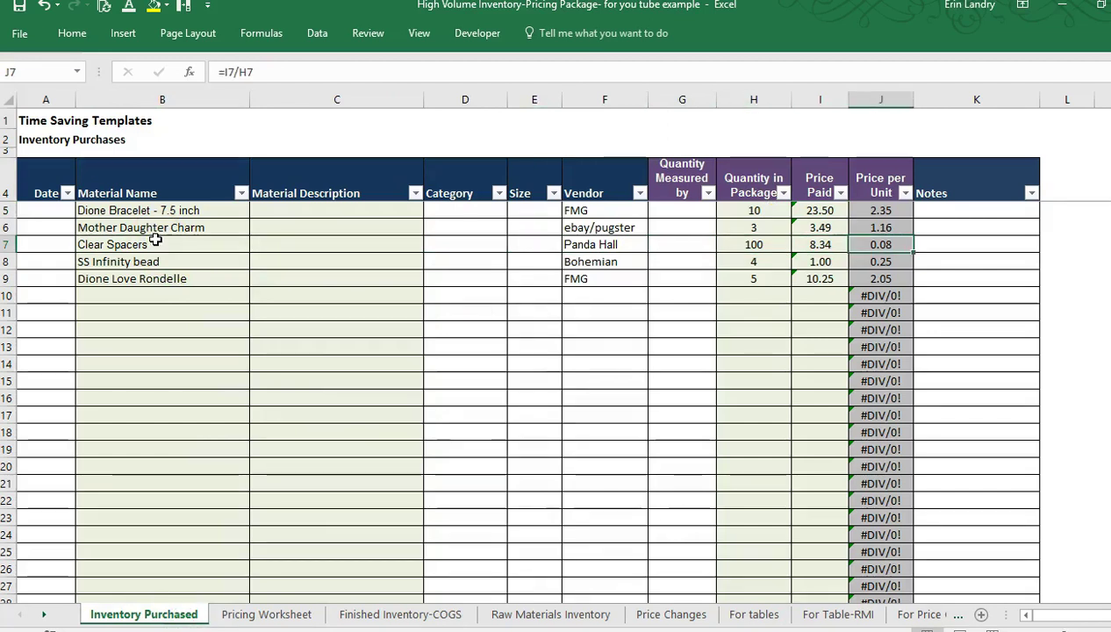
key("Right")
key("Left")
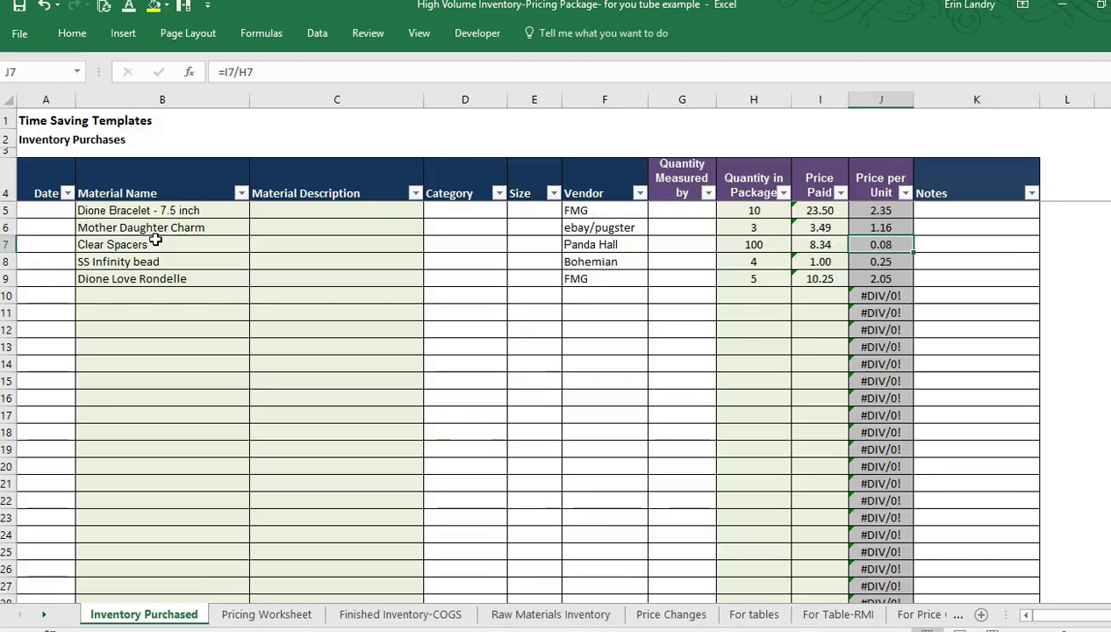
key("Down")
key("Left")
key("Left")
key("Left")
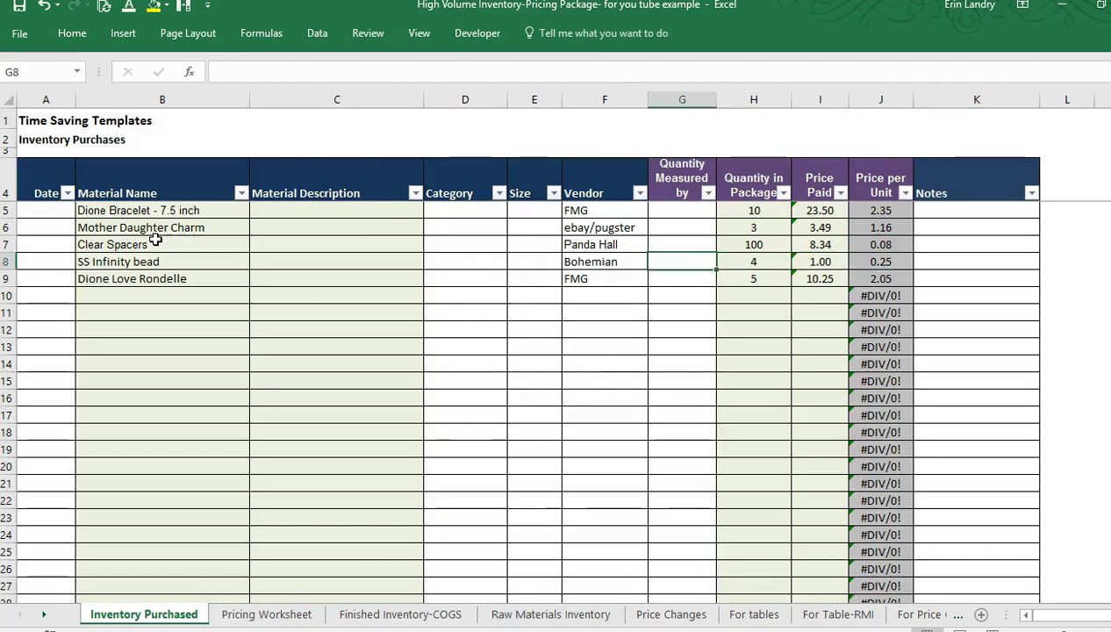
key("Right")
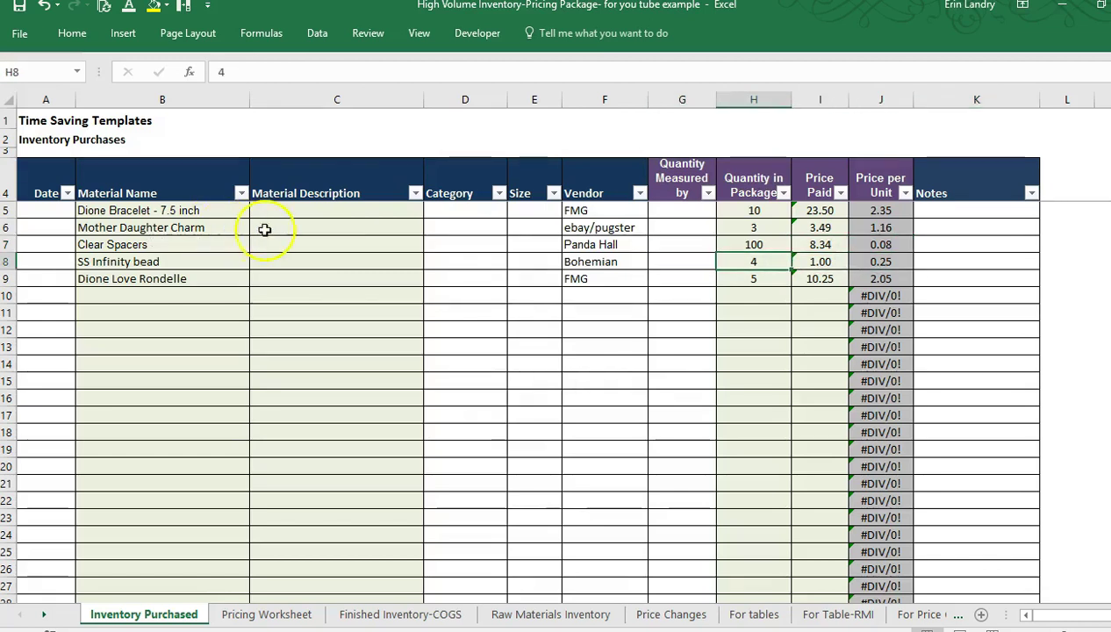
left_click(266, 614)
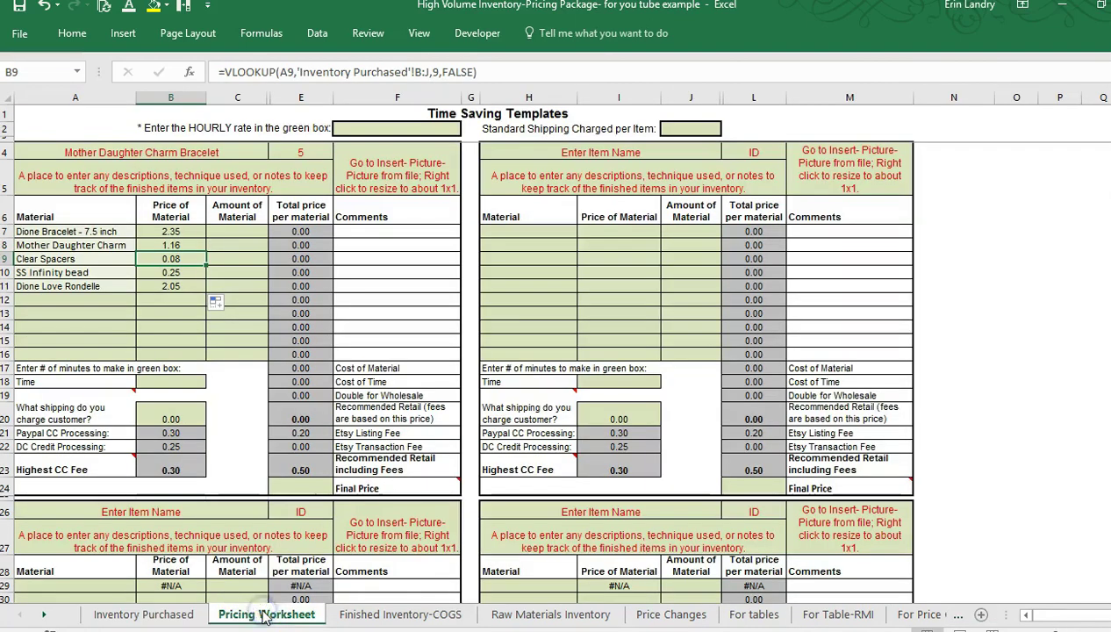
- Enter material amounts 1, 1, 5, 1 and 1 in C7:C11
key("Up")
key("Up")
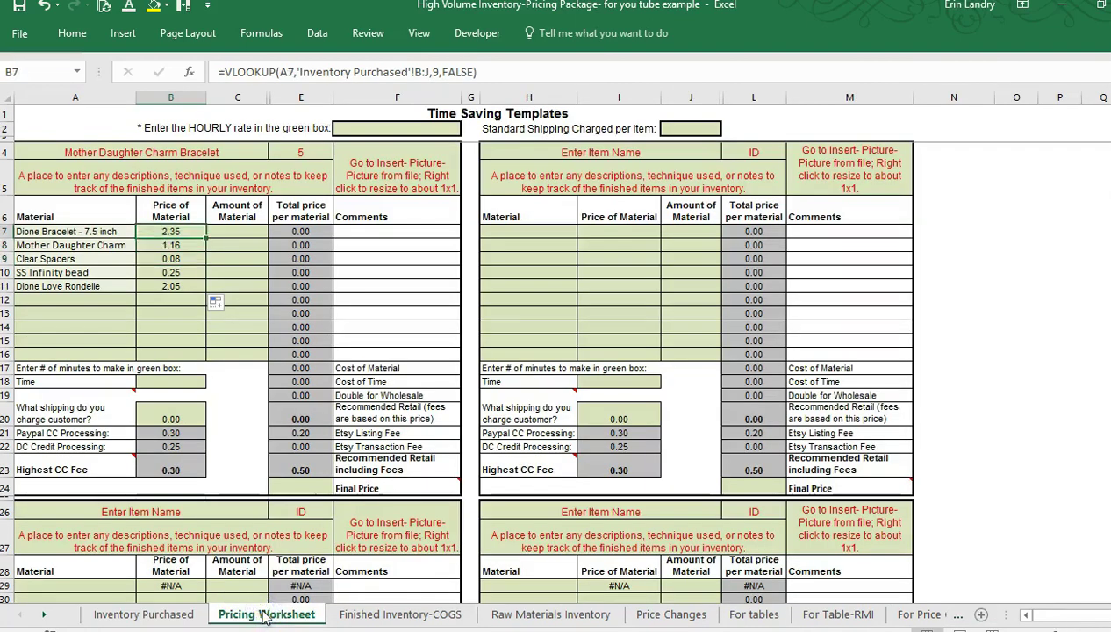
key("Right")
type("1")
key("Return")
type("1")
key("Return")
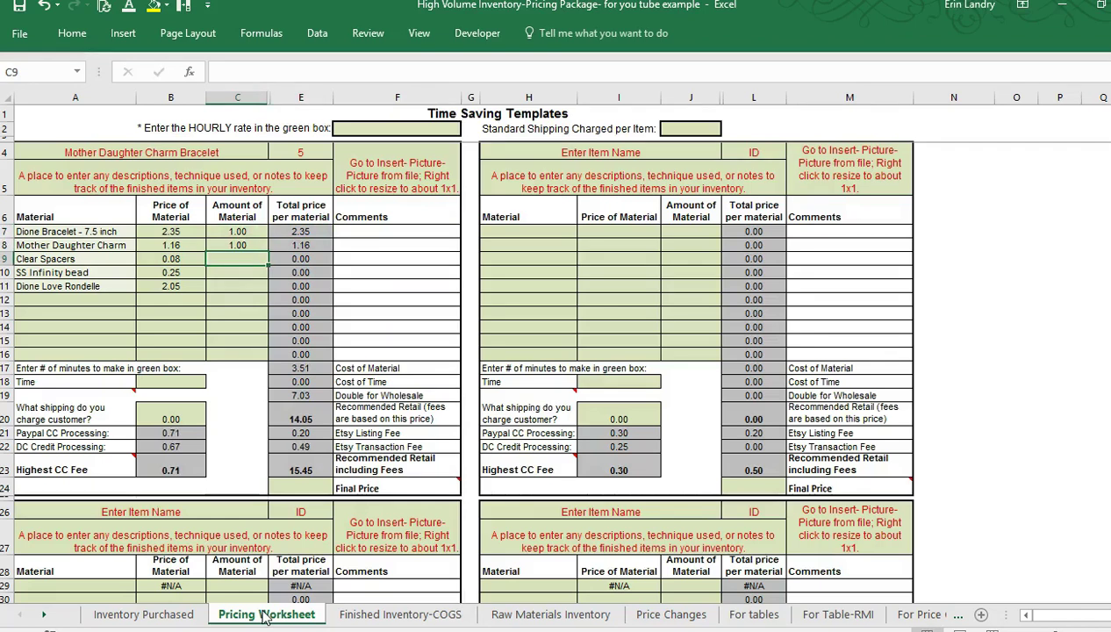
type("5")
key("Return")
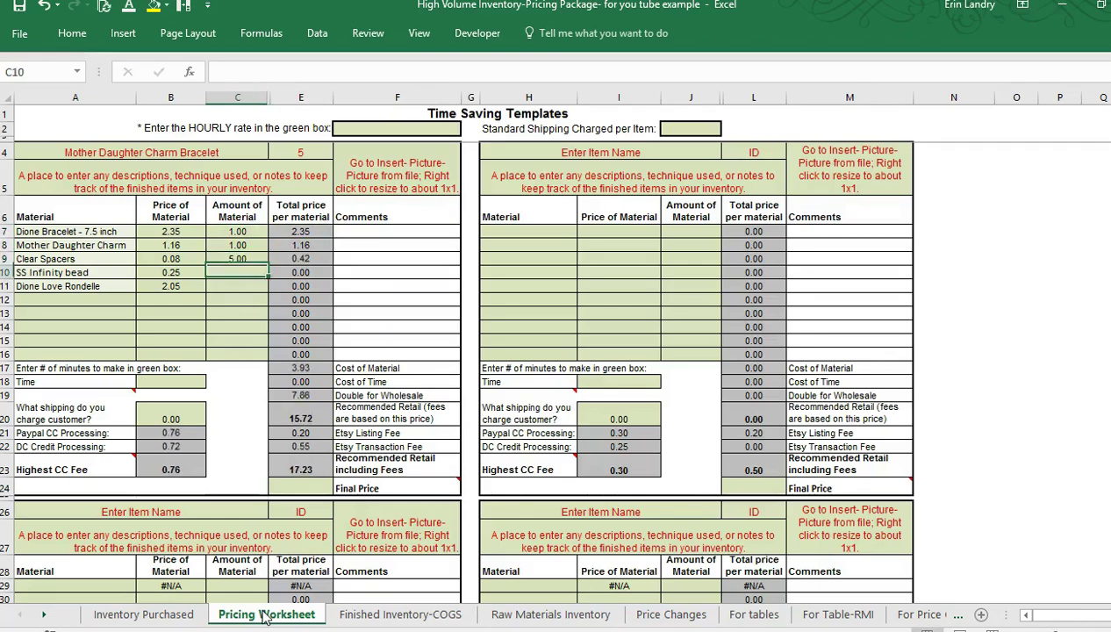
type("1")
key("Return")
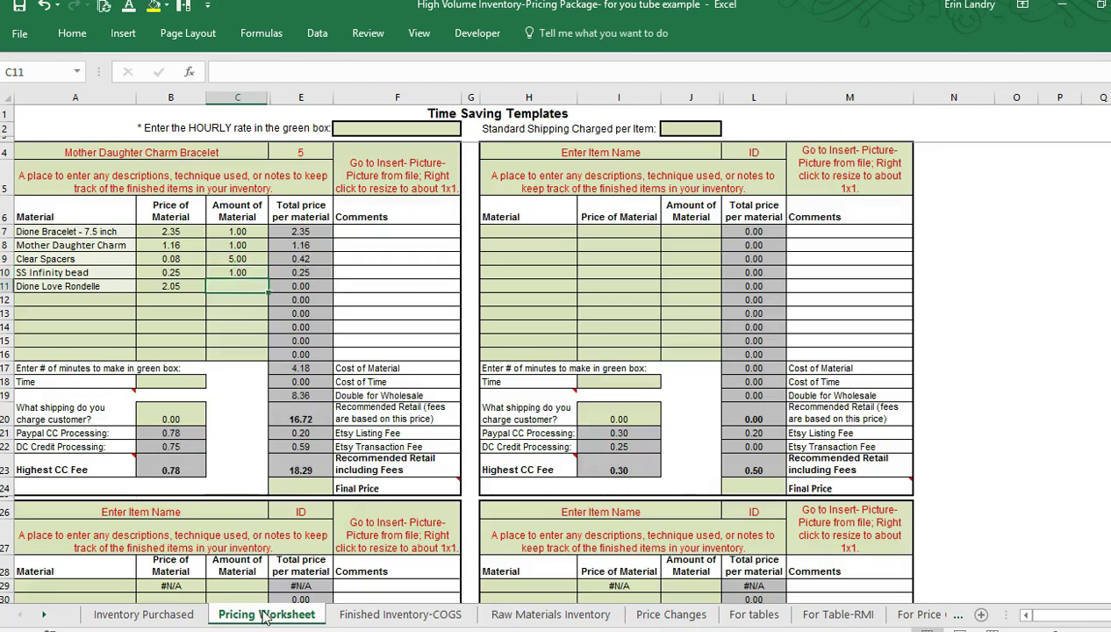
type("1")
key("Return")
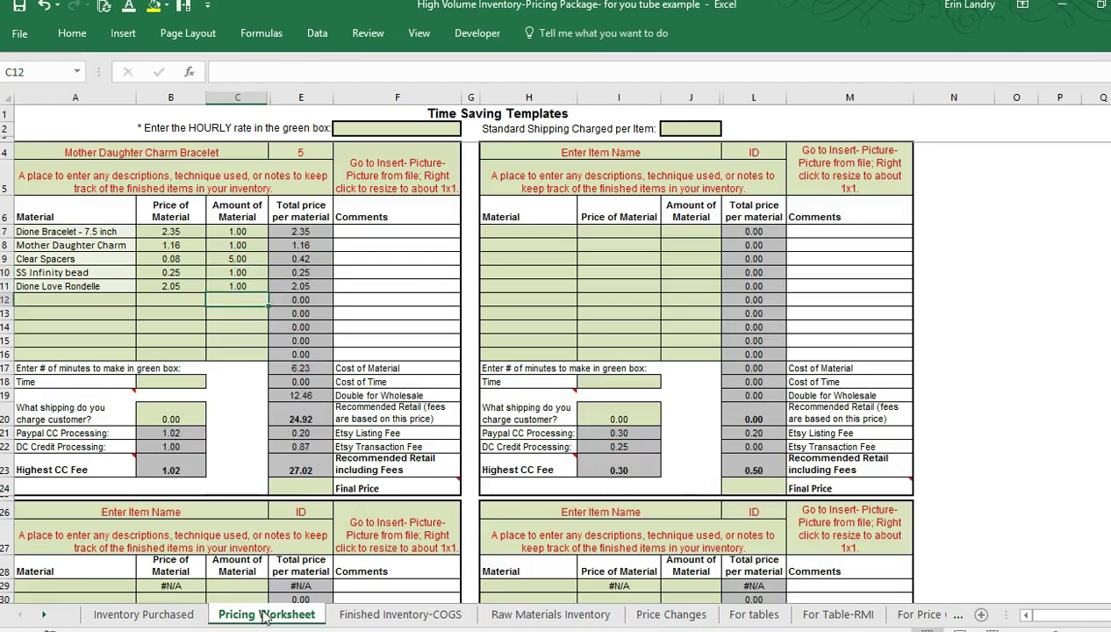
- Check the Clear Spacers total and the 6.23 cost-of-material sum in E17
key("Up")
key("Up")
key("Up")
key("Right")
key("Right")
key("Left")
key("Right")
key("Left")
key("Left")
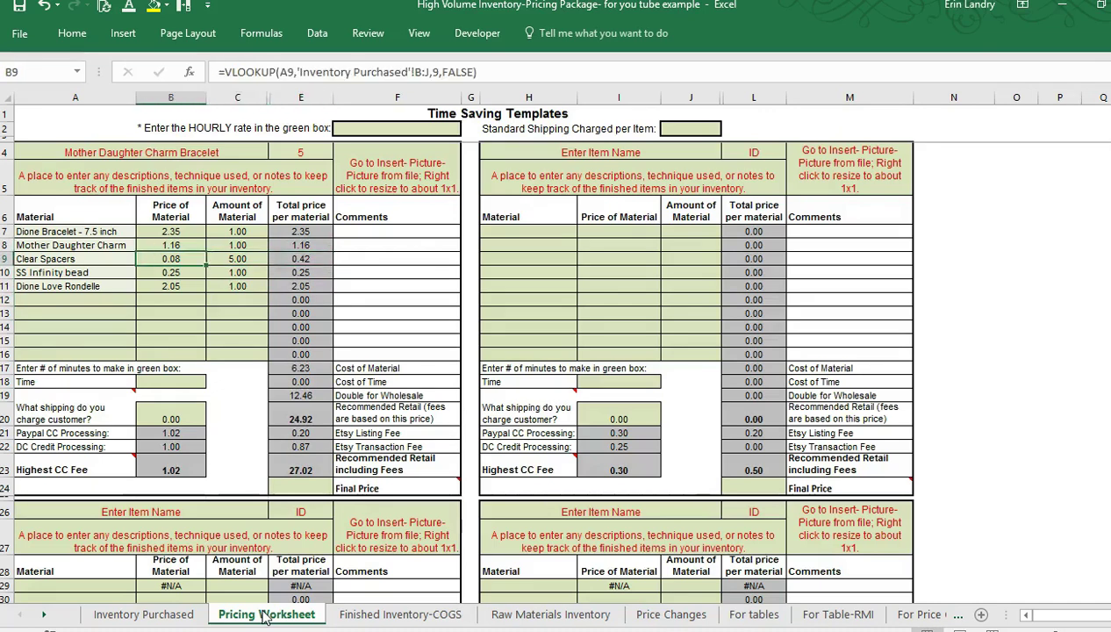
key("Right")
key("Right")
key("Down")
key("Down")
key("Down")
key("Down")
key("Down")
key("Down")
key("Down")
key("Down")
key("Up")
key("Down")
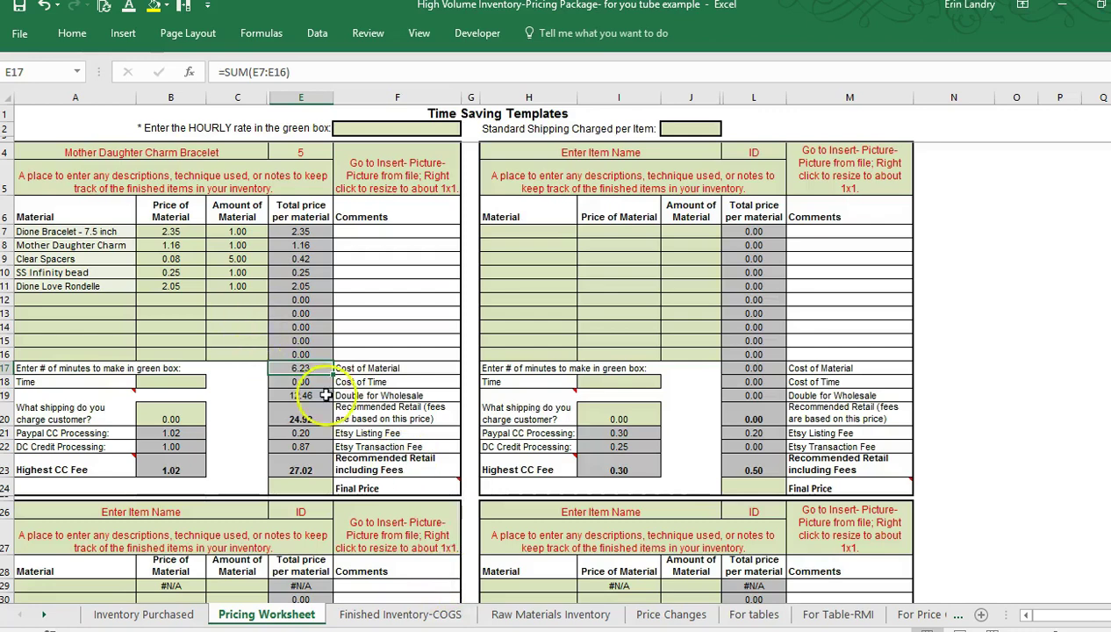
- On Finished Inventory-COGS, enter 1 as the bracelet's number of items made
left_click(393, 612)
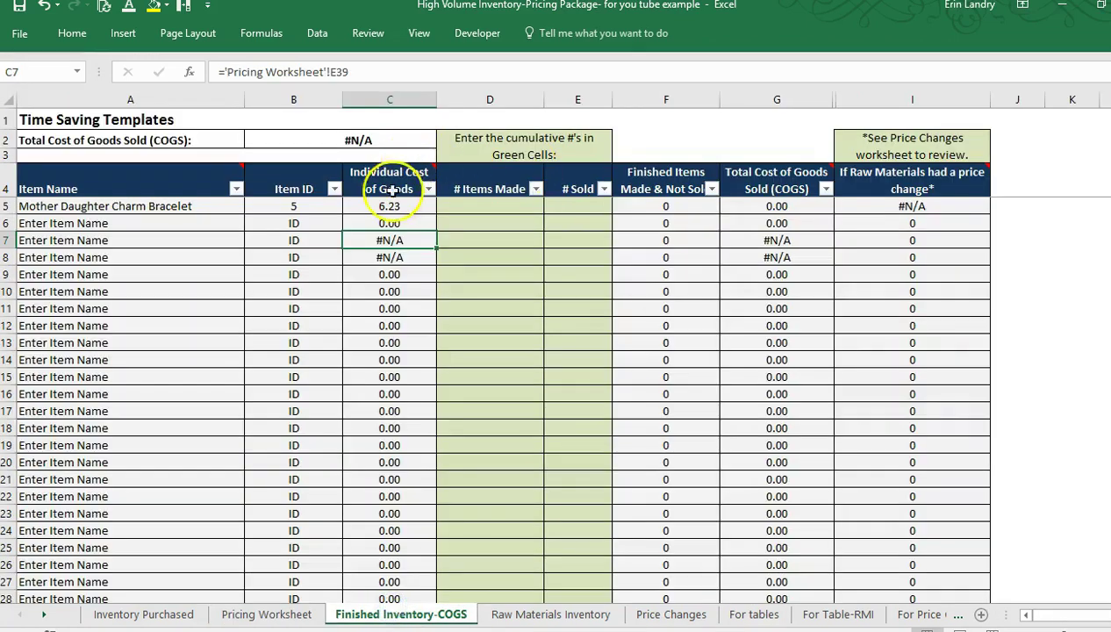
left_click(389, 205)
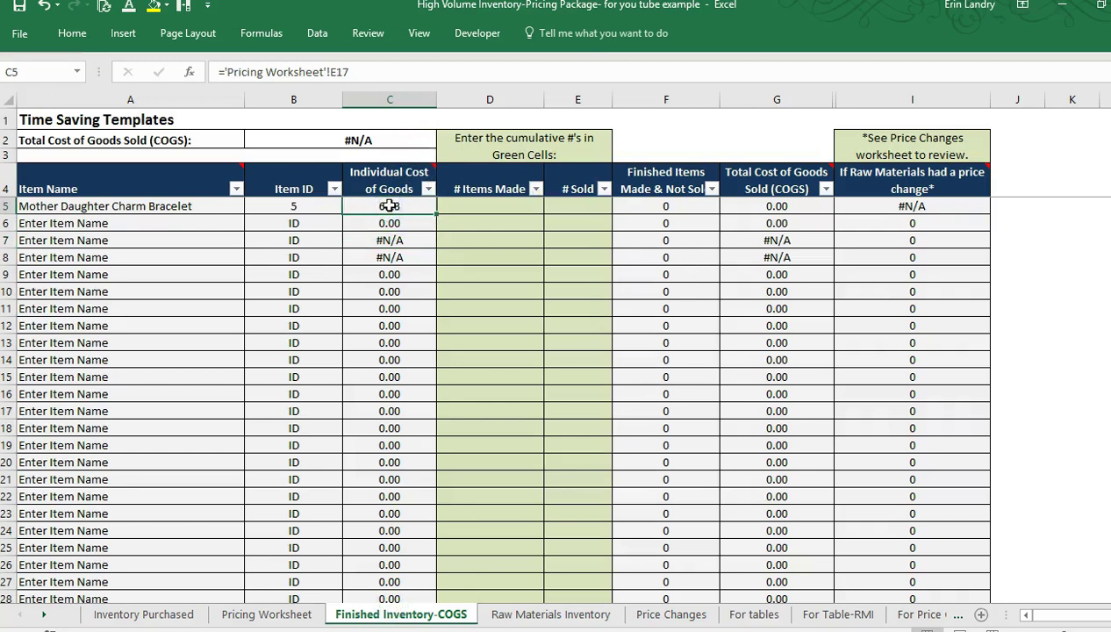
key("Tab")
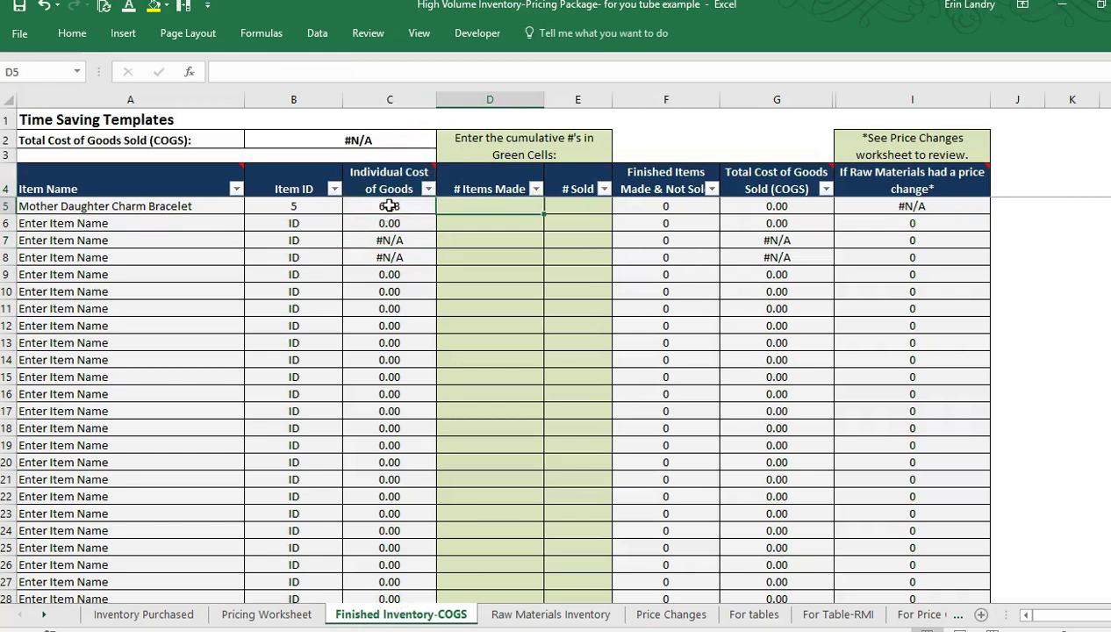
key("Tab")
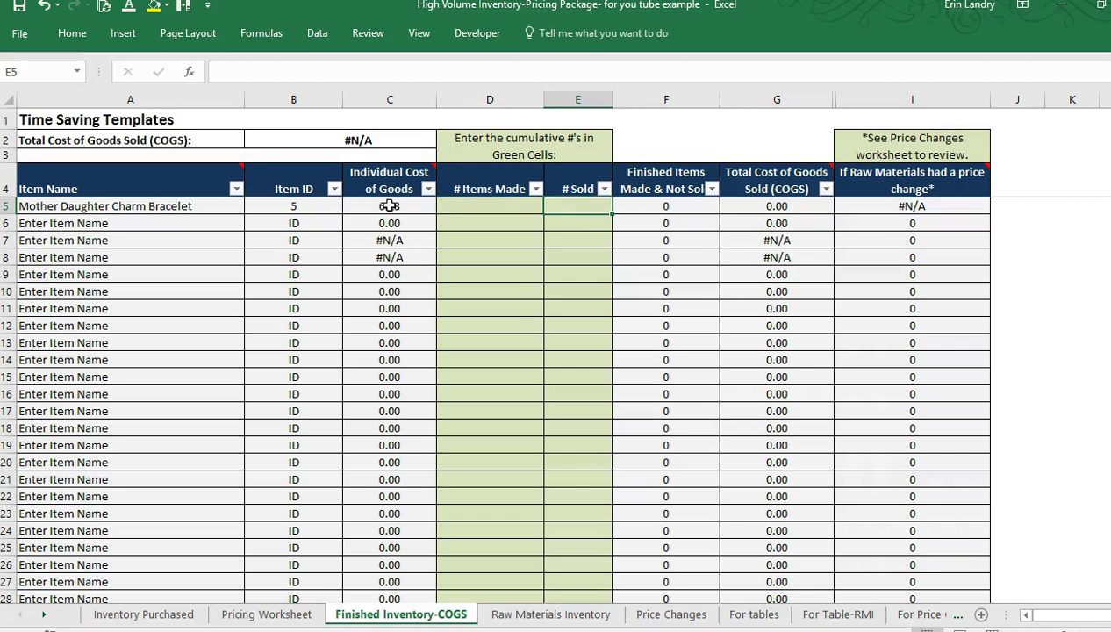
type("1")
key("Tab")
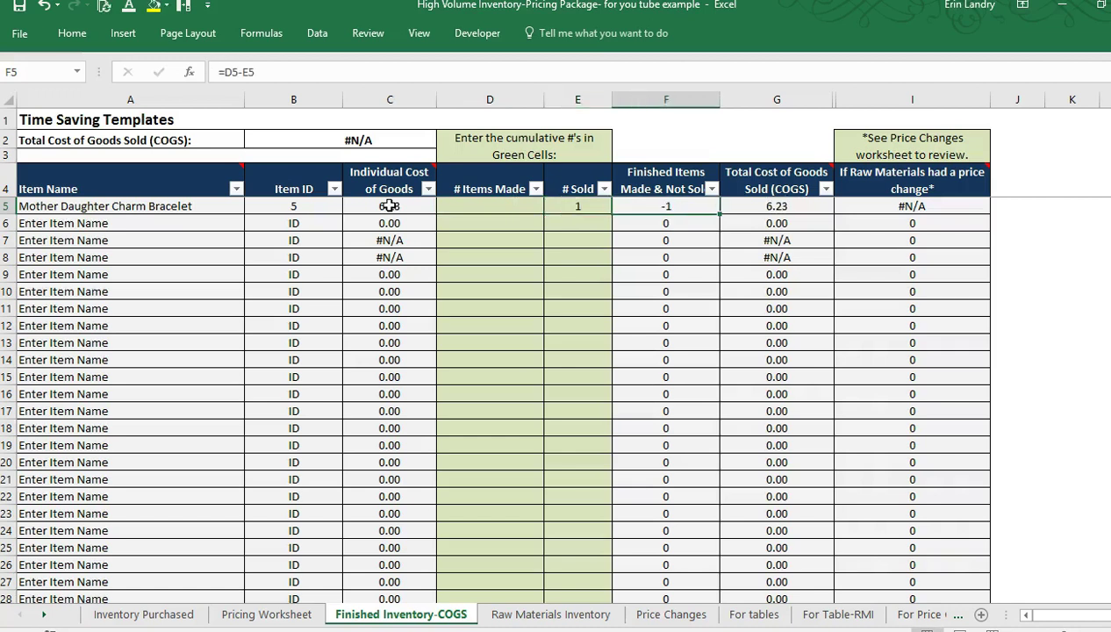
key("Left")
key("Right")
key("Right")
key("Left")
key("Left")
key("Left")
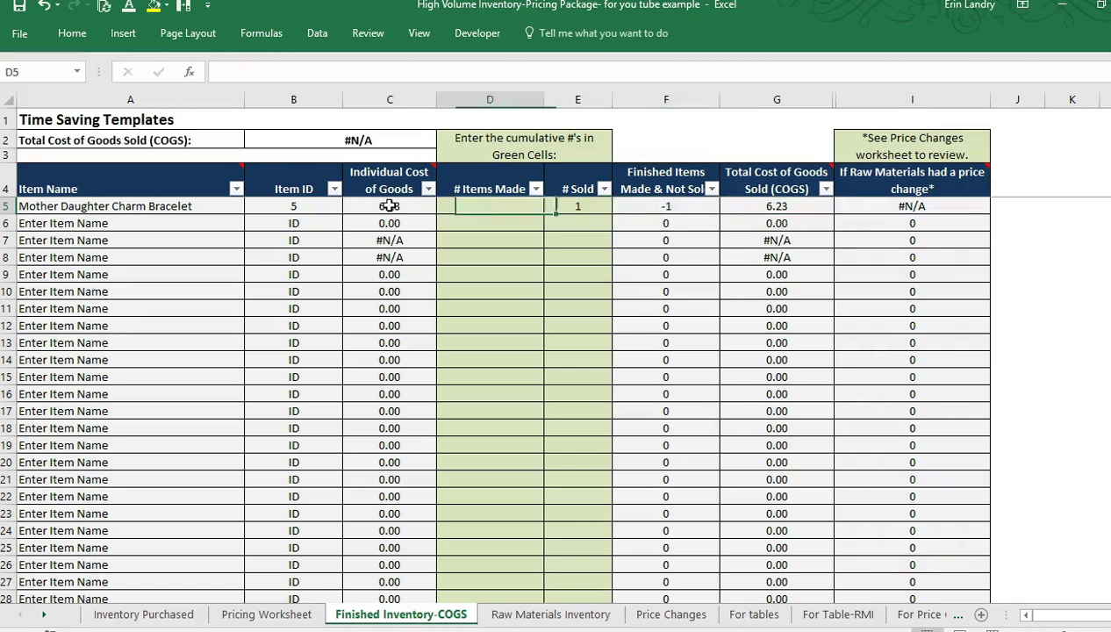
type("1")
key("Tab")
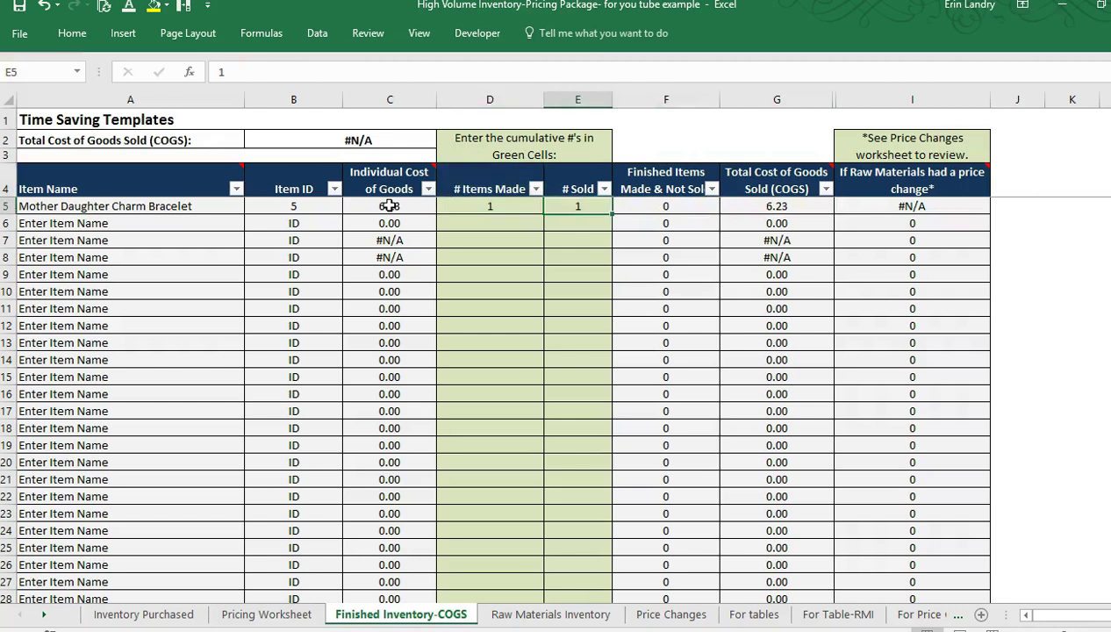
- Enter 2 bracelets sold and confirm the total COGS of 12.46
key("Right")
key("Right")
key("Up")
key("Down")
key("Left")
key("Left")
type("2")
key("Return")
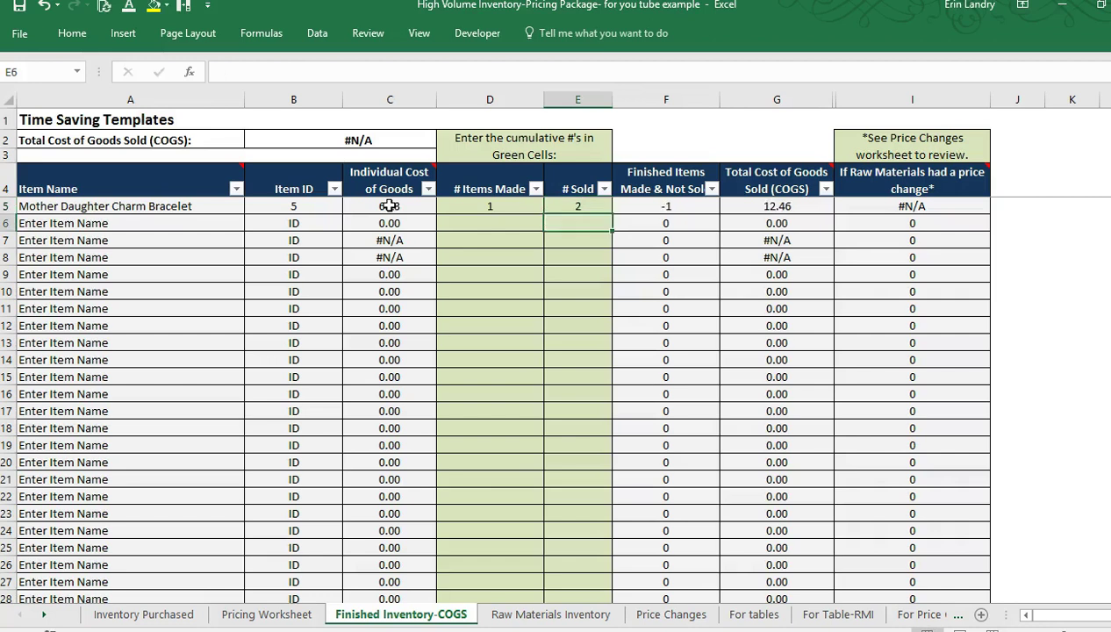
left_click(360, 141)
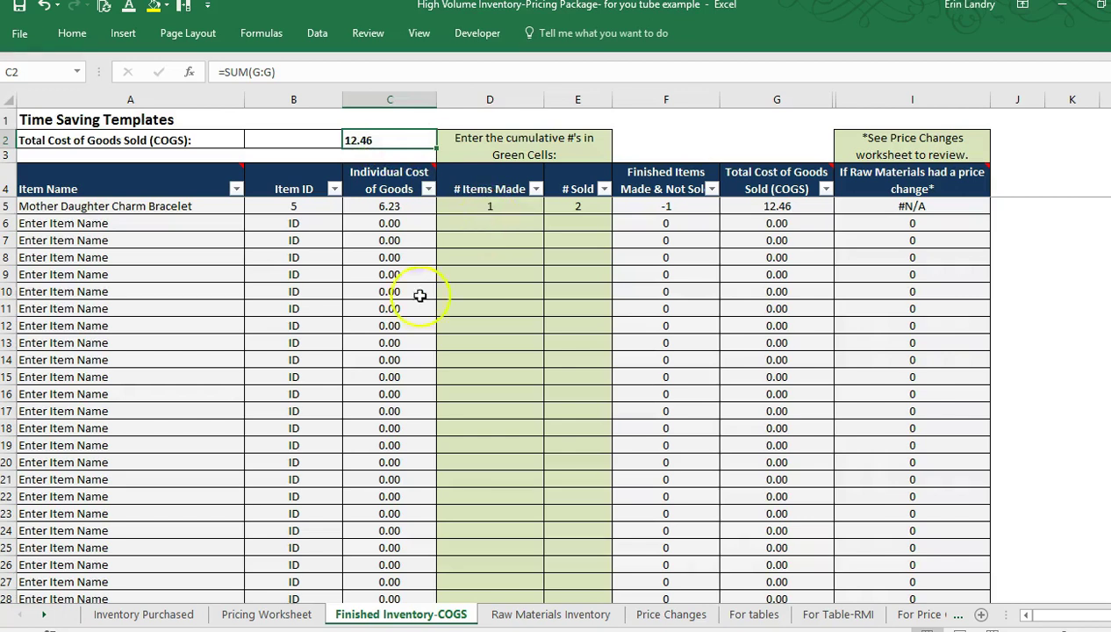
left_click(303, 616)
left_click(262, 616)
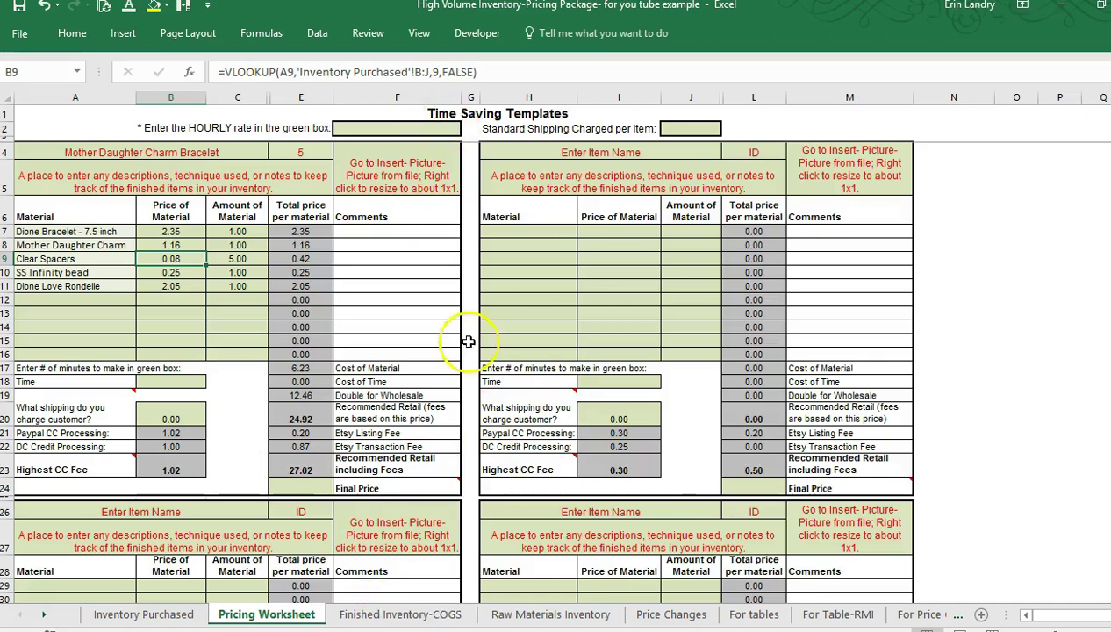
- Set the hourly rate in F2 to 15.00
left_click(376, 126)
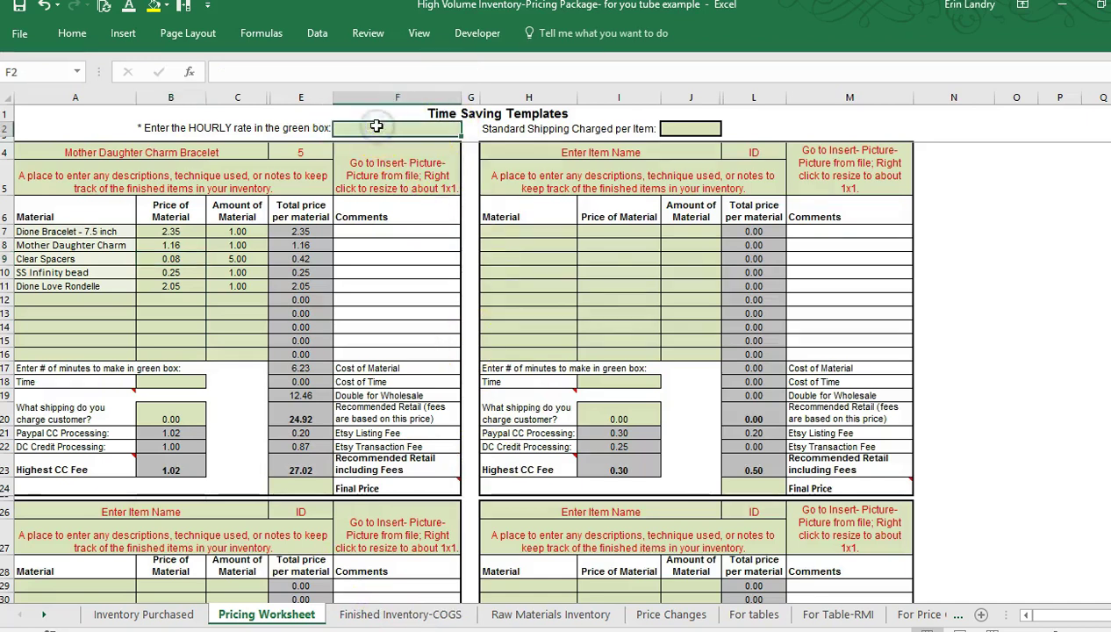
double_click(376, 126)
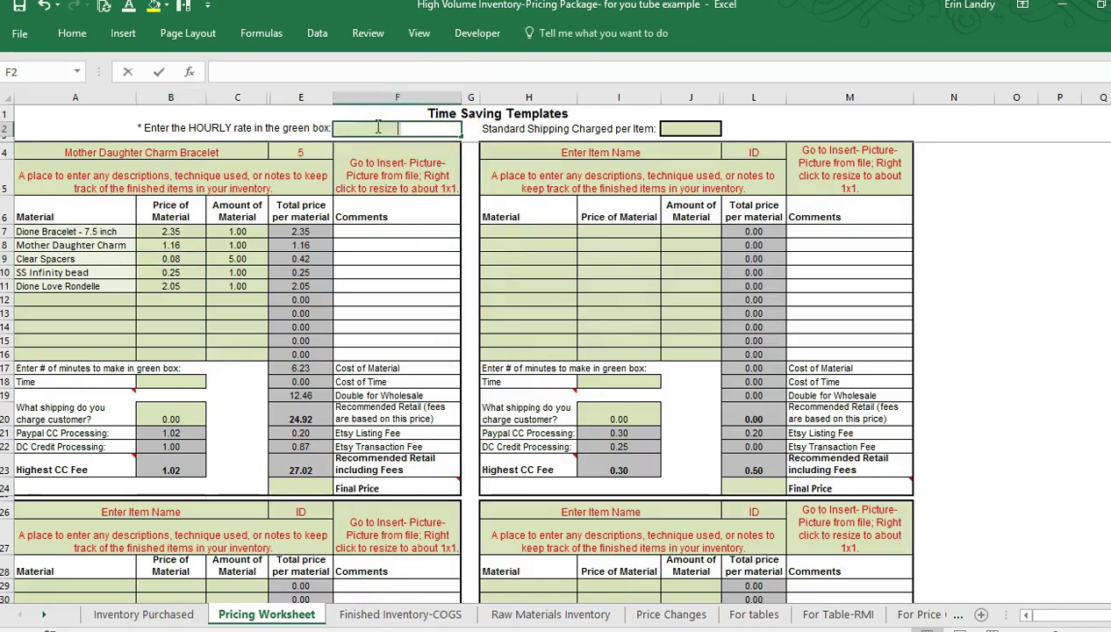
key("Escape")
type("15")
key("Return")
key("Return")
key("Return")
key("Return")
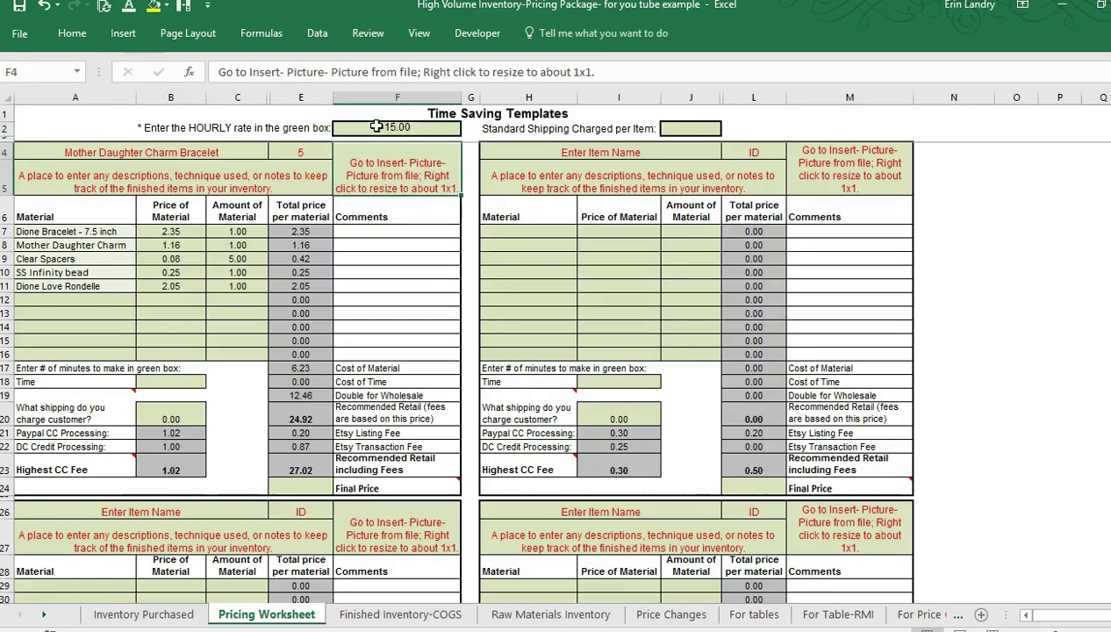
- Enter 15 minutes of making time in B18 and review the 3.75 Cost of Time
left_click(198, 380)
type("15")
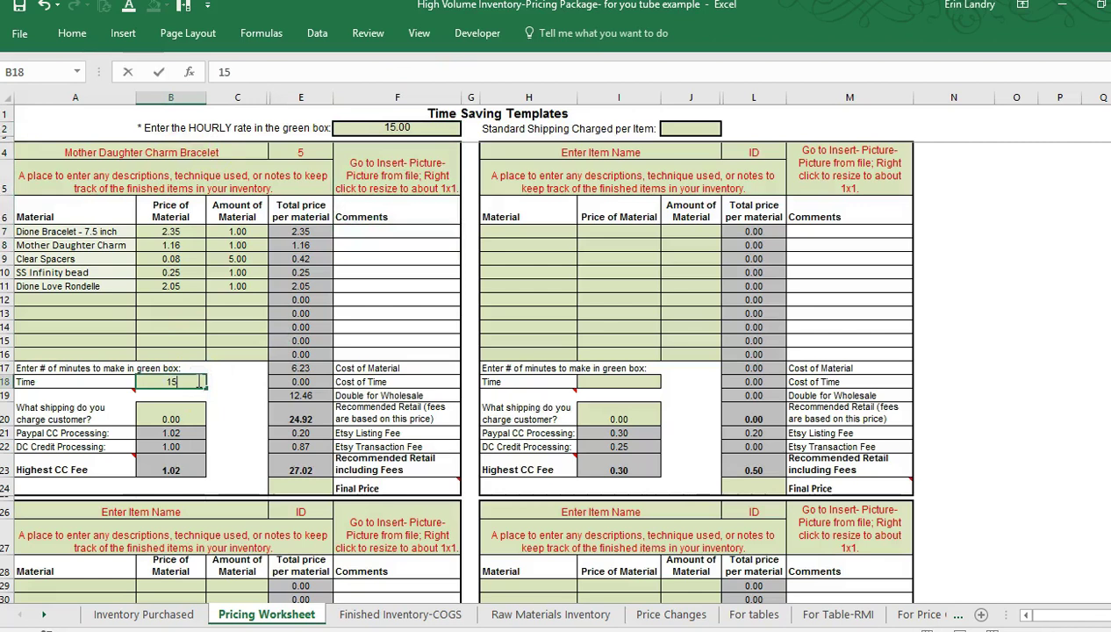
key("Return")
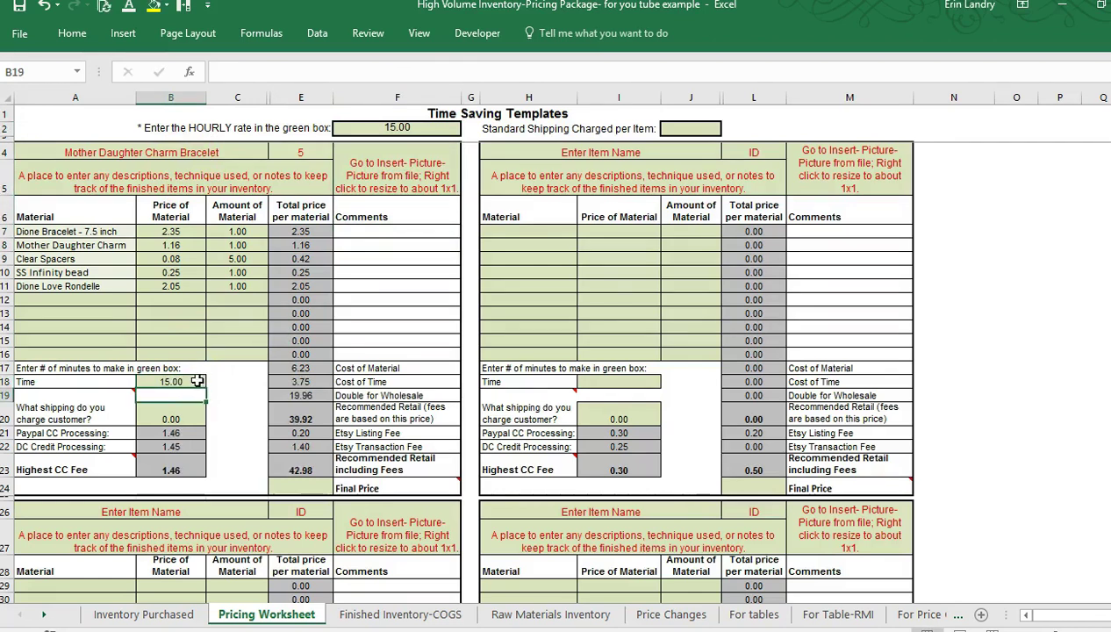
left_click(197, 380)
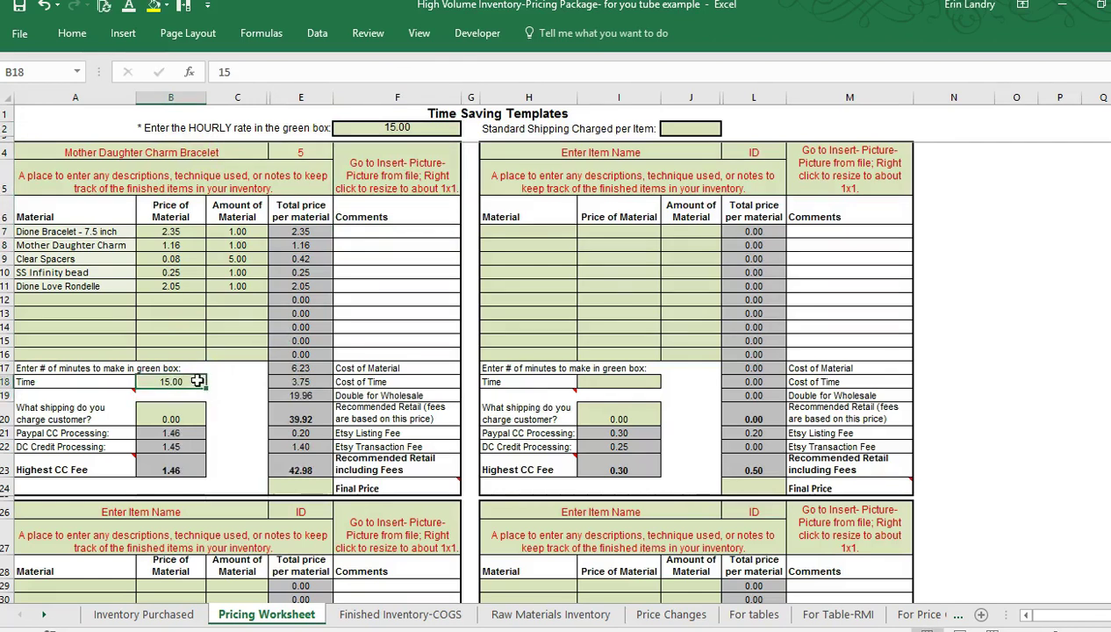
key("Right")
key("Right")
key("Down")
key("Right")
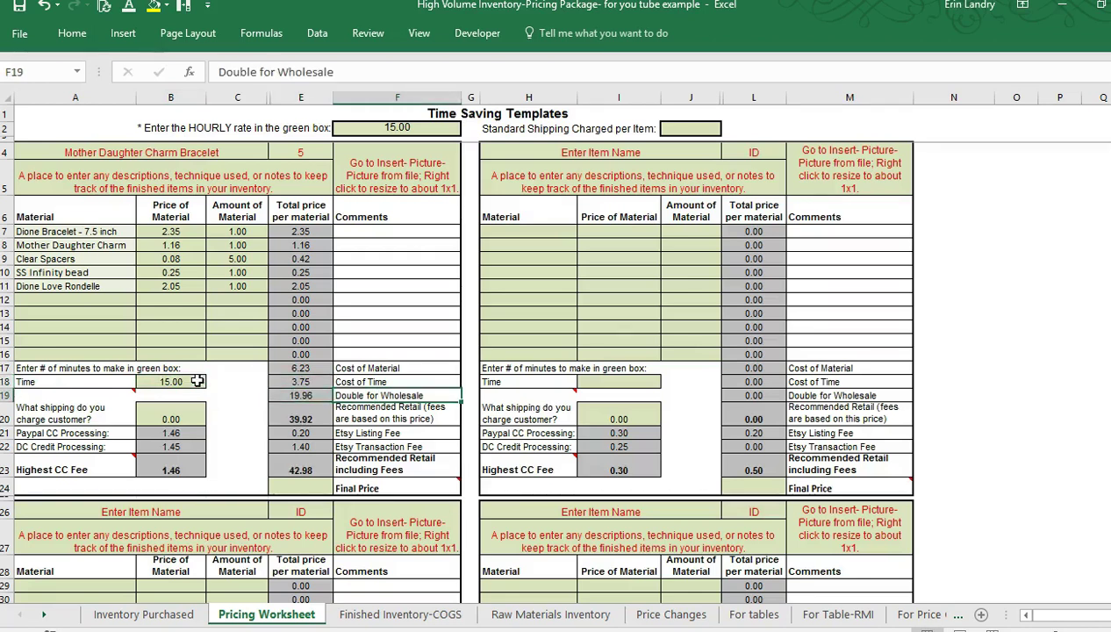
key("Up")
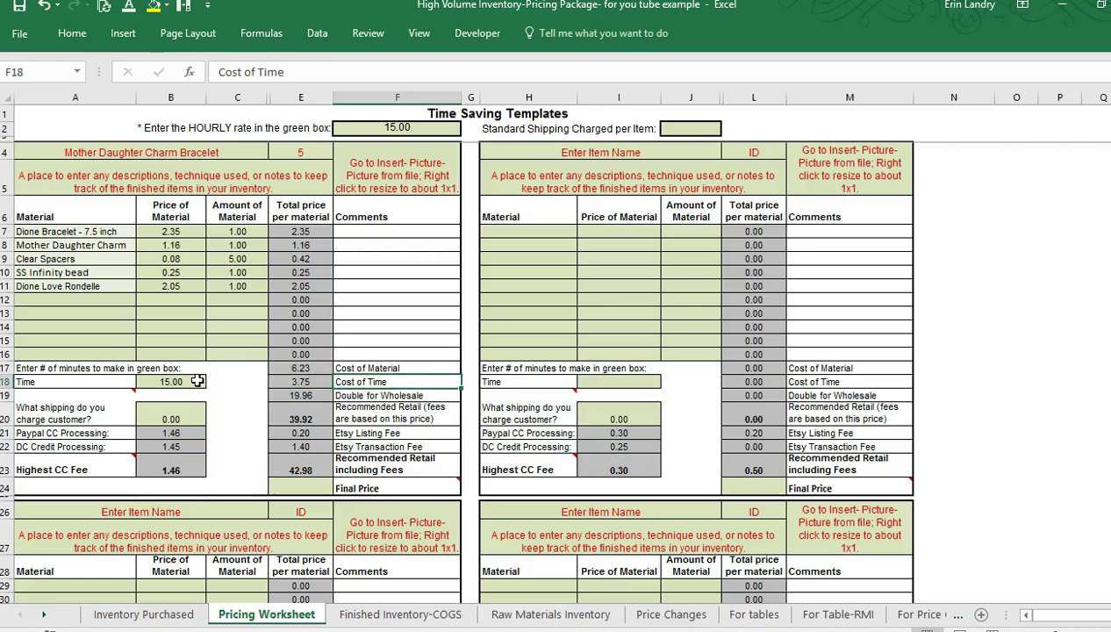
key("Left")
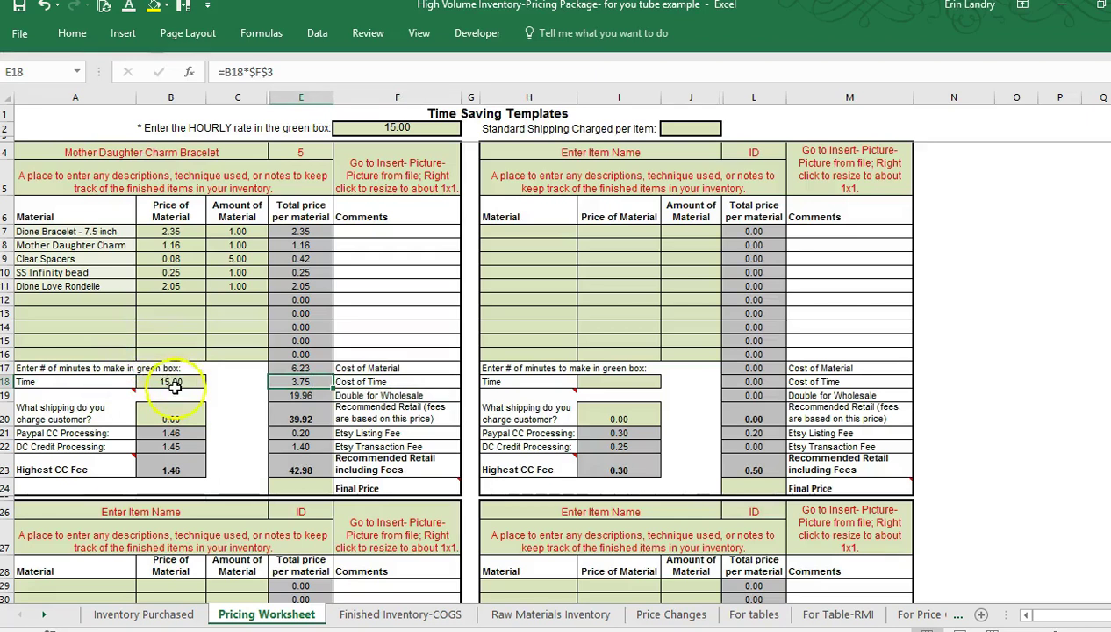
- Review the wholesale, 39.92 Recommended Retail and Etsy fee formulas
left_click(317, 394)
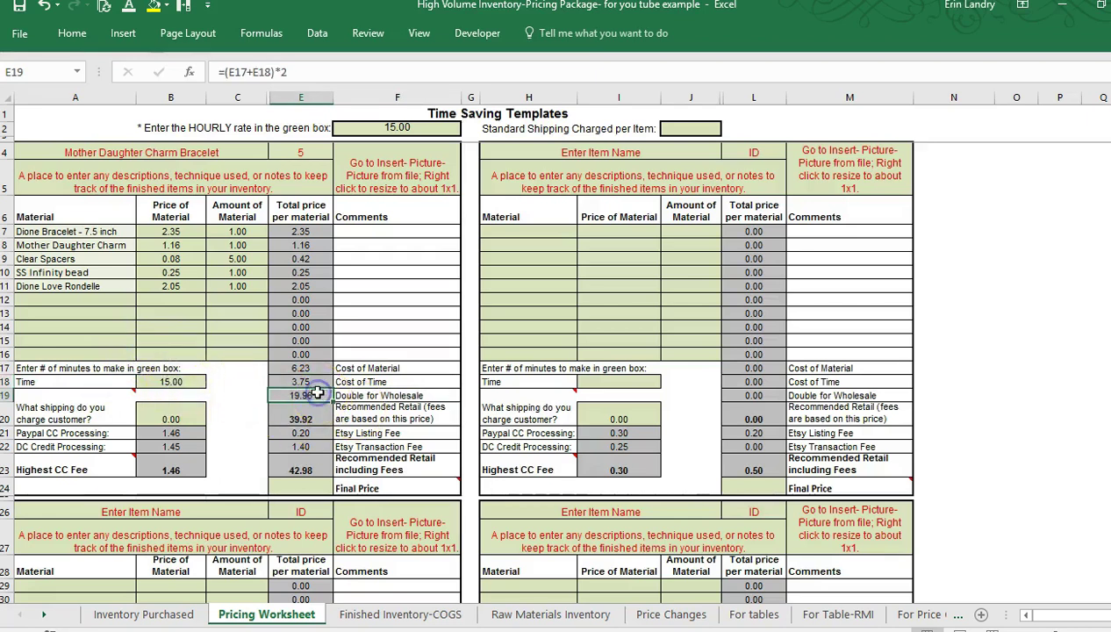
key("Down")
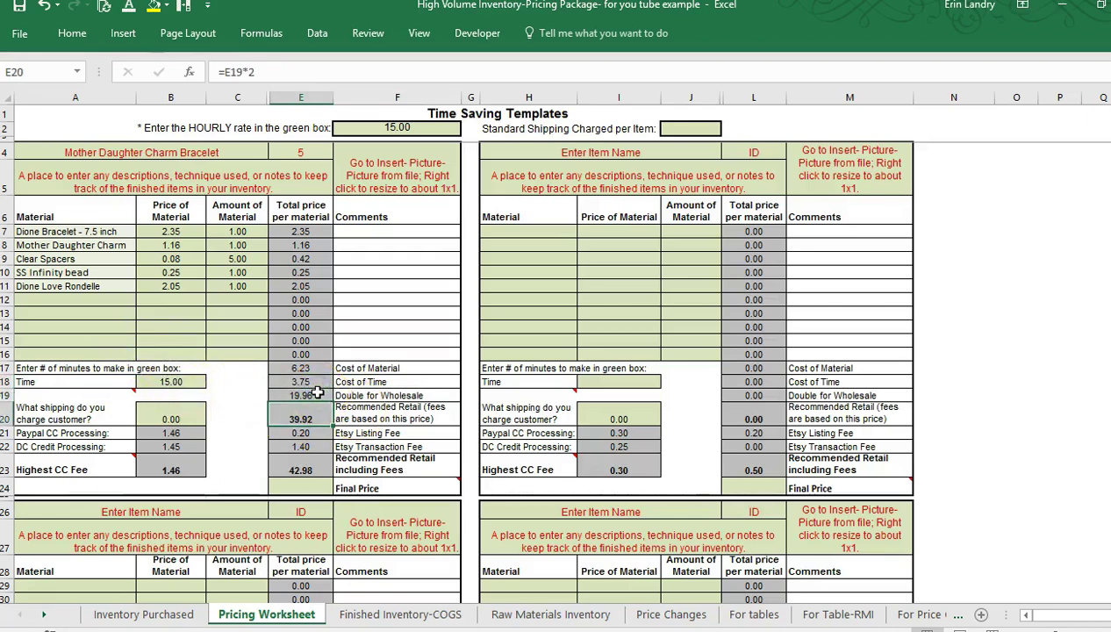
key("Down")
key("Down")
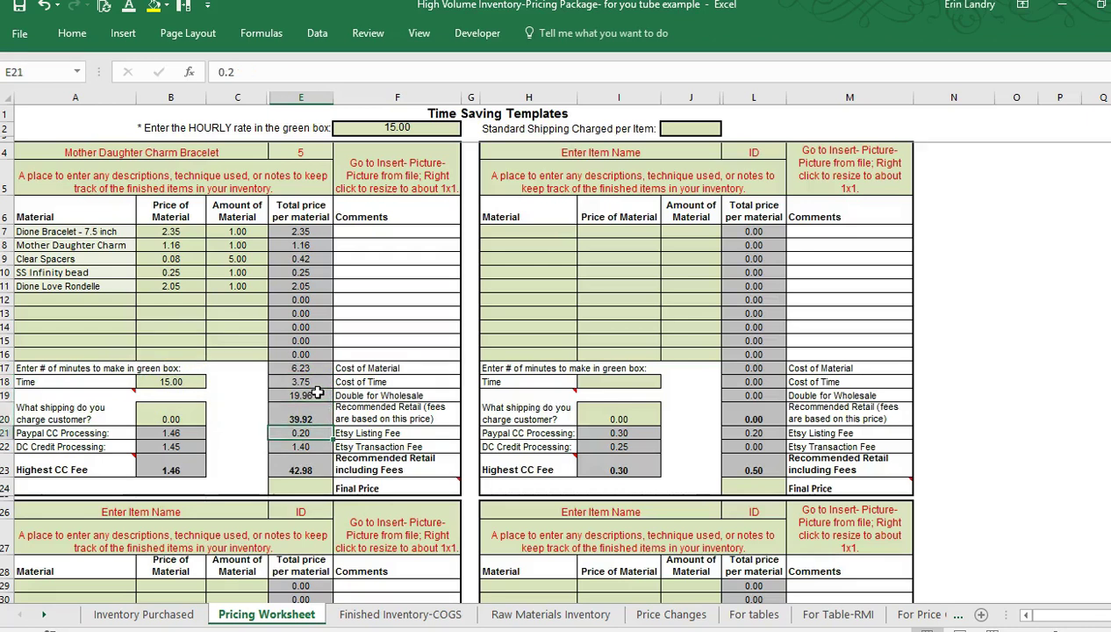
key("Up")
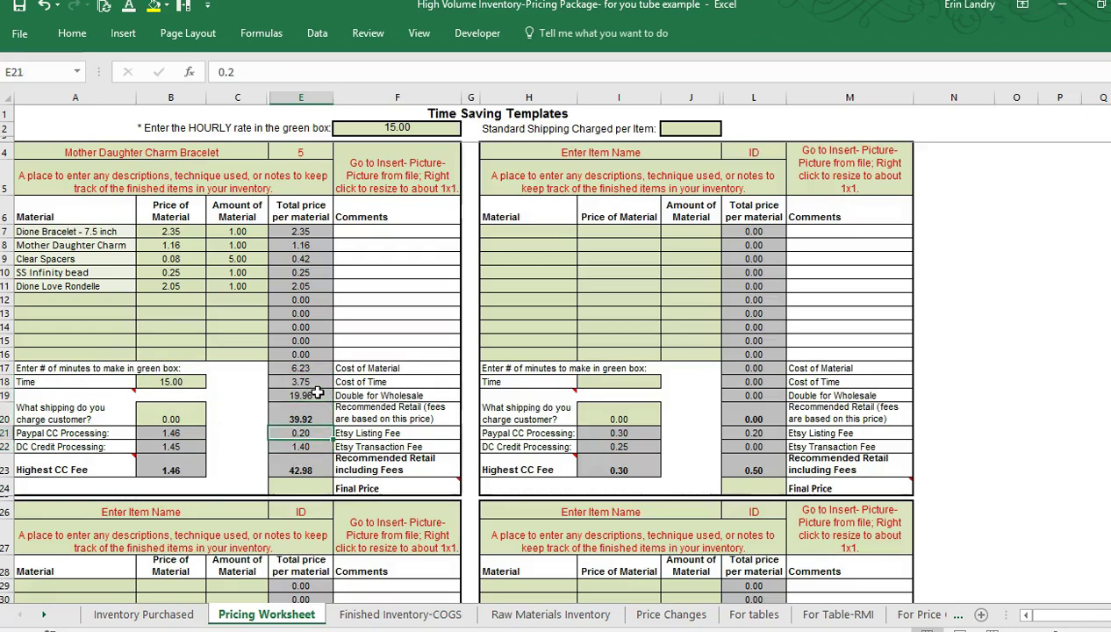
key("Up")
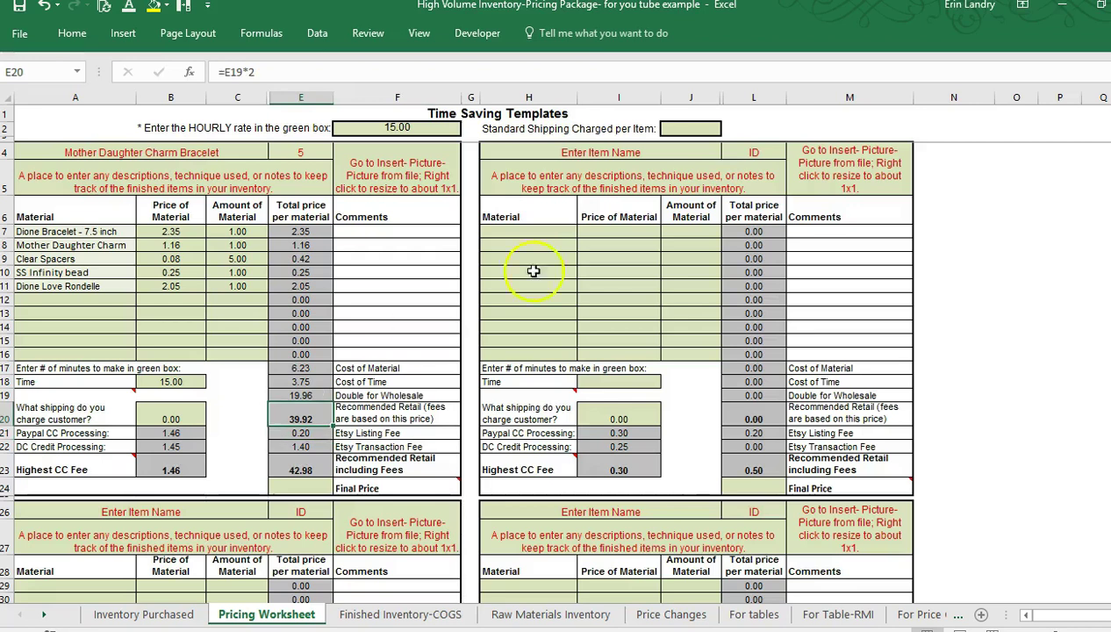
left_click(708, 130)
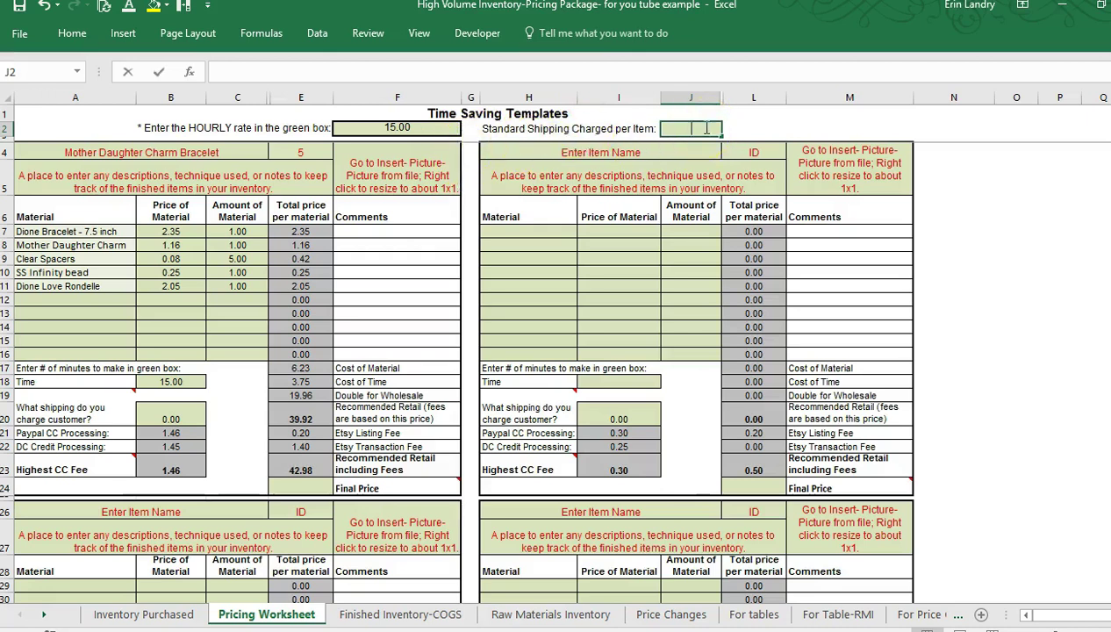
- Enter 4.00 as standard shipping per item and check the DC credit processing formula
type("4")
key("Return")
key("Return")
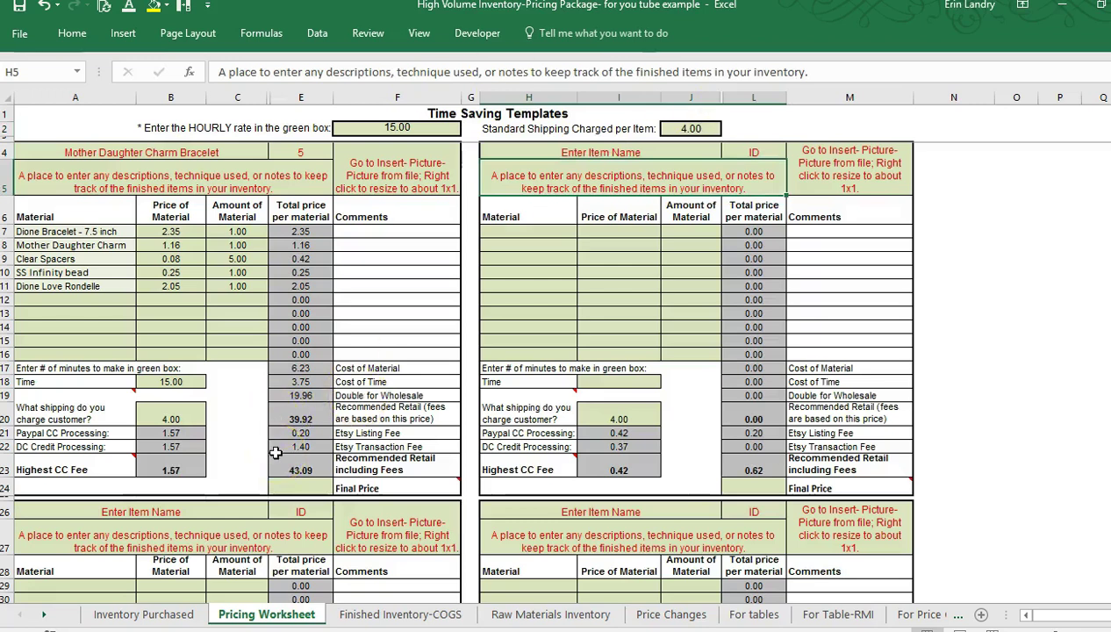
left_click(248, 445)
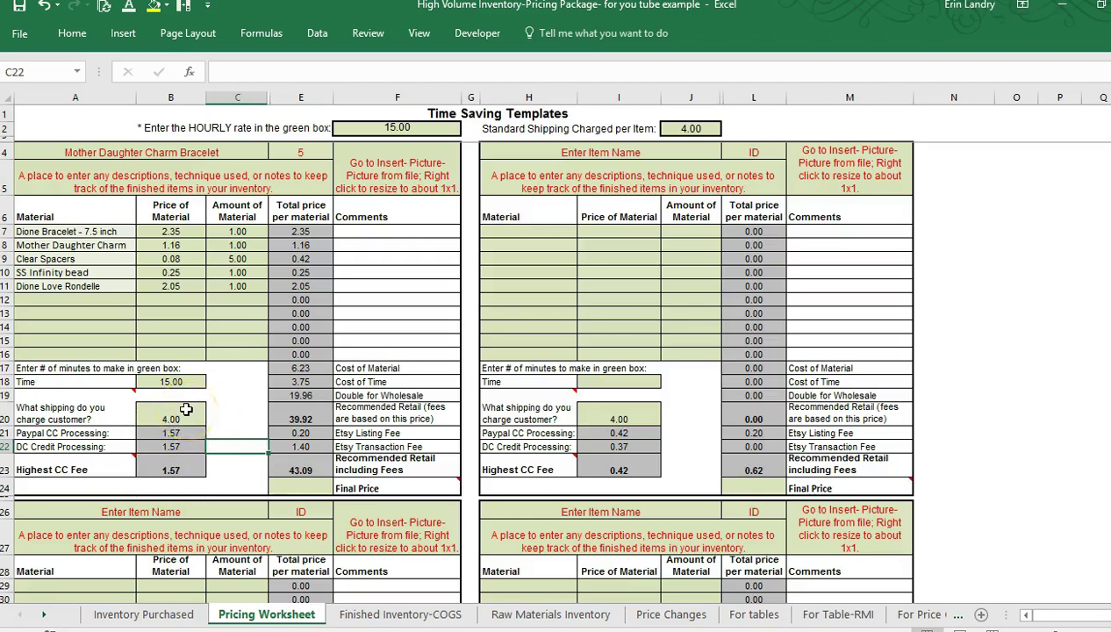
left_click(185, 447)
- Review the 1.57 Highest CC Fee and the 43.09 recommended retail including fees
left_click(192, 465)
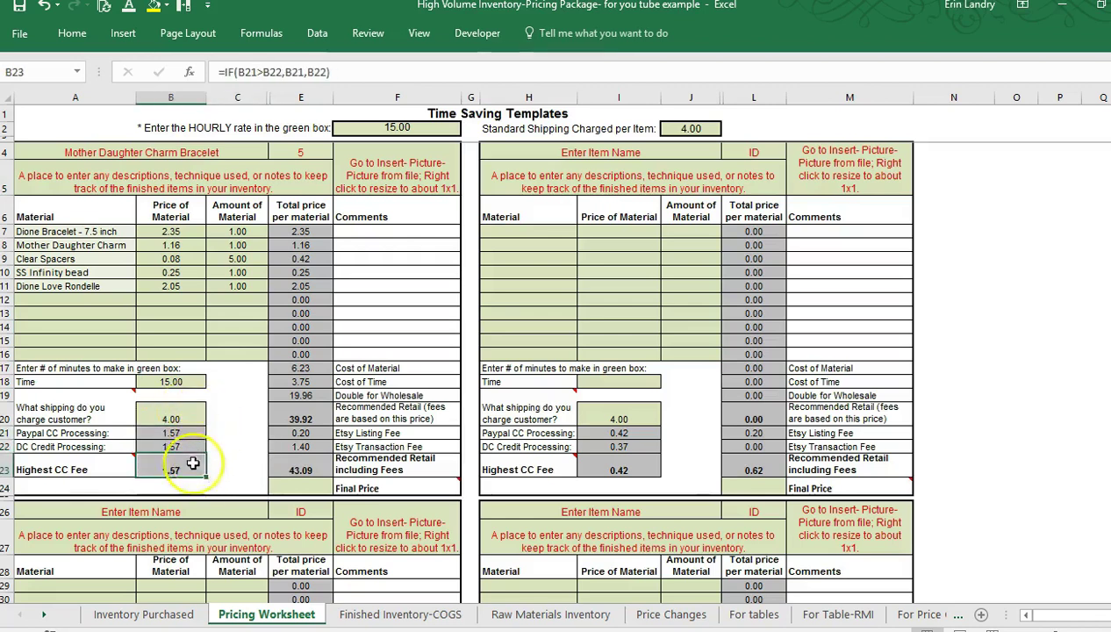
mouse_move(92, 462)
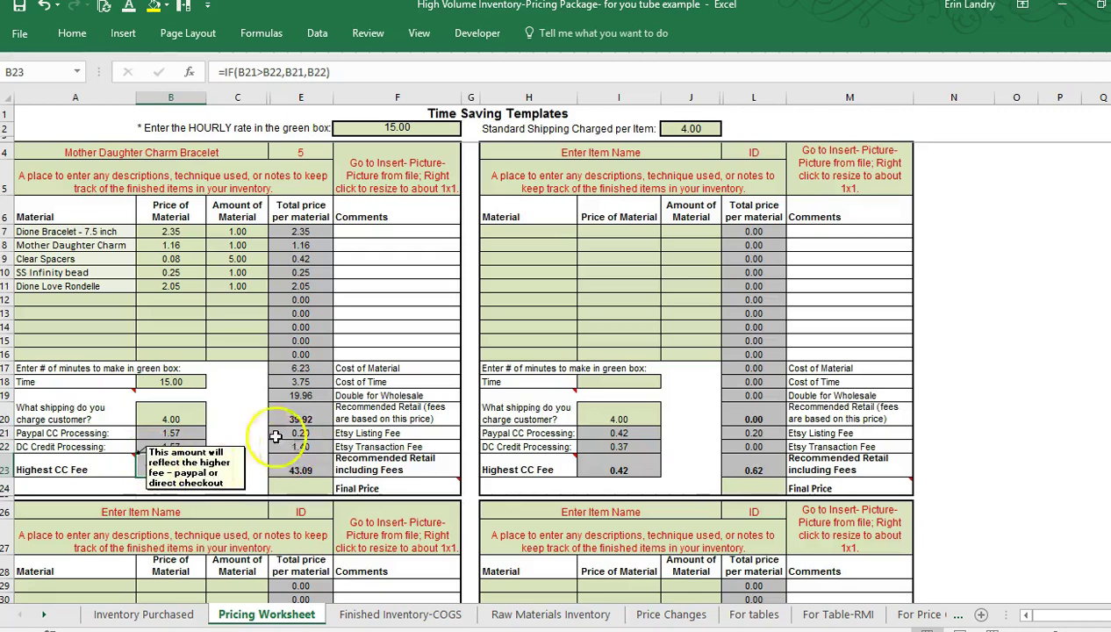
left_click(226, 432)
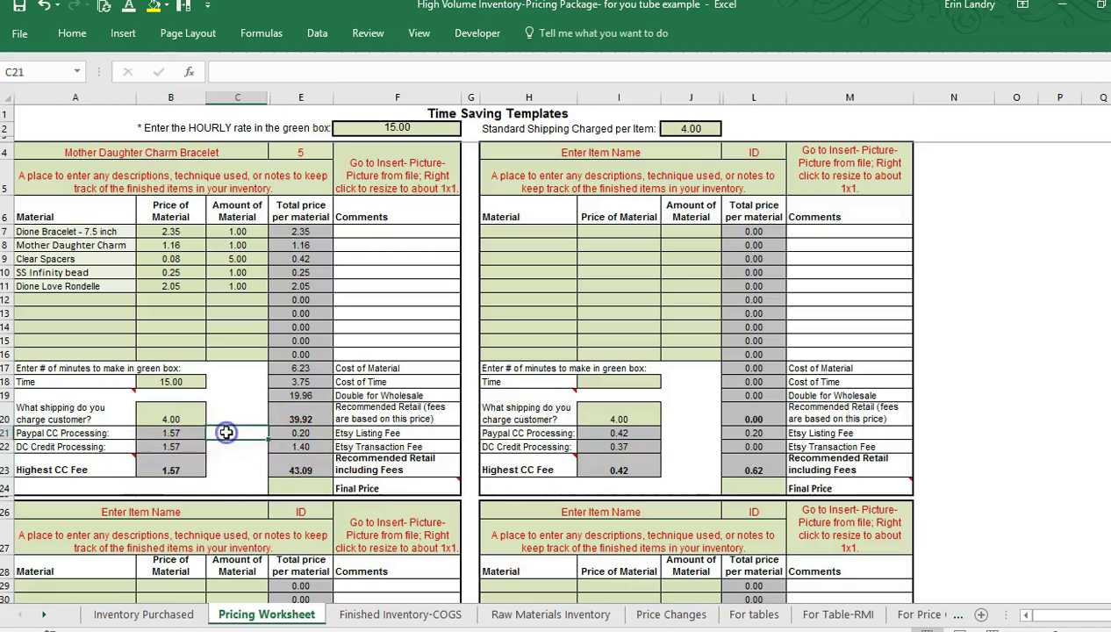
key("Down")
key("Down")
key("Right")
key("Right")
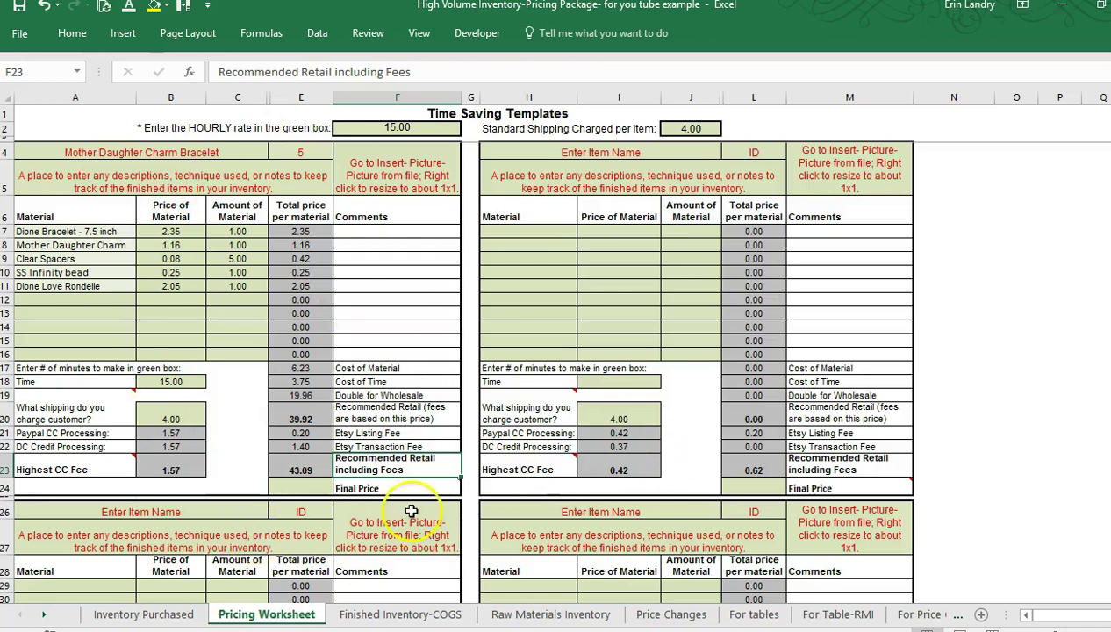
- Check the bracelet's # Items Made (D5) and # Sold (E5), then go to Raw Materials Inventory
left_click(421, 615)
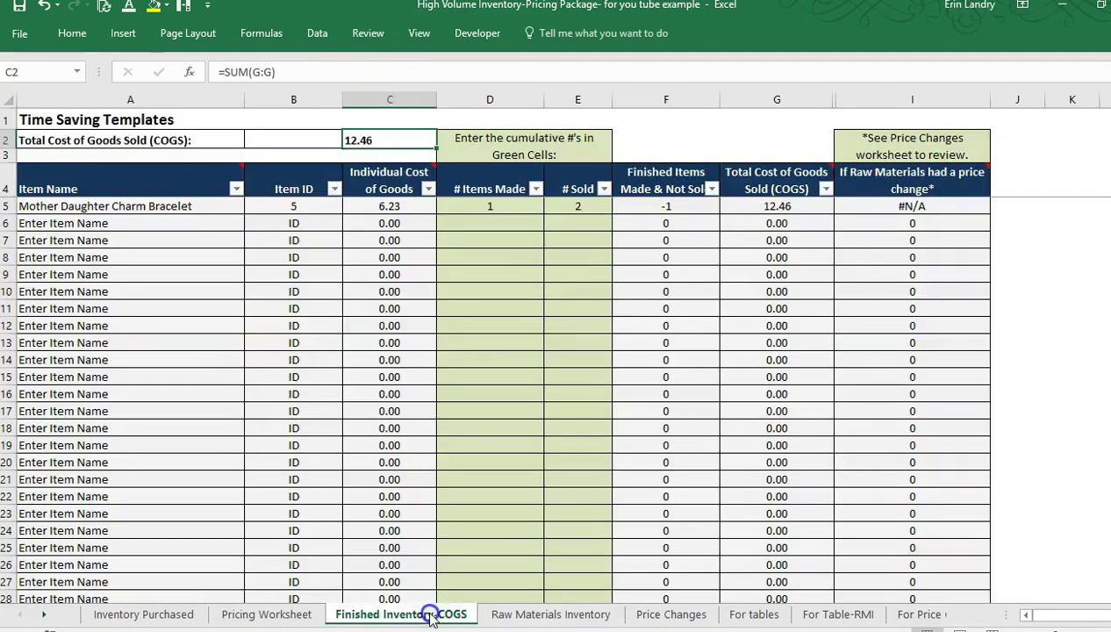
left_click(477, 205)
key("Tab")
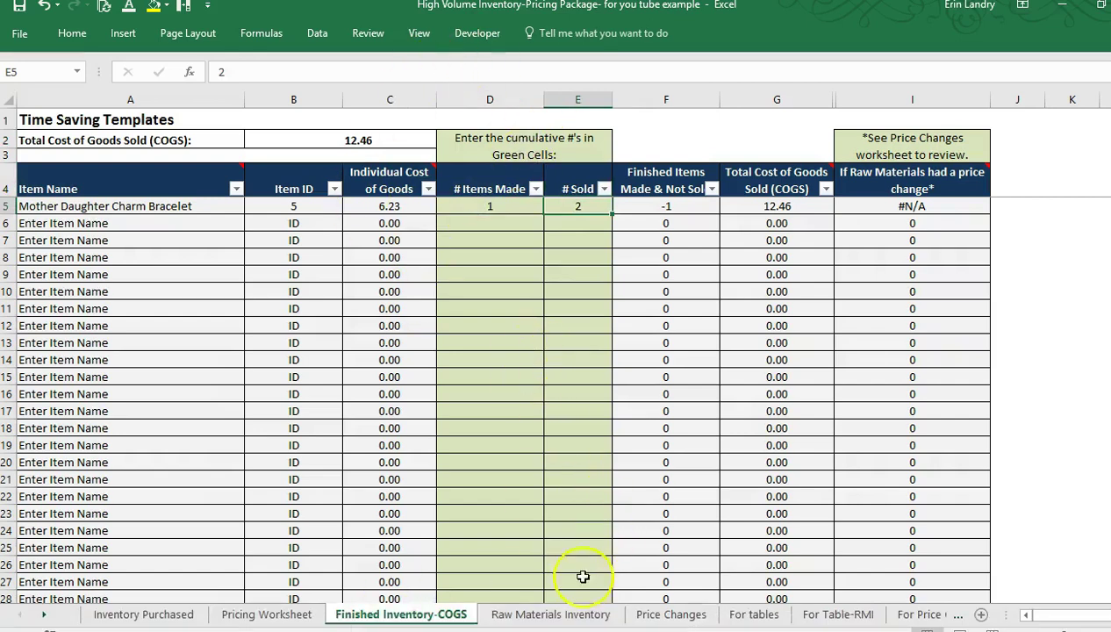
left_click(578, 619)
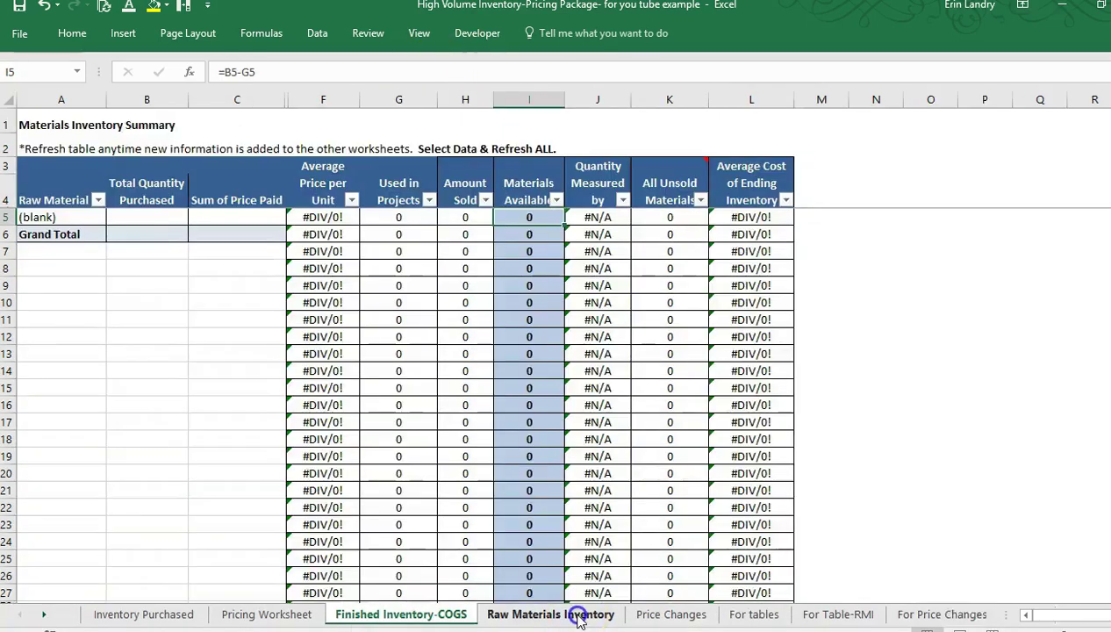
- Run Data > Refresh All so the empty materials summary table fills in
left_click(127, 198)
left_click(201, 135)
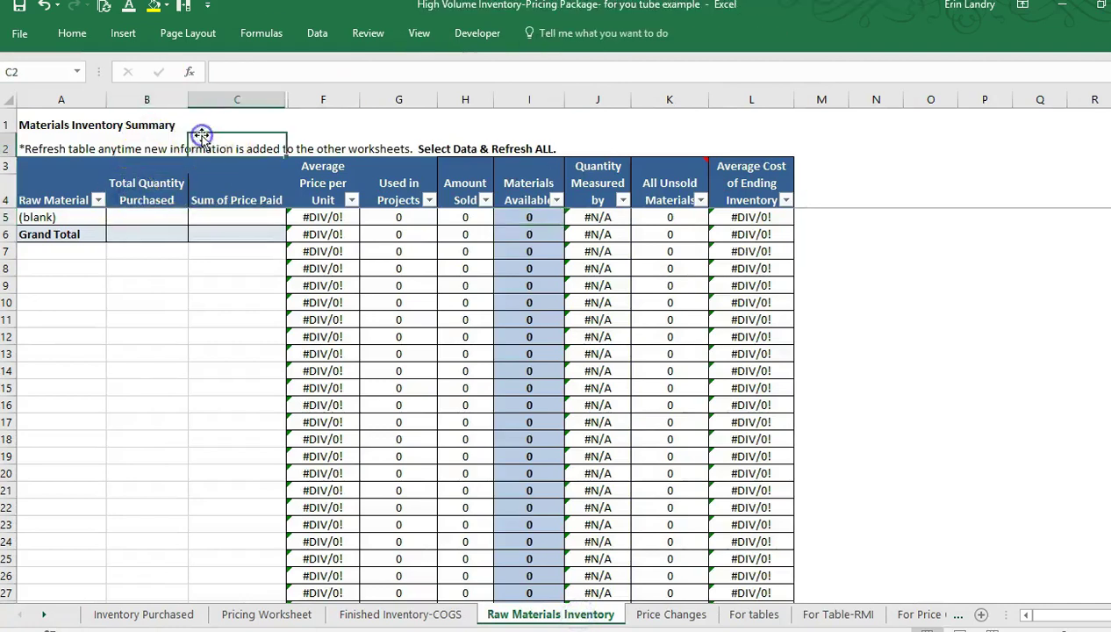
left_click(323, 35)
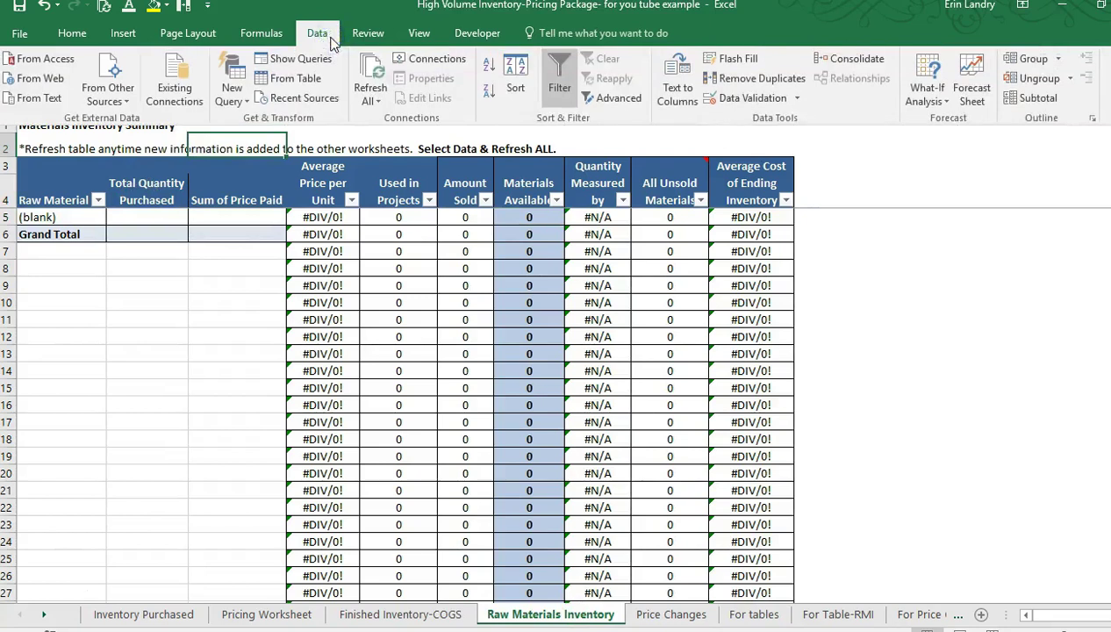
left_click(373, 86)
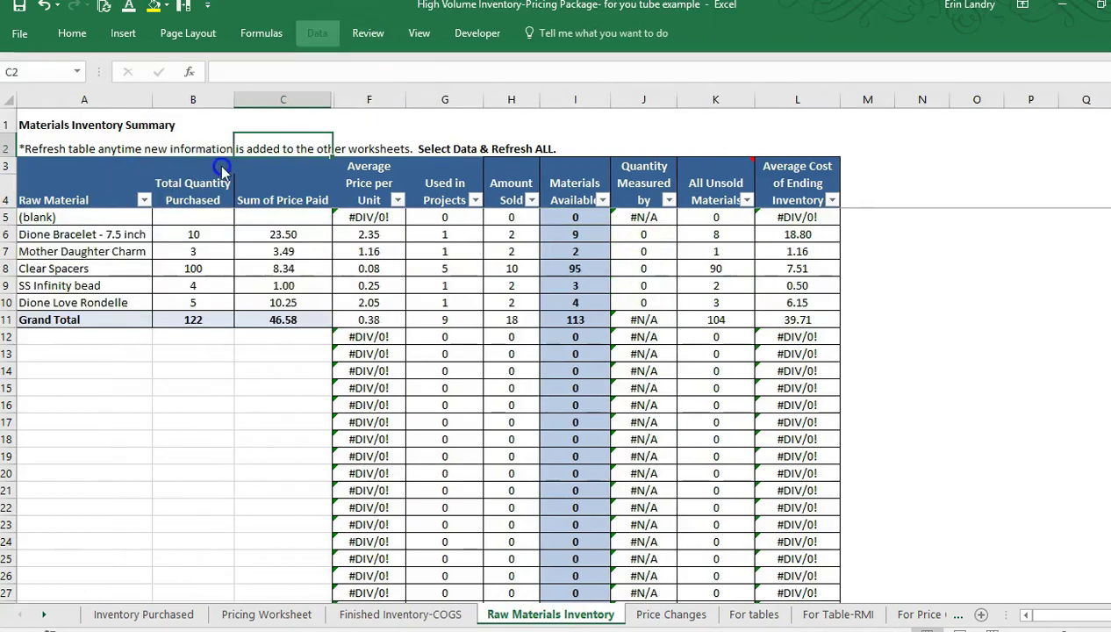
- Review Dione Bracelet's purchase values and the Clear Spacers average price, Used in Projects and Amount Sold formulas
key("Left")
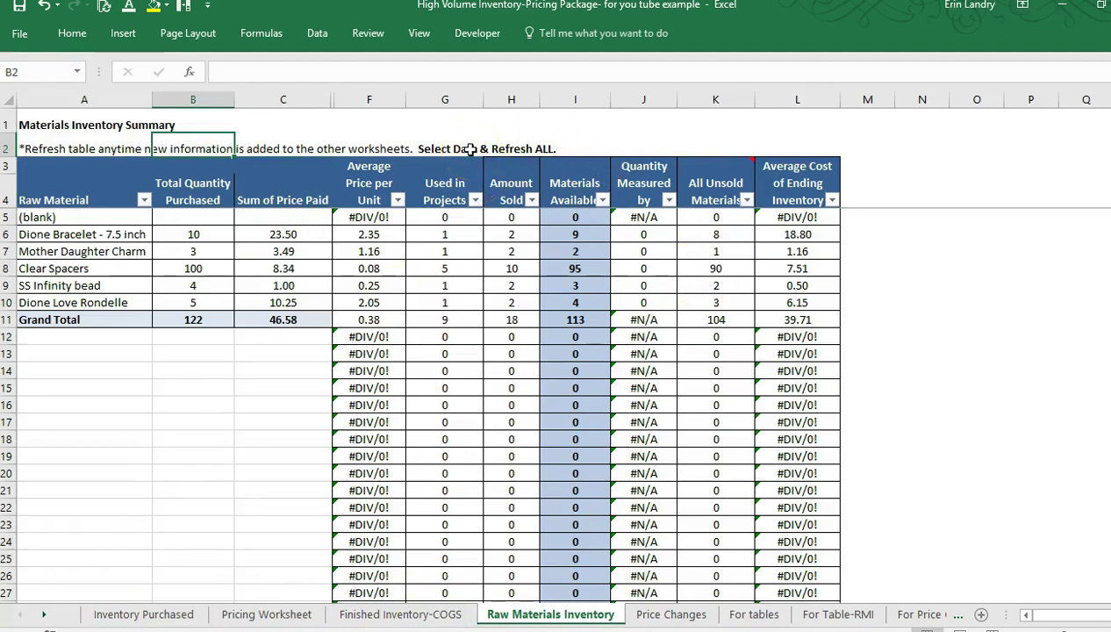
key("Down")
key("Down")
key("Down")
key("Down")
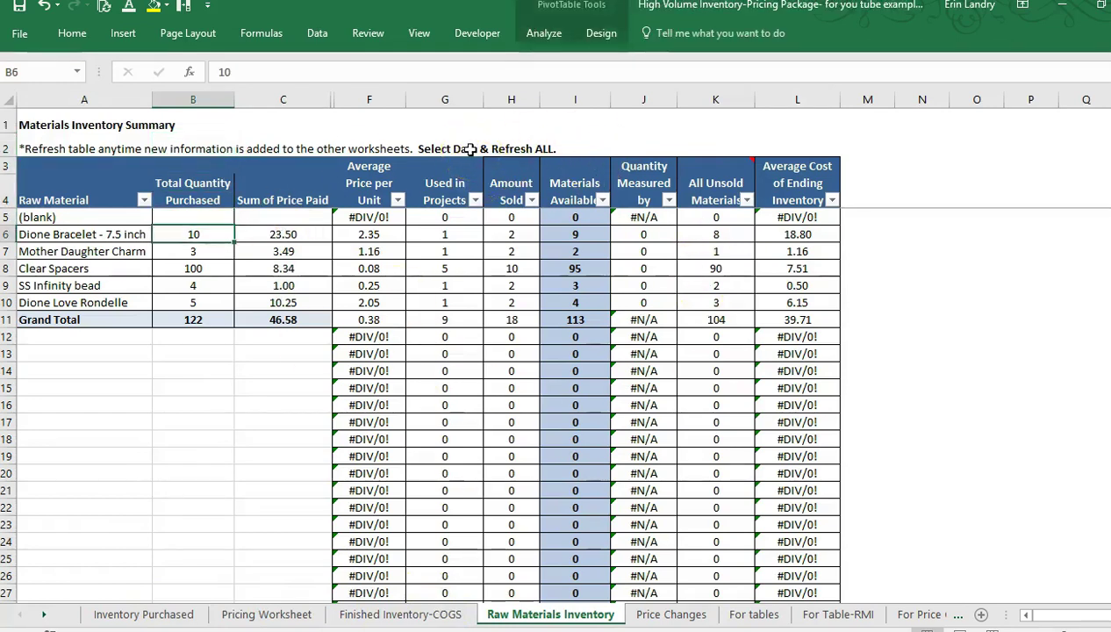
key("Right")
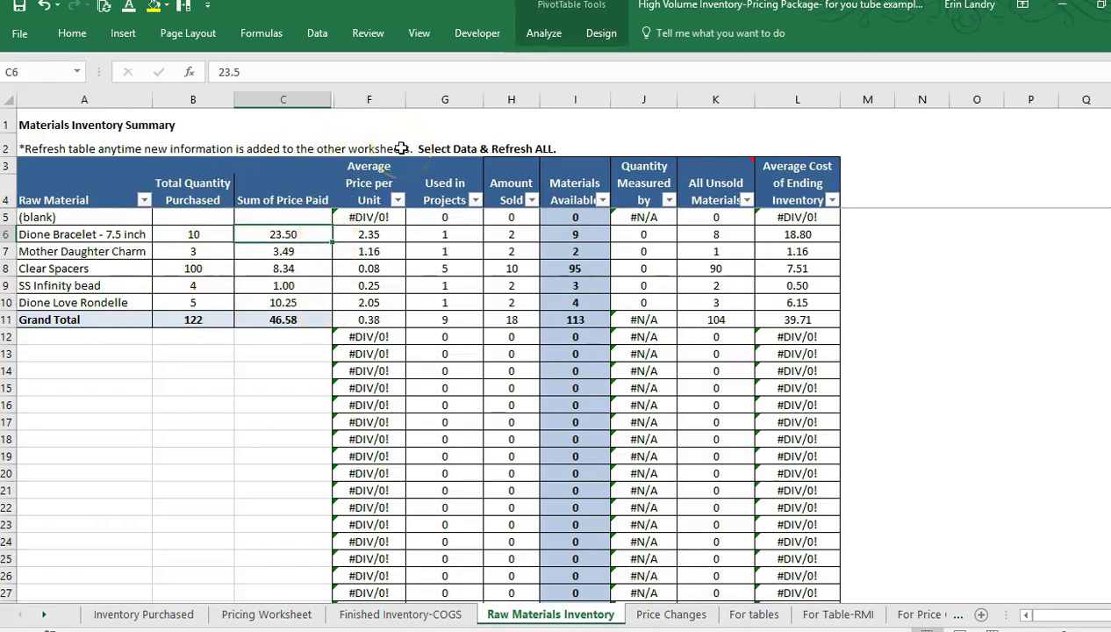
left_click(373, 231)
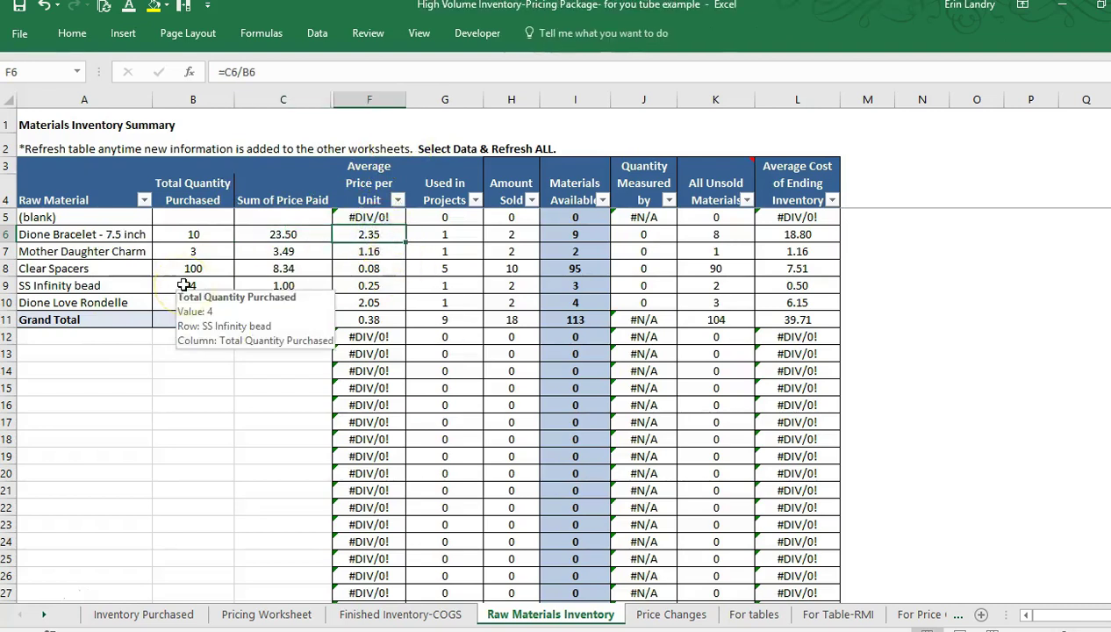
left_click(92, 268)
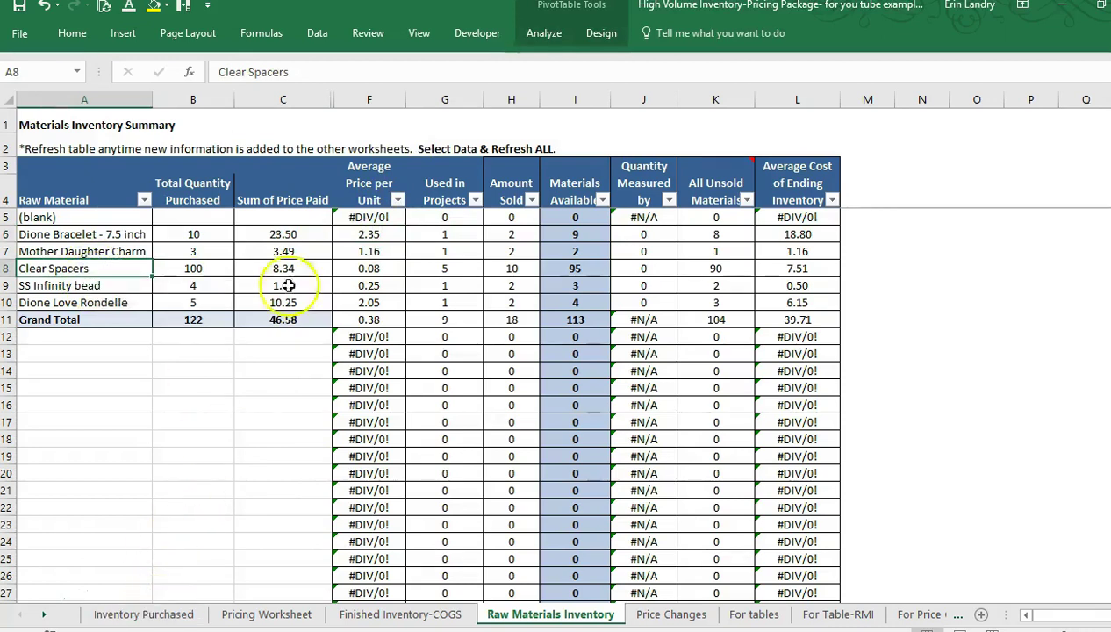
left_click(391, 269)
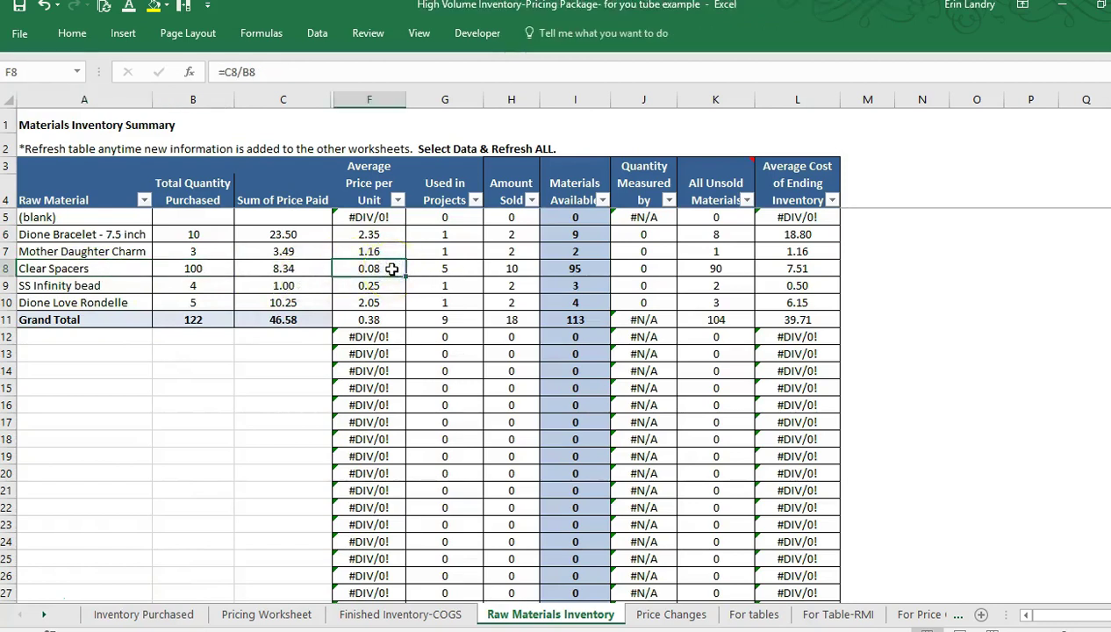
key("Right")
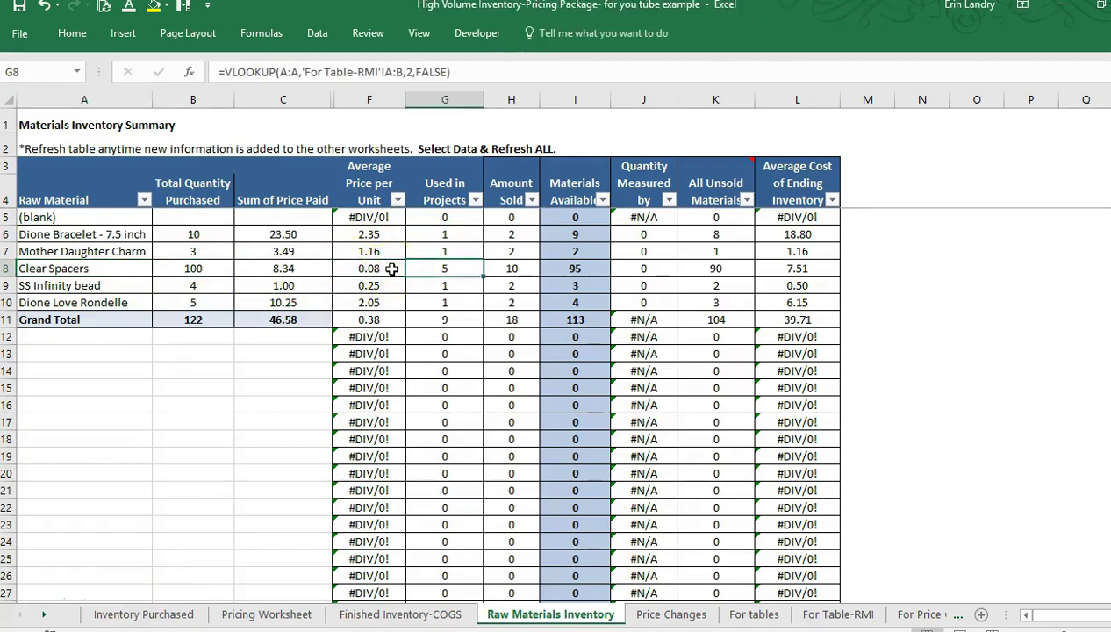
key("Right")
key("Up")
key("Up")
key("Up")
- Enter 2 as the bracelet's # Items Made in D5 and check Finished Items Made & Not Sold
key("ctrl+Page_Up")
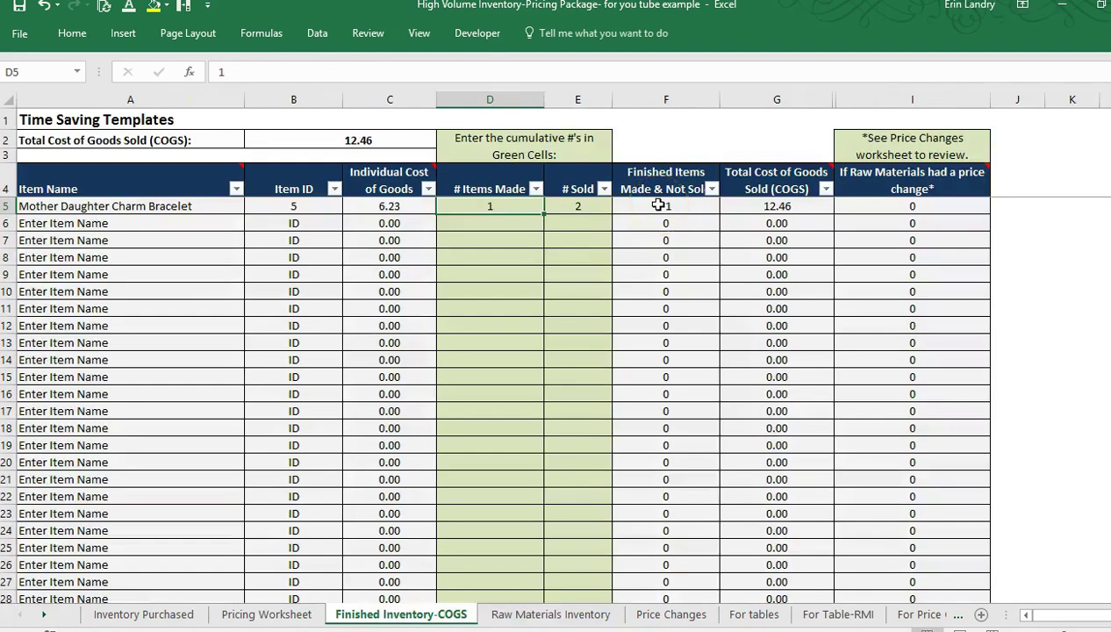
type("2")
key("Return")
key("Up")
key("Up")
key("Right")
key("Right")
left_click(674, 204)
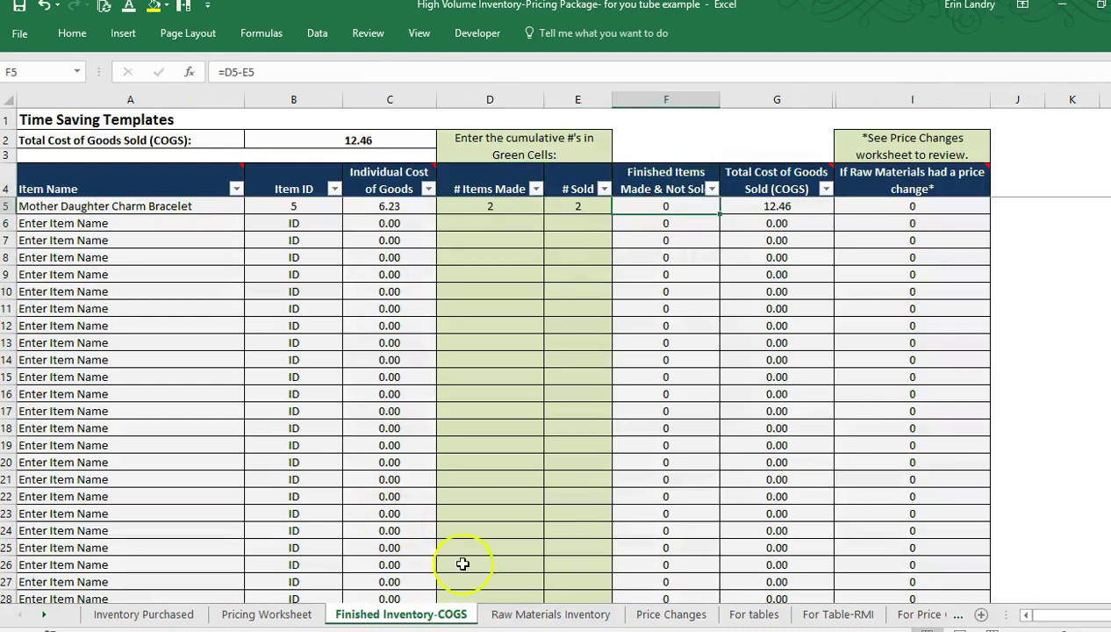
- Refresh all data on Raw Materials Inventory and inspect row 6's Amount Sold and Materials Available formulas
left_click(526, 613)
left_click(317, 32)
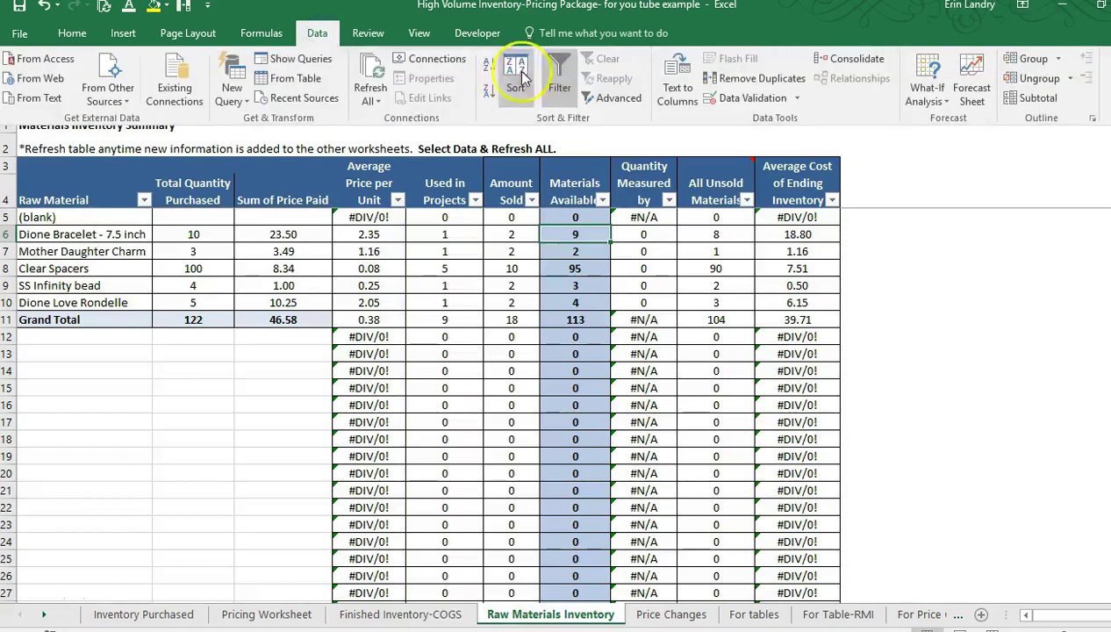
left_click(369, 75)
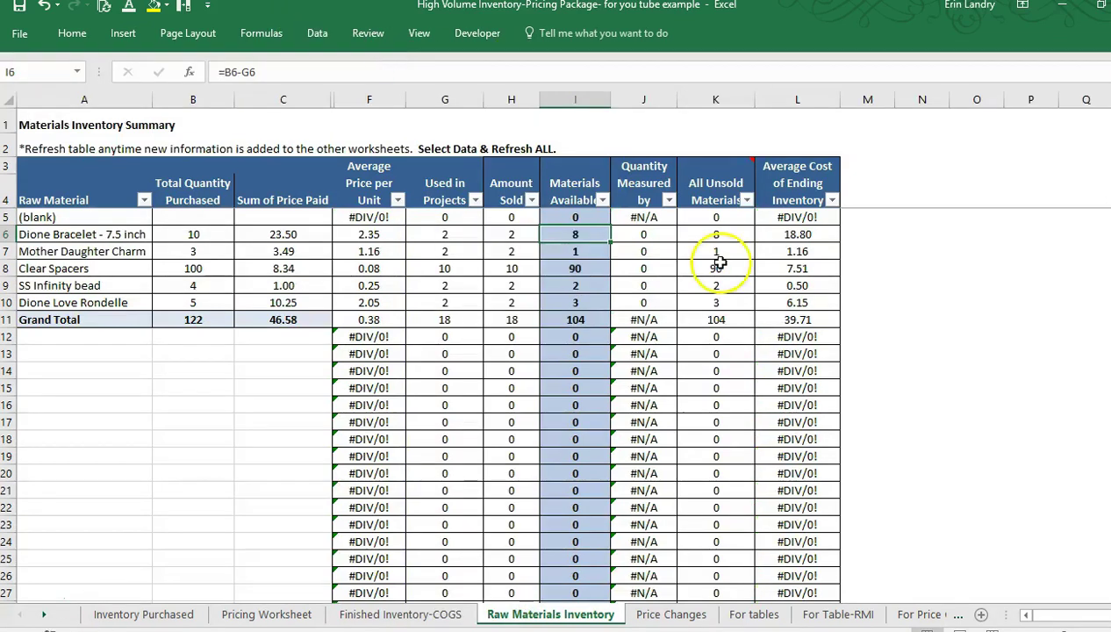
left_click(506, 236)
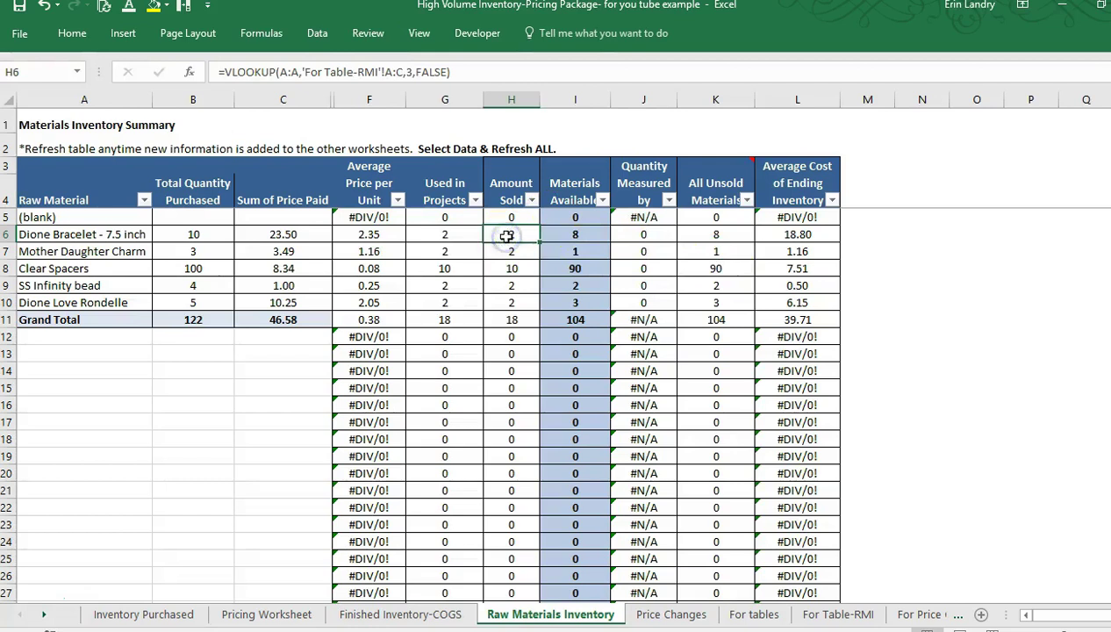
key("Left")
key("Right")
key("Right")
key("Right")
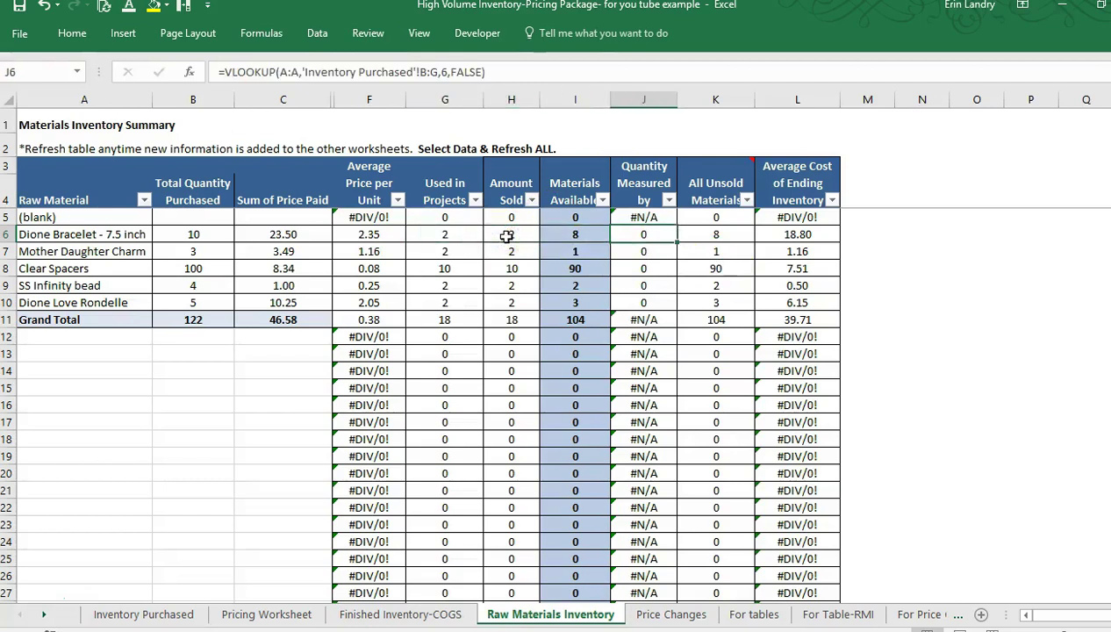
key("Left")
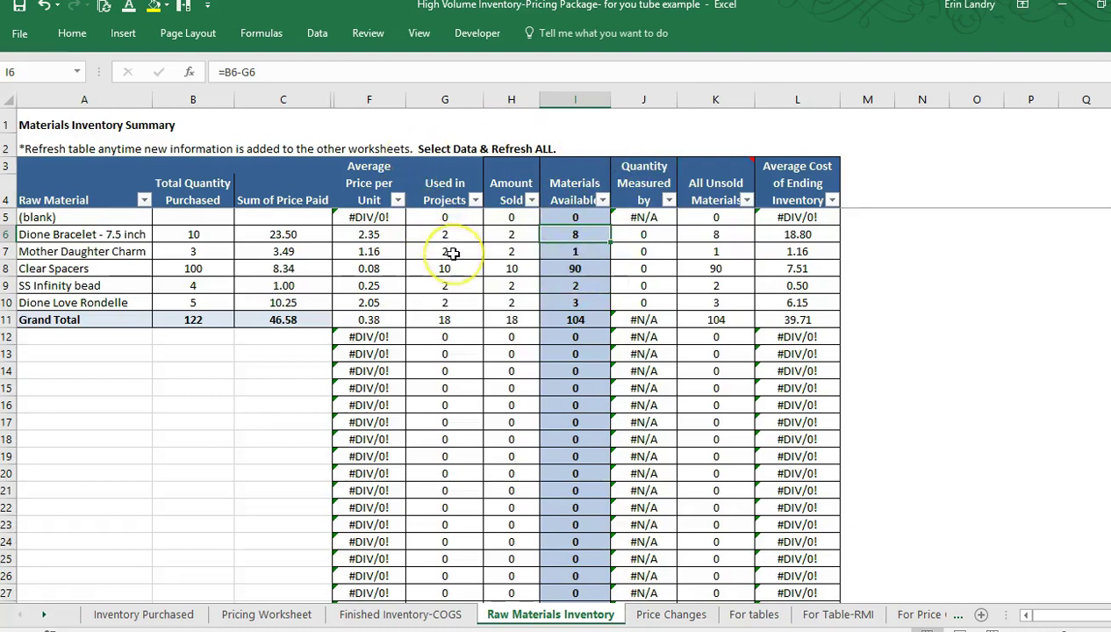
- Inspect the Materials Available formulas in I5–I7 and the Amount Sold lookups in H6 and H7
left_click(568, 223)
key("Down")
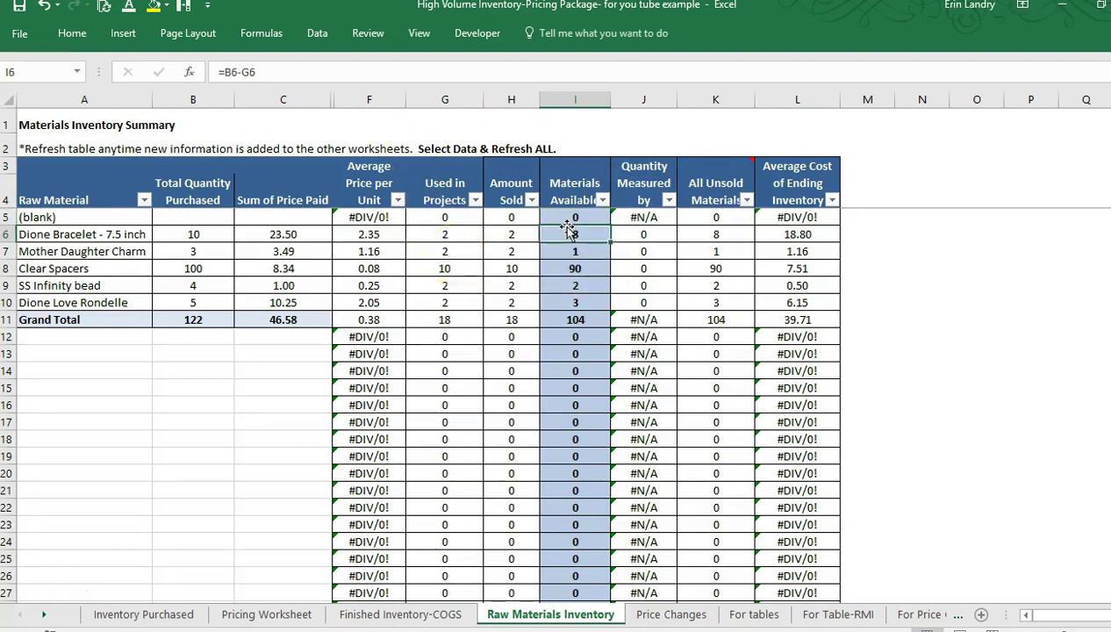
key("Left")
left_click(568, 227)
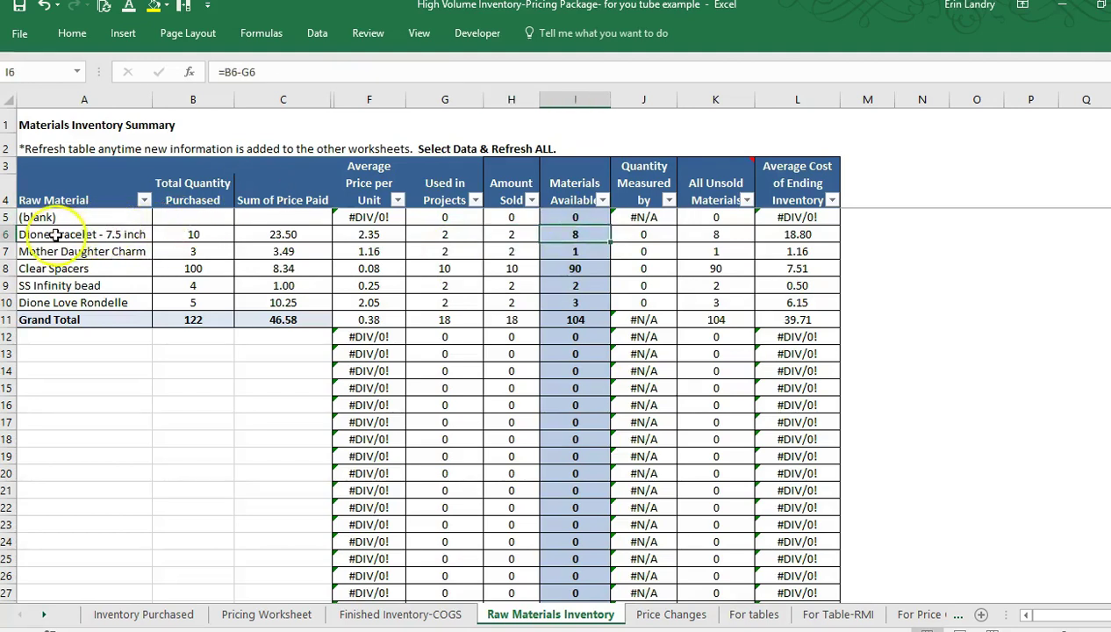
left_click(597, 252)
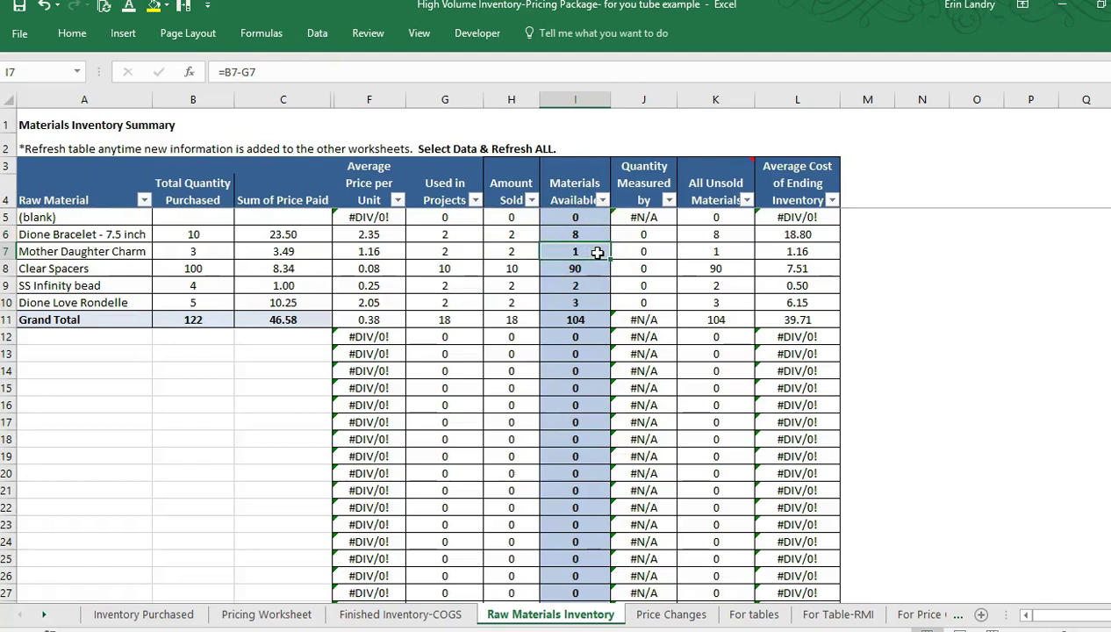
left_click(208, 245)
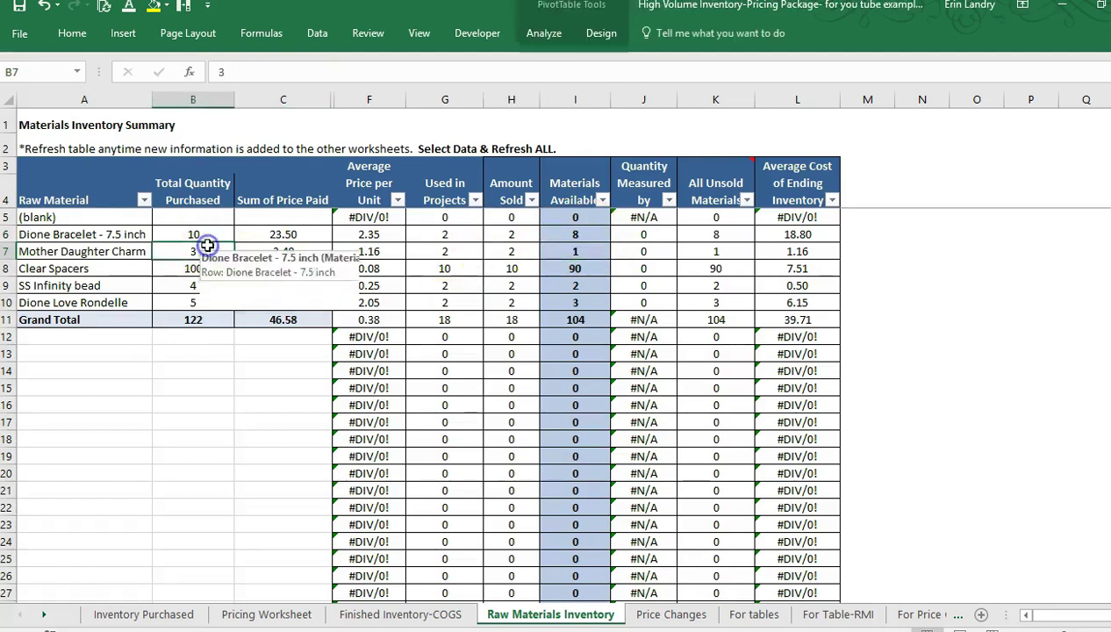
left_click(525, 251)
- Check the Clear Spacers Materials Available, Used in Projects, Amount Sold and Quantity Measured by formulas
left_click(590, 268)
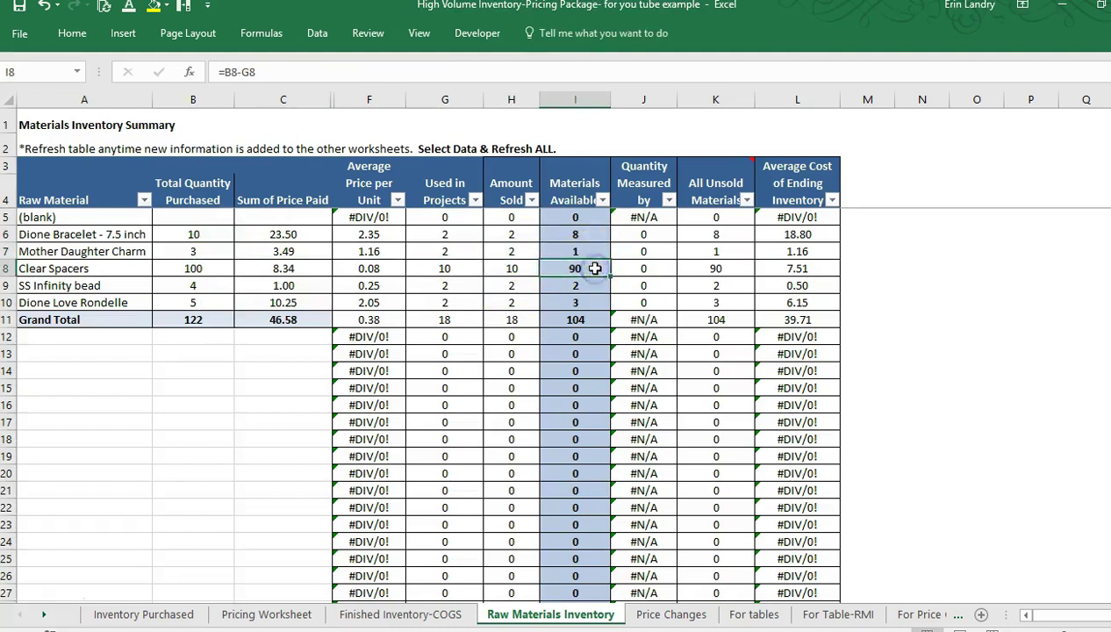
key("Left")
key("Left")
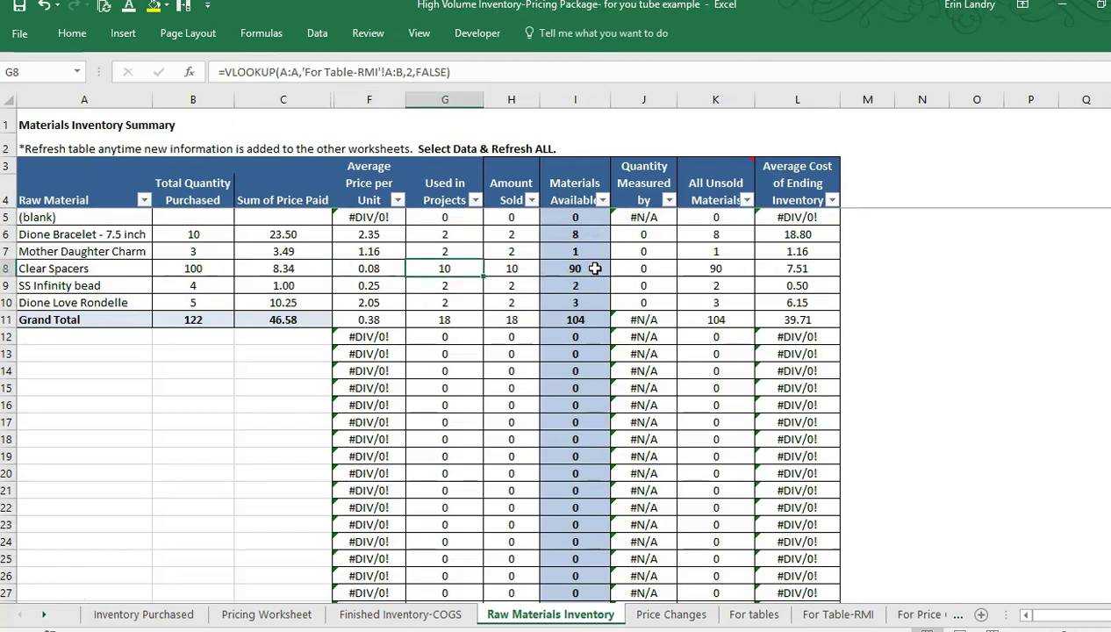
key("Right")
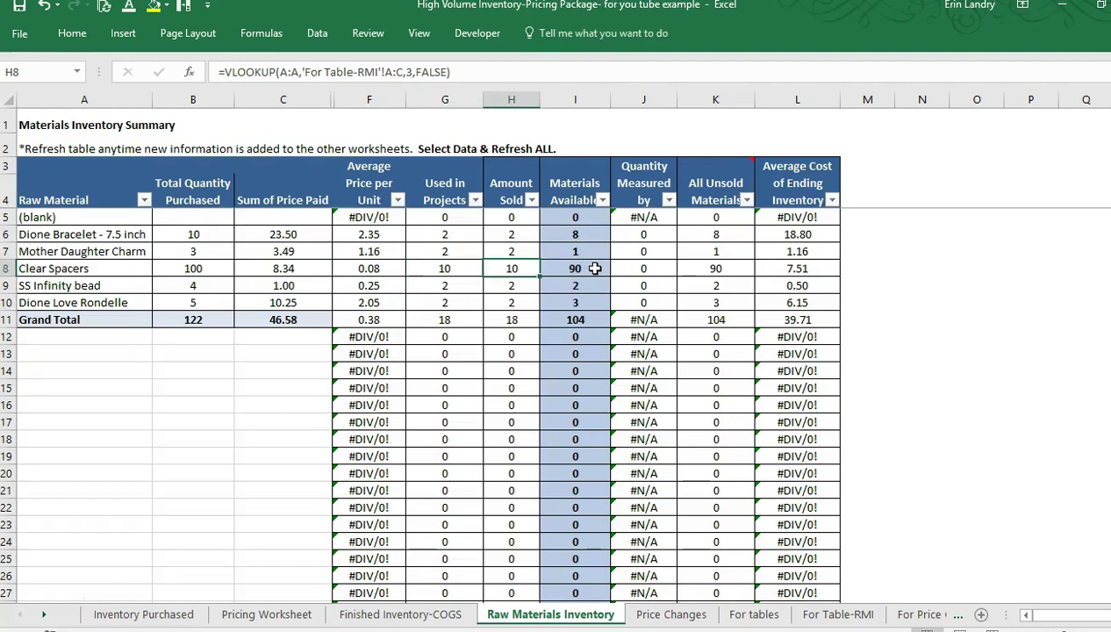
key("Right")
key("Right")
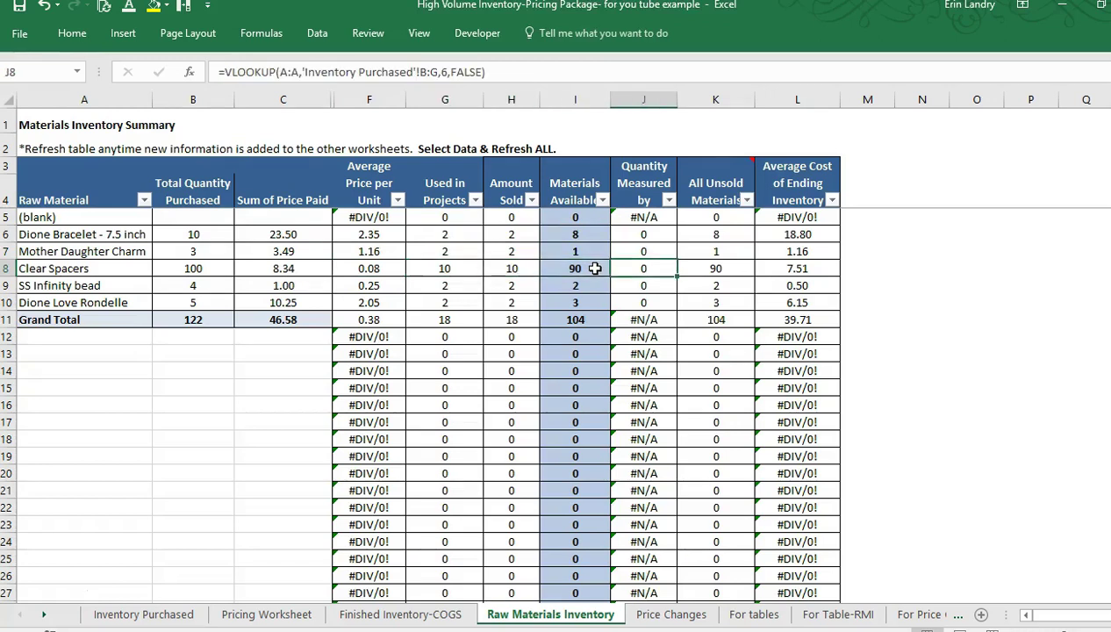
key("Right")
key("Right")
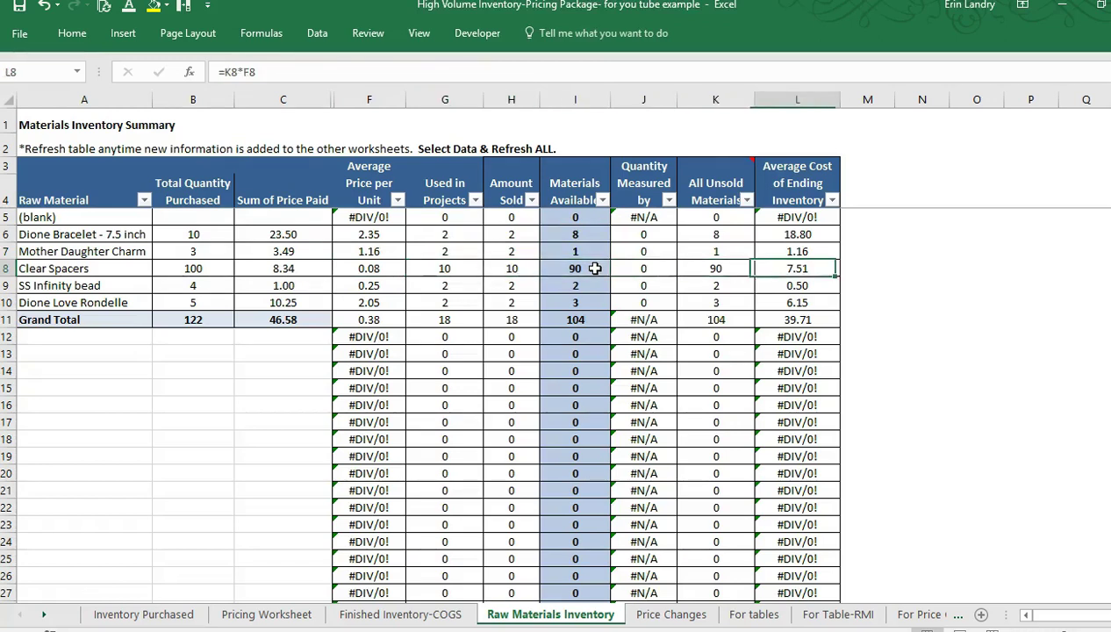
key("Left")
key("Left")
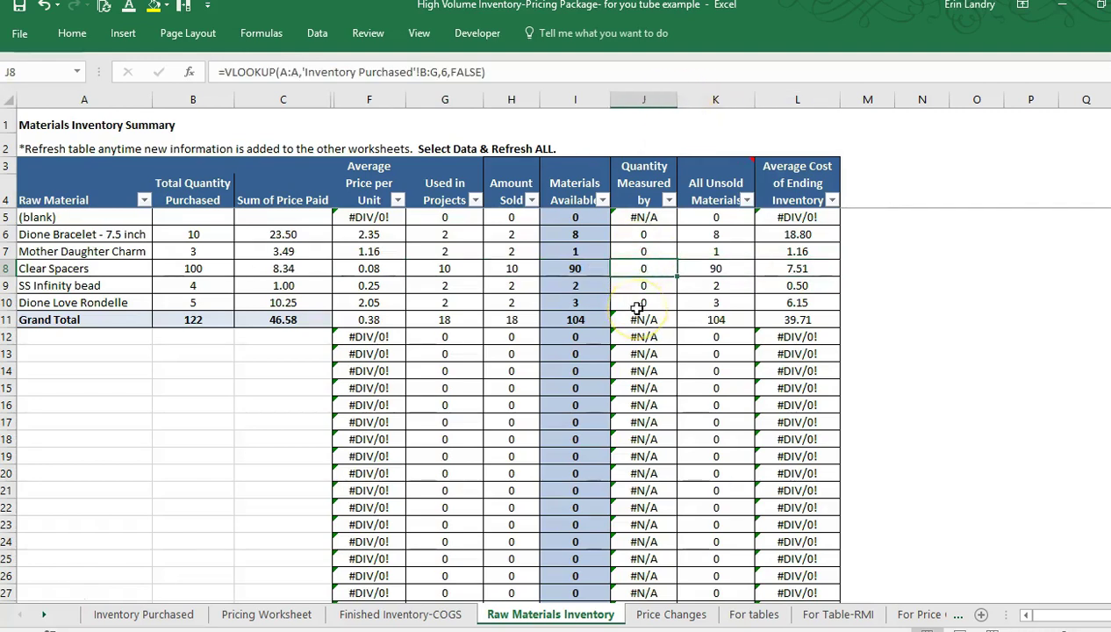
- Check how All Unsold Materials is calculated in K6 and K7, then go to Inventory Purchased
mouse_move(730, 205)
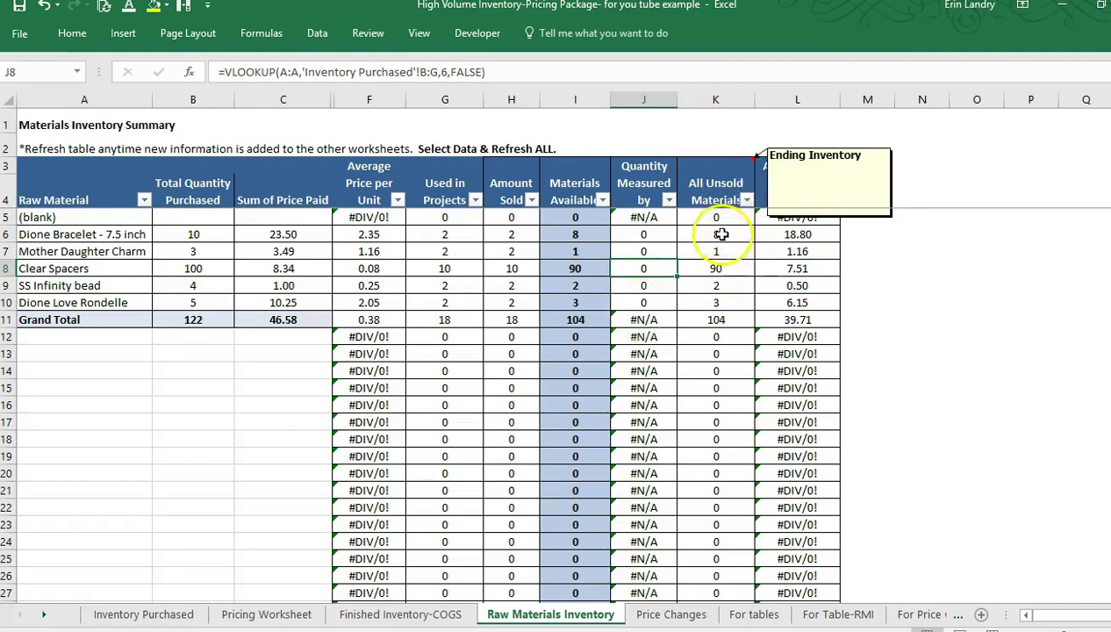
left_click(720, 233)
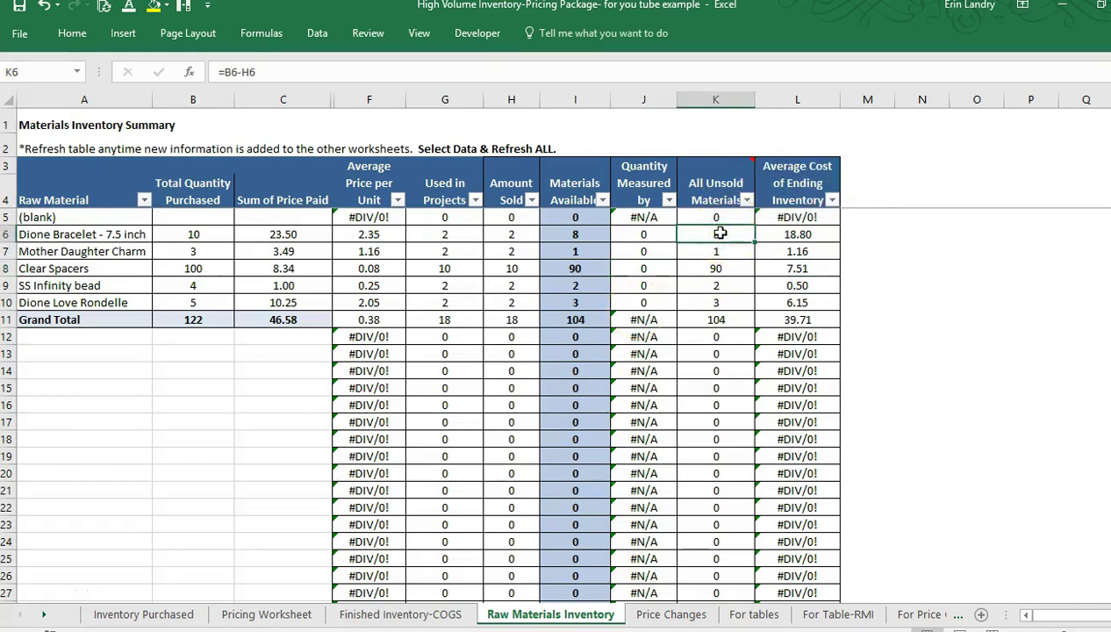
key("Left")
key("Left")
key("Left")
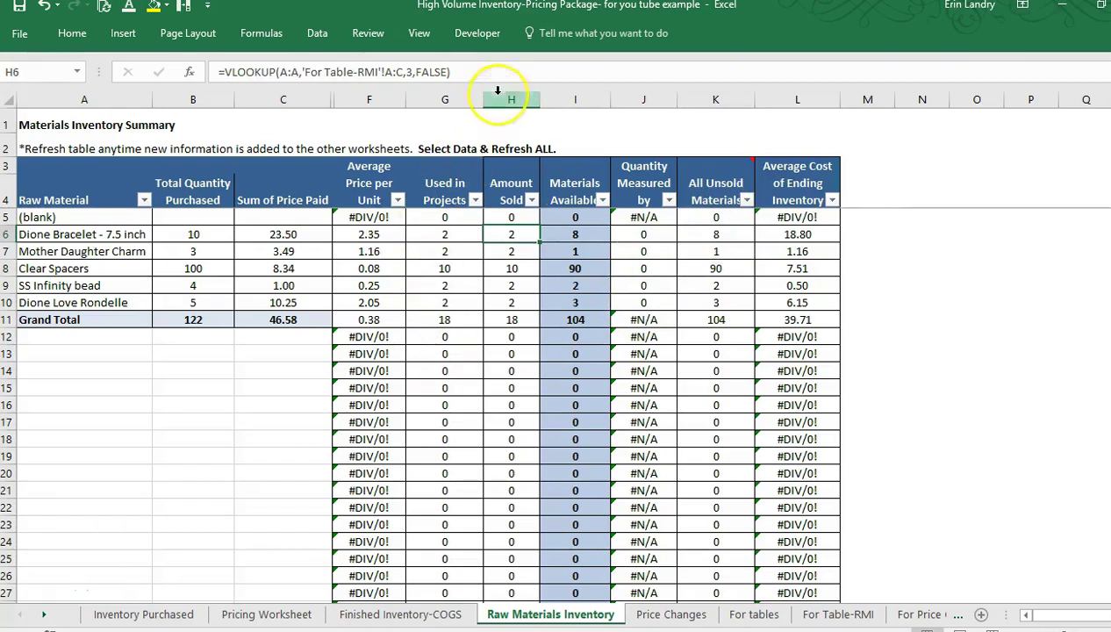
left_click(716, 253)
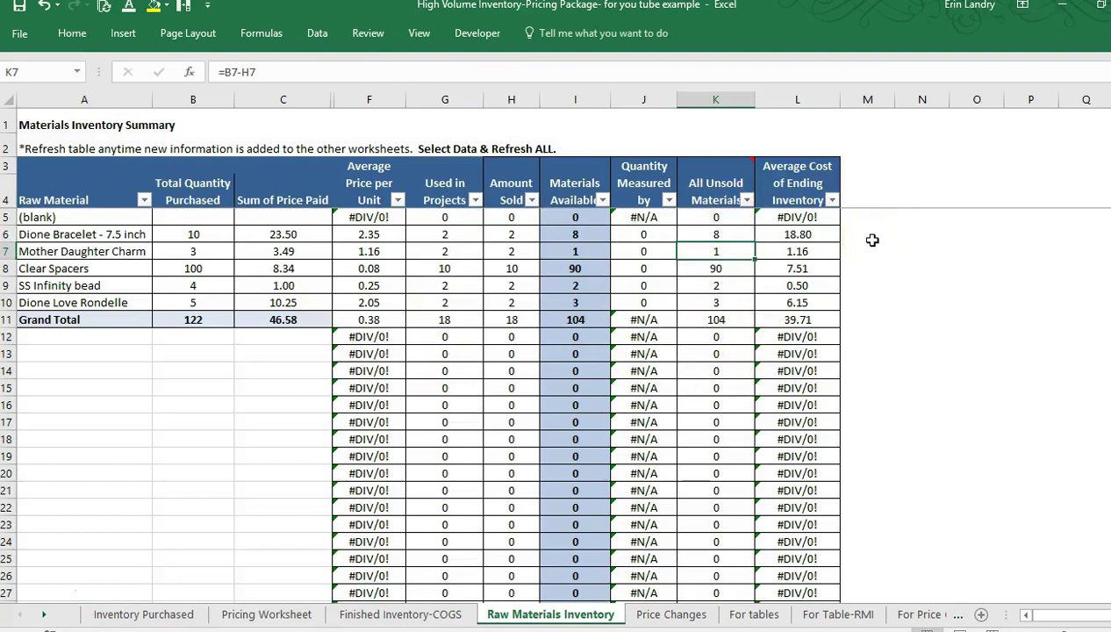
left_click(131, 614)
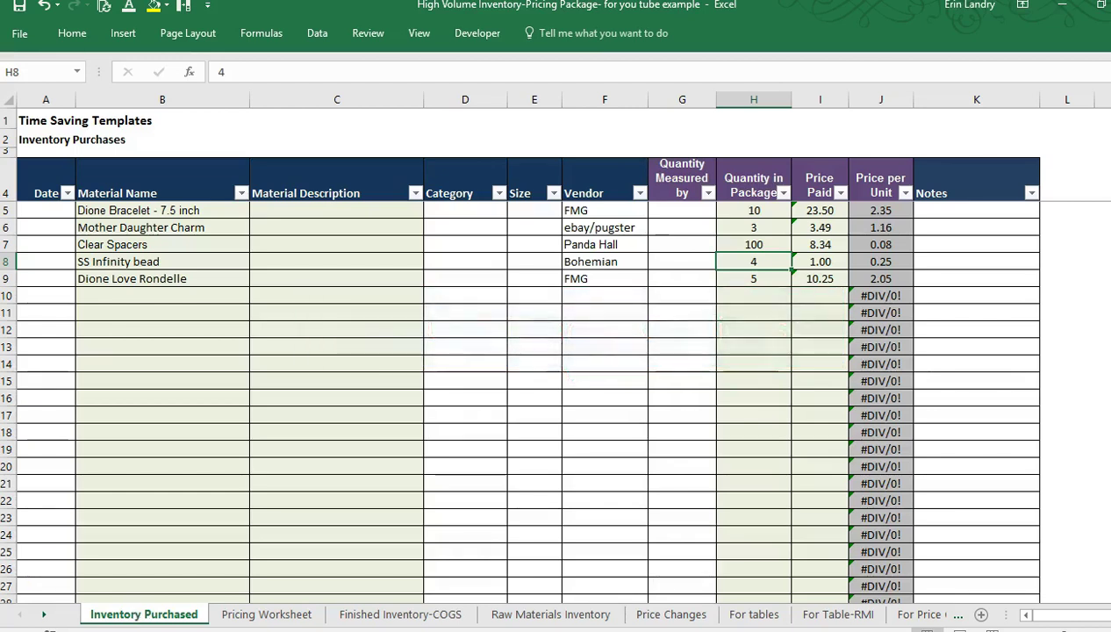
- List clip art example, clip art 2, clip art 3, font example 1 and font type 2 in B11:B15
left_click_drag(101, 211, 806, 281)
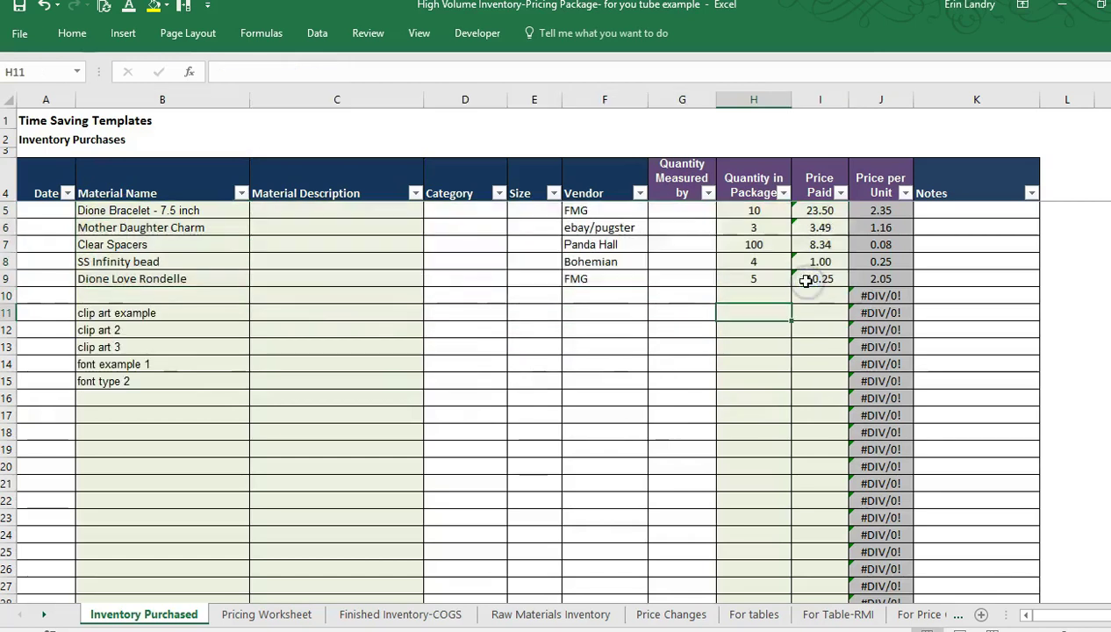
left_click(224, 312)
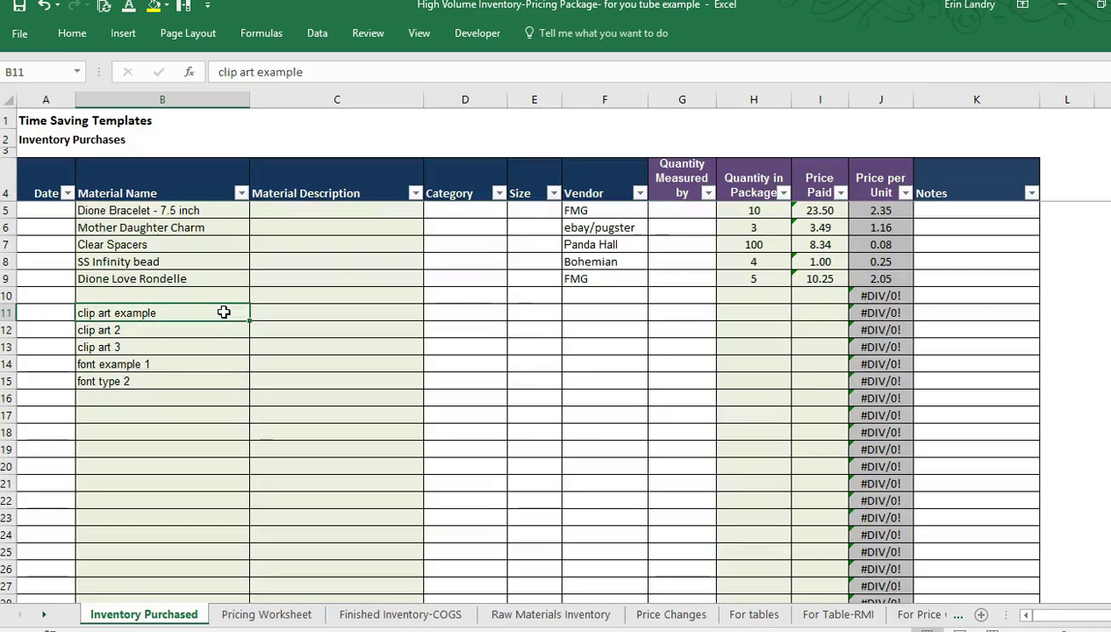
key("Down")
key("Down")
key("Down")
key("Down")
key("Right")
key("Right")
key("Right")
key("Right")
key("Right")
key("Right")
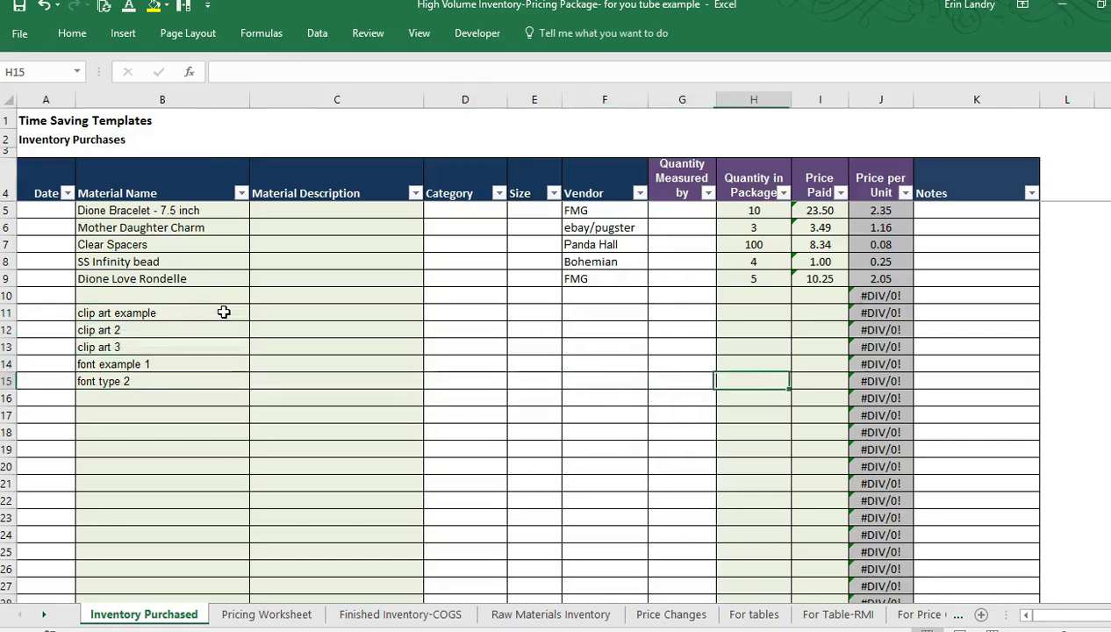
key("Up")
key("Up")
key("Up")
key("Up")
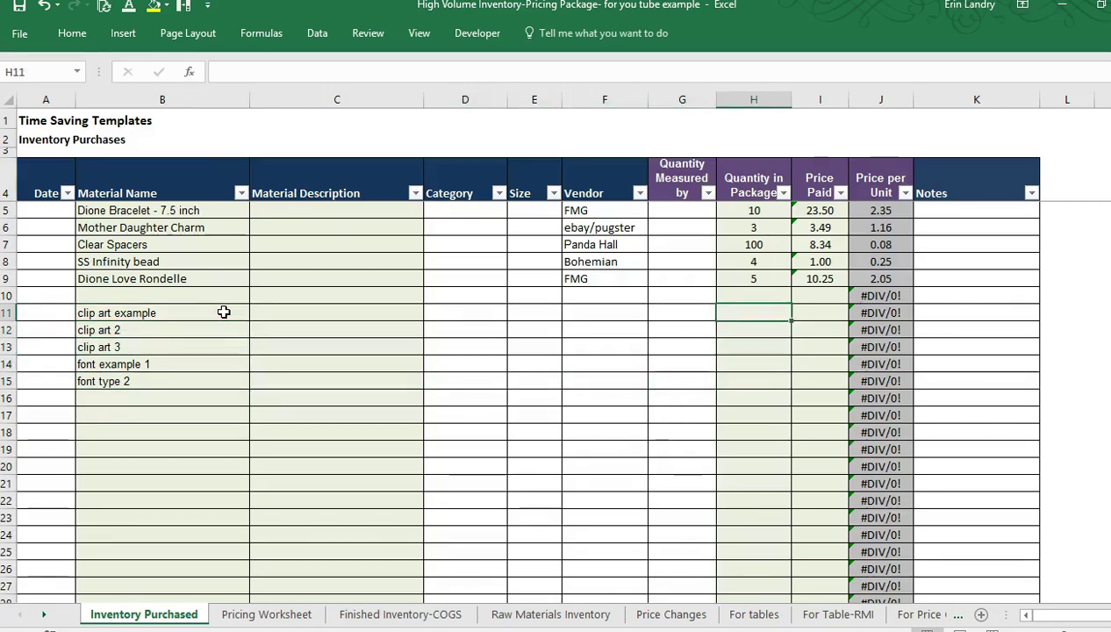
key("Left")
key("Left")
key("Right")
key("Right")
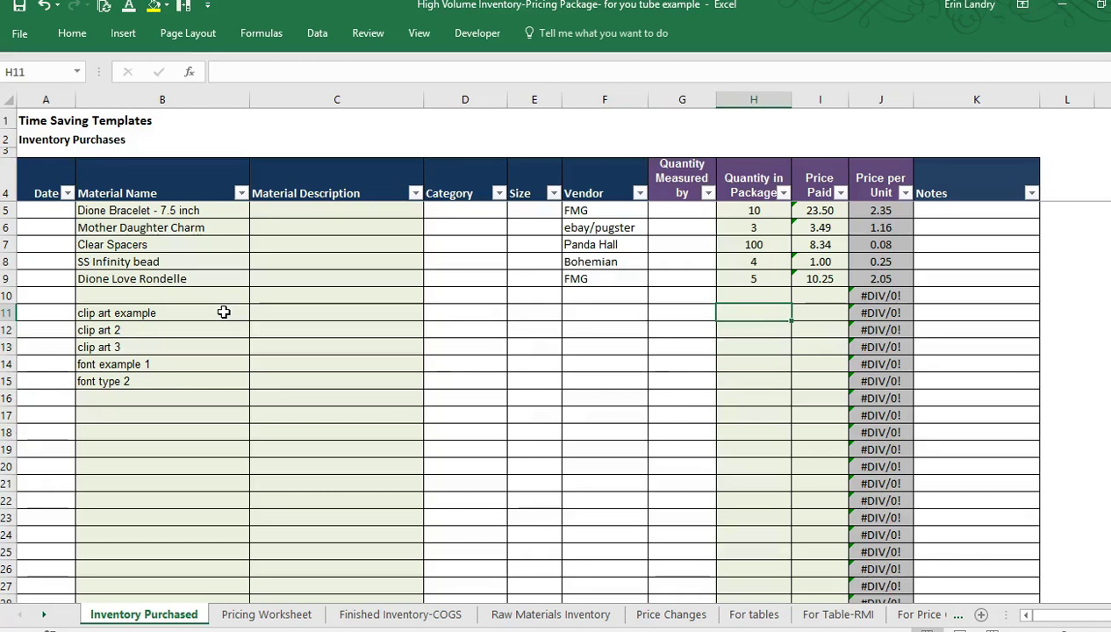
- Enter 500 as the clip art example package quantity and 50 as its price paid
key("F2")
type("500")
key("Return")
key("Up")
key("Right")
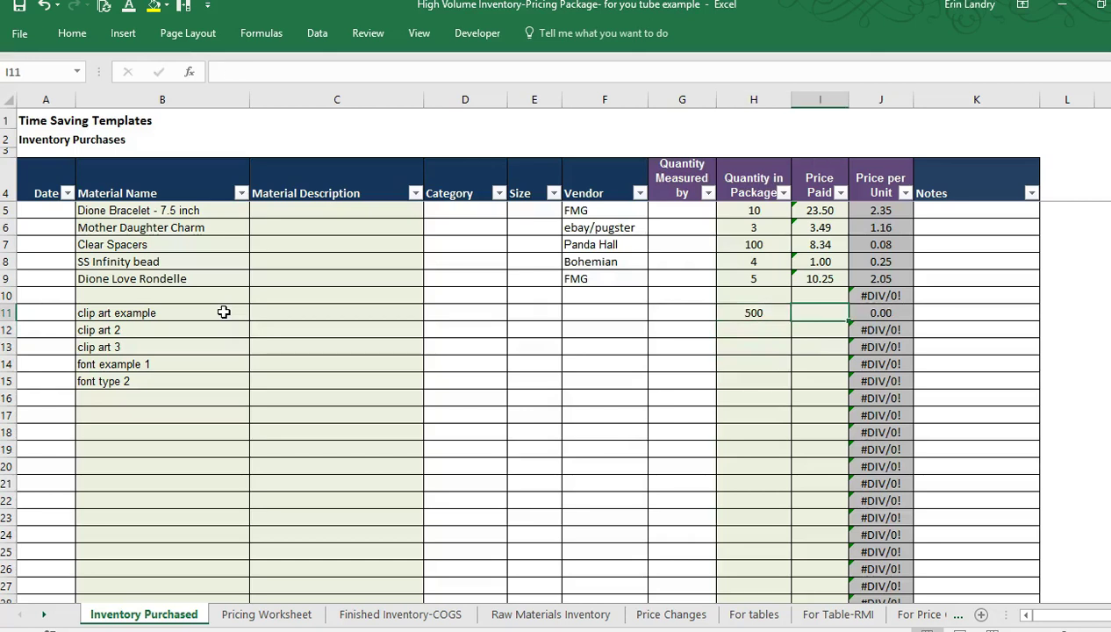
type("50")
key("Return")
key("Up")
key("Right")
- Give clip art 2 a package quantity of 1000 and a price paid of 120
key("Left")
key("Down")
key("Left")
type("1000")
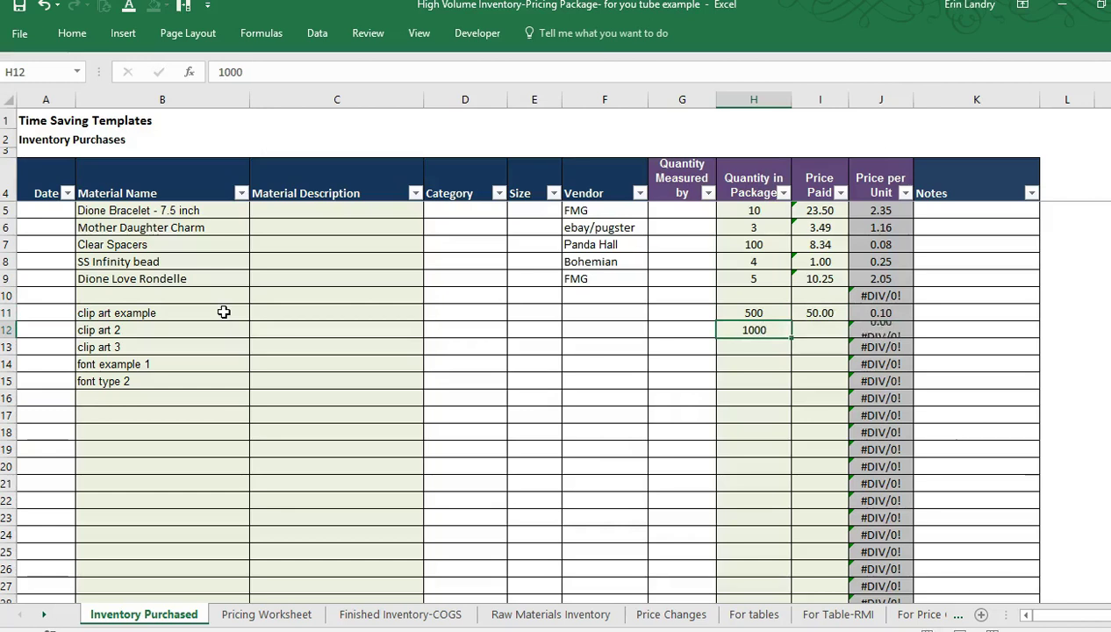
key("Right")
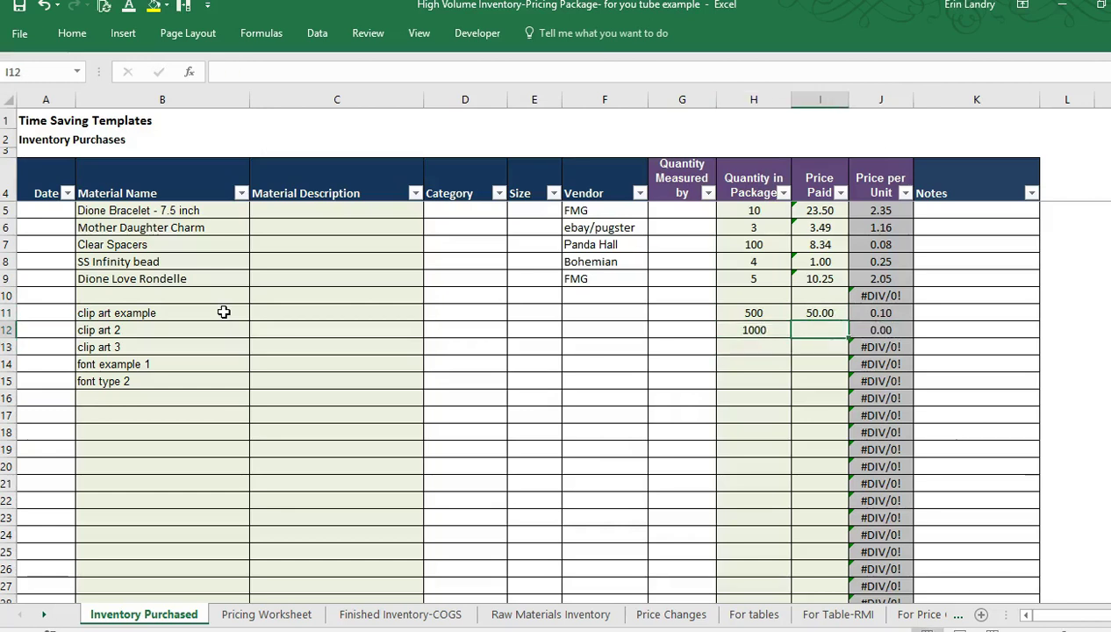
type("120")
key("ctrl+Return")
key("Up")
key("Left")
key("Down")
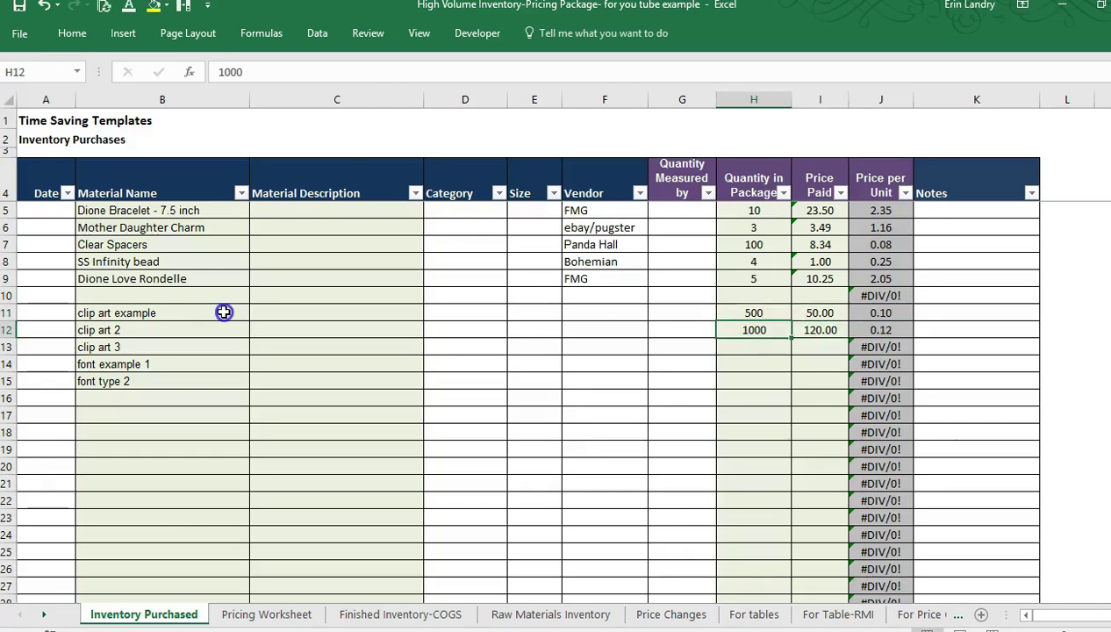
- Check clip art 2's price per unit formula and its 1000 quantity
key("Right")
key("Right")
key("Left")
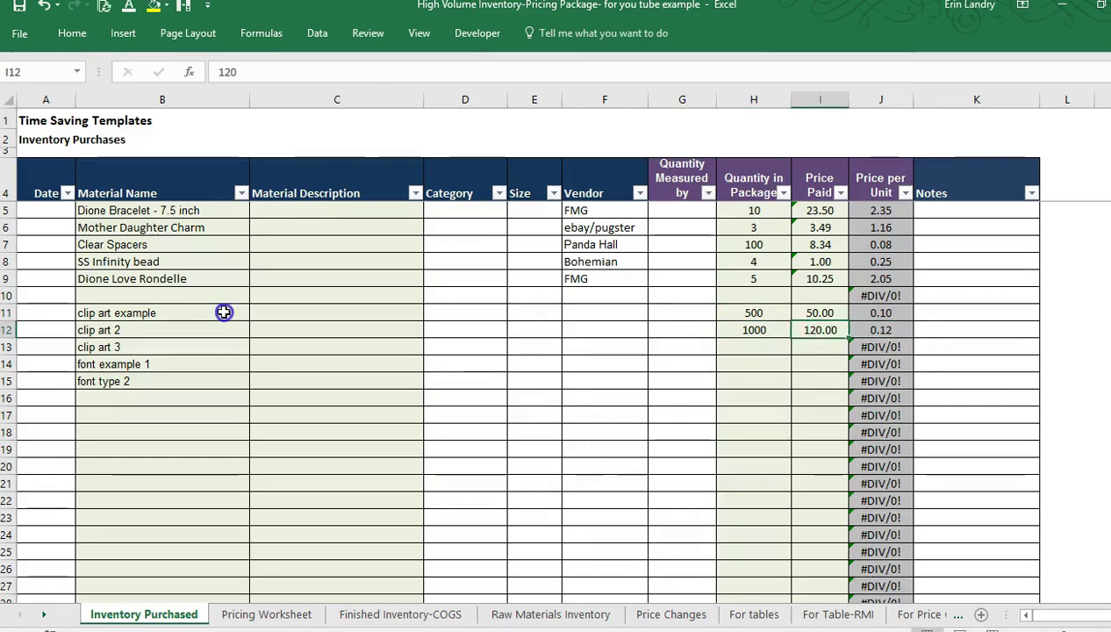
key("Left")
key("Down")
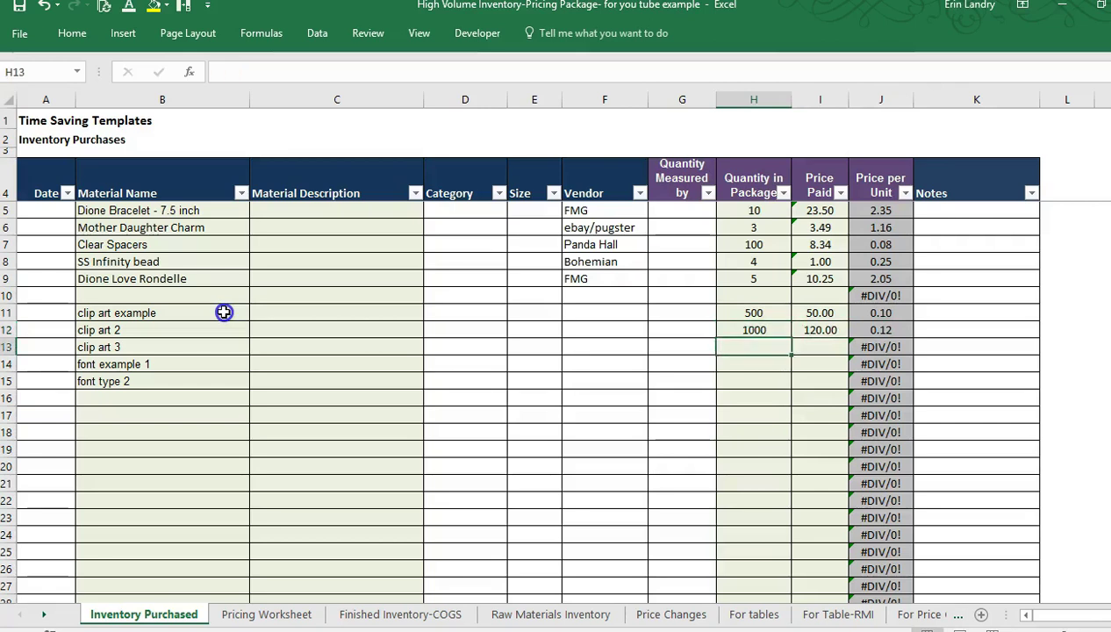
key("Up")
key("Down")
key("Down")
- Enter 40 as the font example 1 price paid
key("Left")
key("Left")
key("Left")
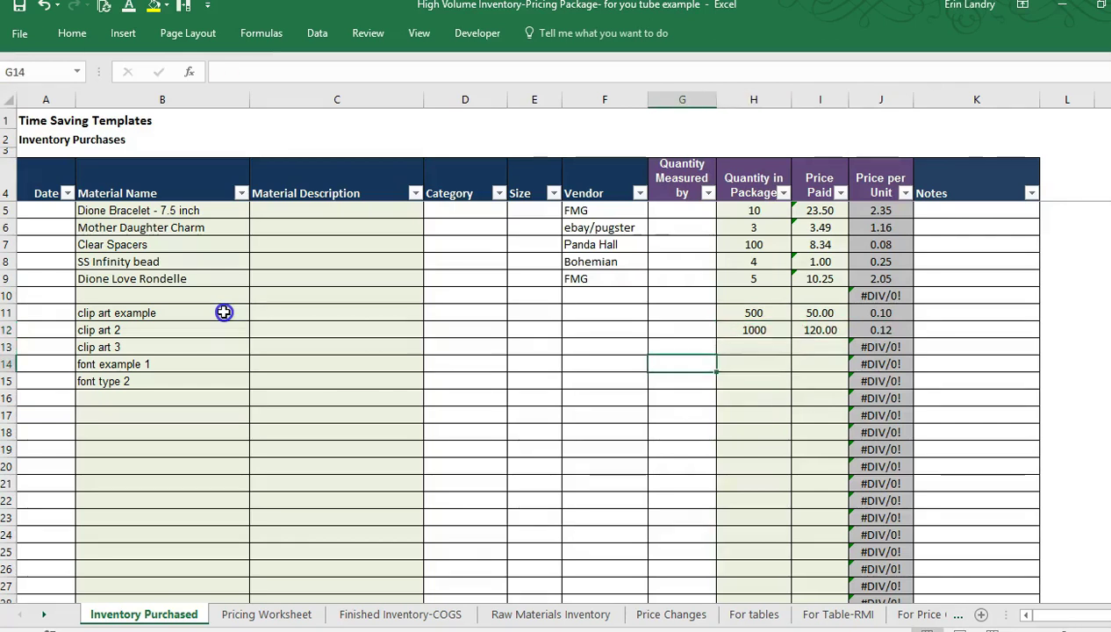
key("Left")
key("Left")
key("Right")
key("Right")
key("Right")
key("Right")
key("Right")
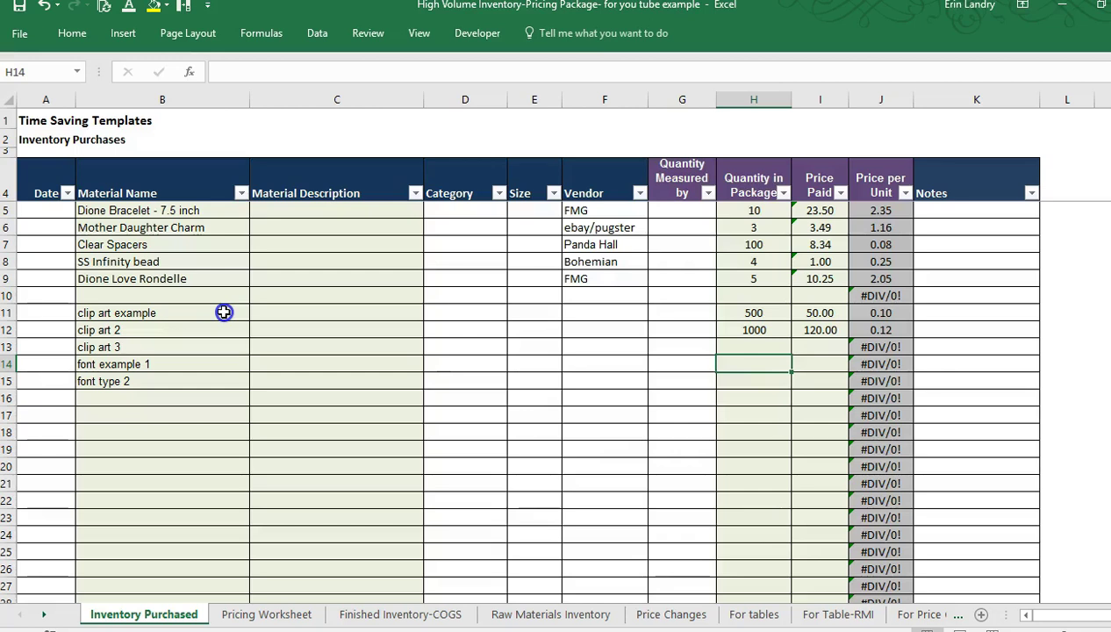
key("Left")
key("Right")
key("Right")
type("5")
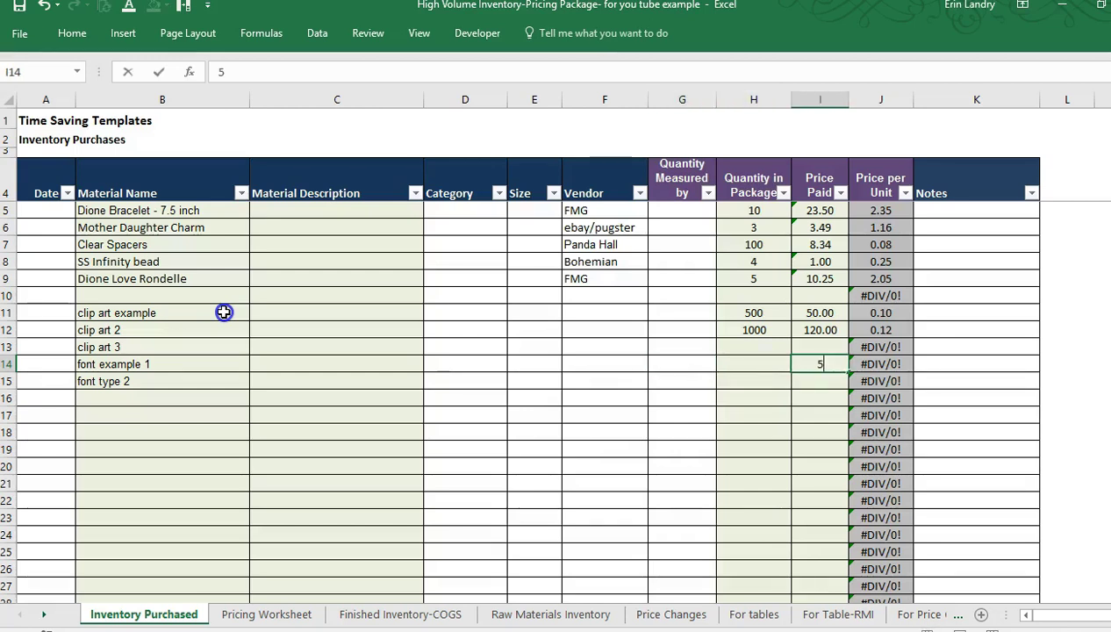
type("40")
key("Return")
key("Up")
key("Left")
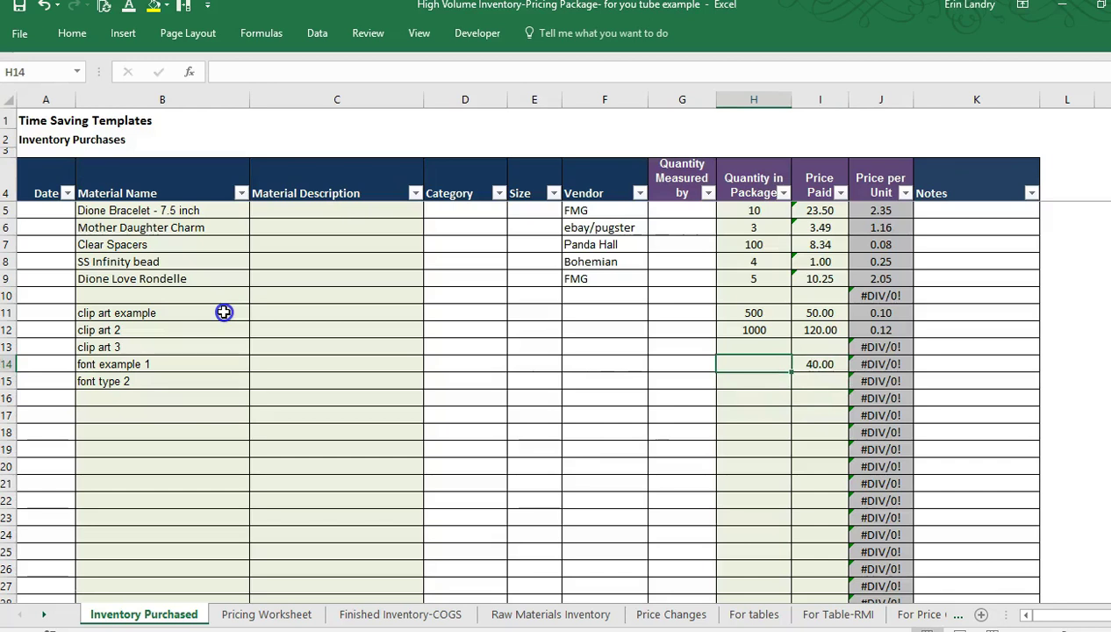
- Review the 500 and 1000 quantities, then enter 40 as the font type 2 price paid
left_click_drag(224, 313, 751, 295)
left_click(759, 313)
left_click(763, 330)
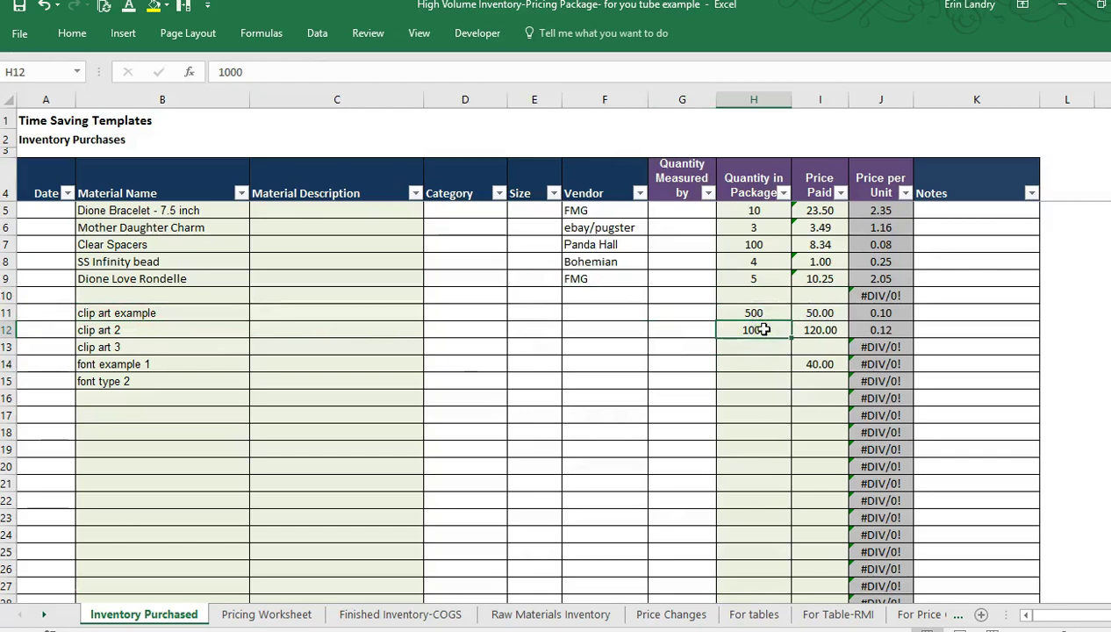
left_click(763, 313)
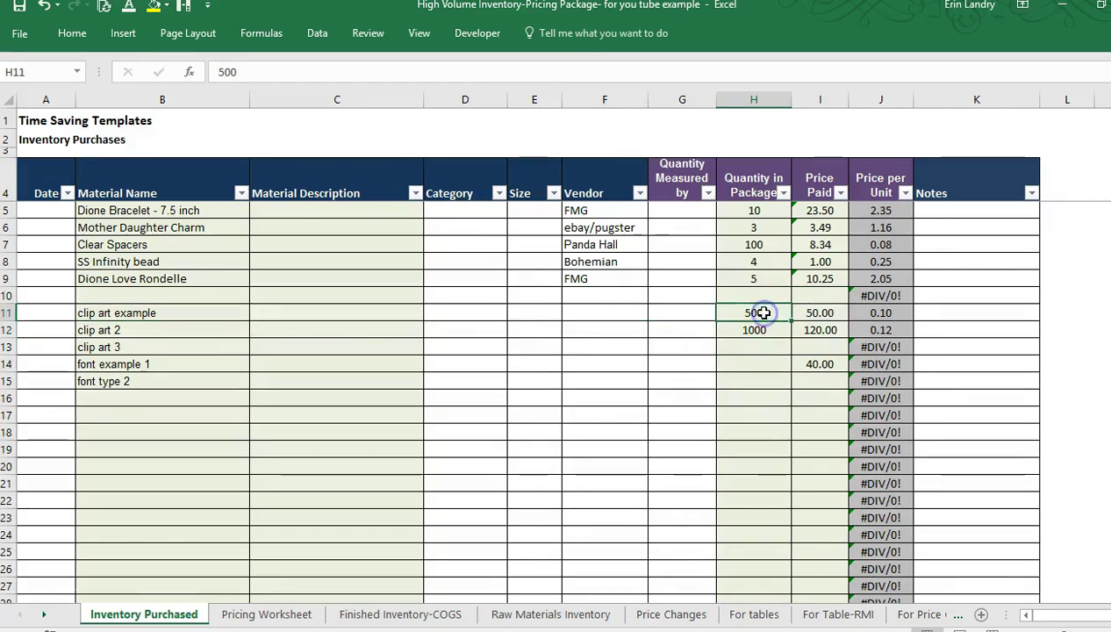
key("Down")
key("Down")
key("Down")
key("Down")
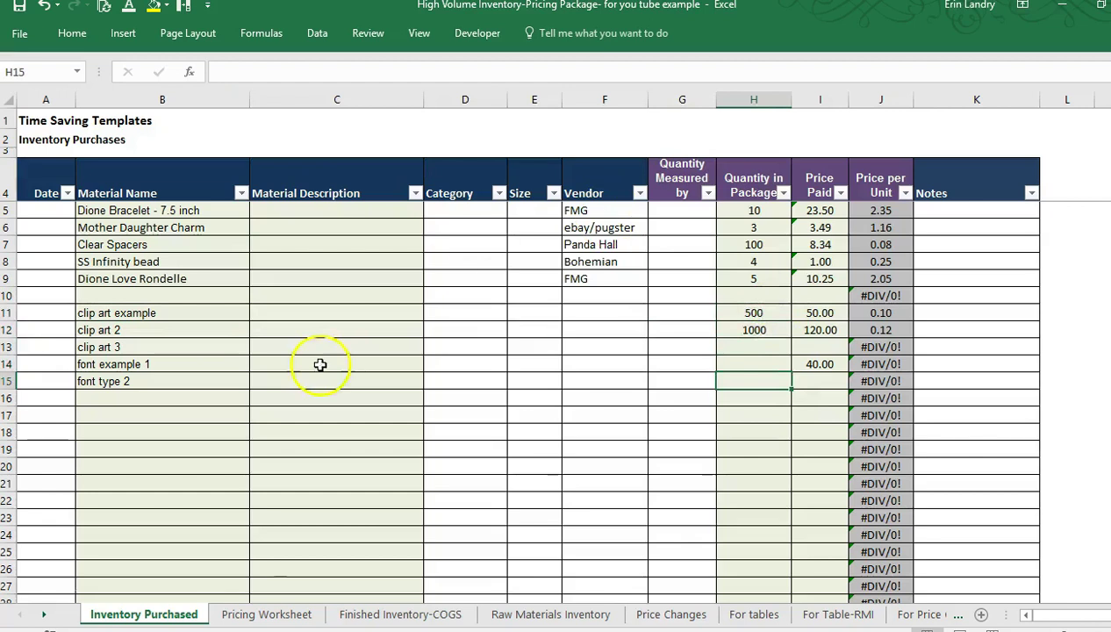
left_click(826, 378)
type("40")
key("ctrl+Return")
- On Pricing Worksheet, enter 'Graphic Art posters' in A26 and ID 7 in E26
left_click(303, 616)
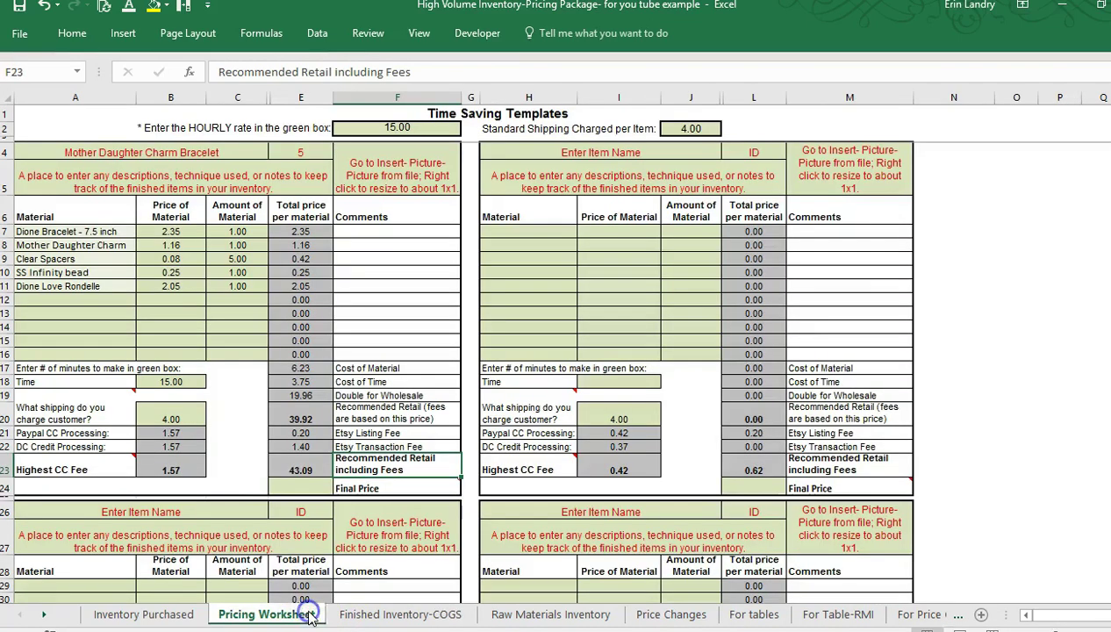
scroll(176, 351, "down", 3)
left_click(229, 362)
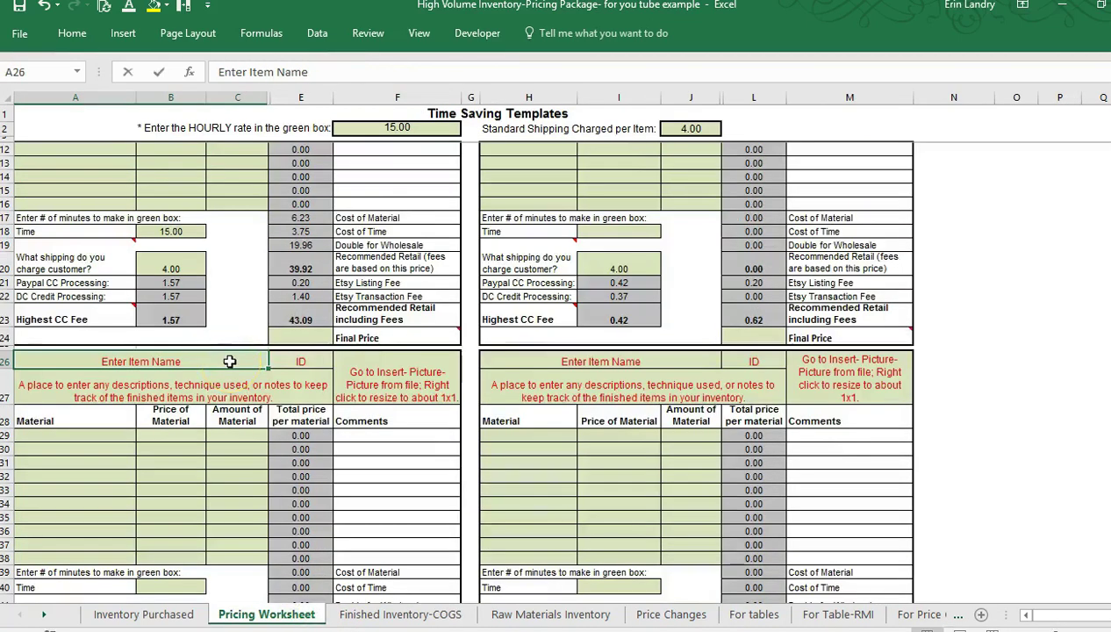
type("gR")
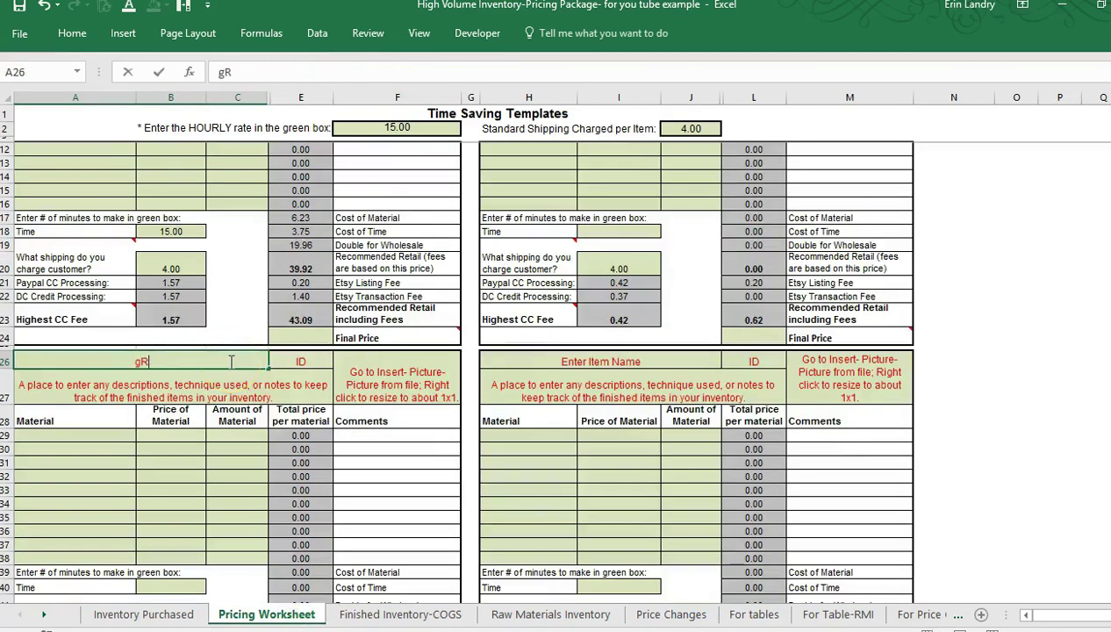
type("APHIC Art")
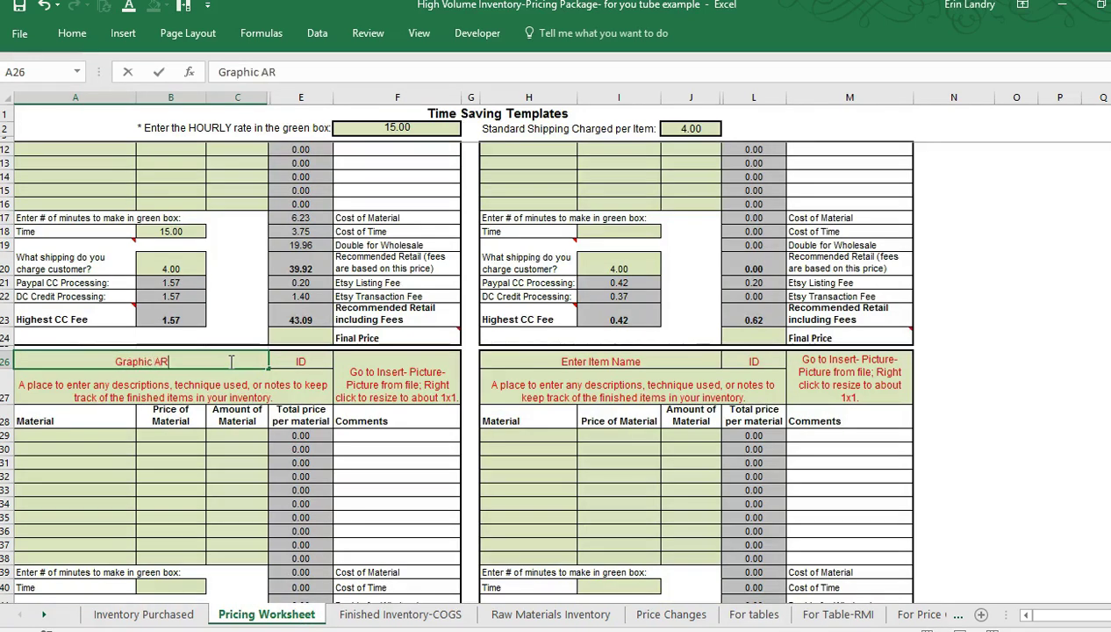
type(" posters")
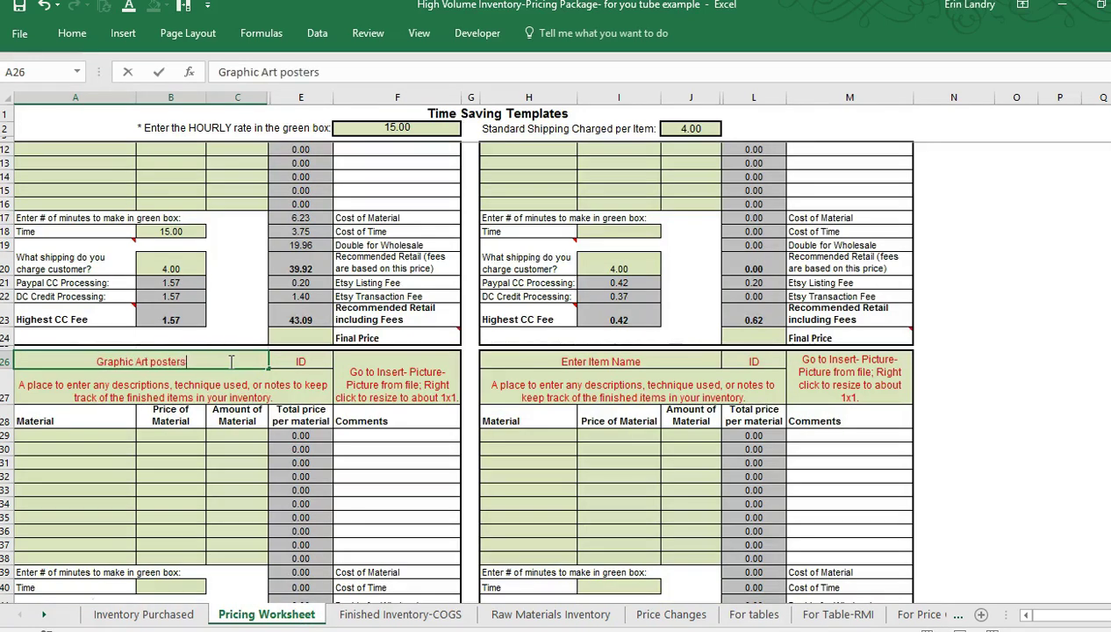
key("Tab")
type("7")
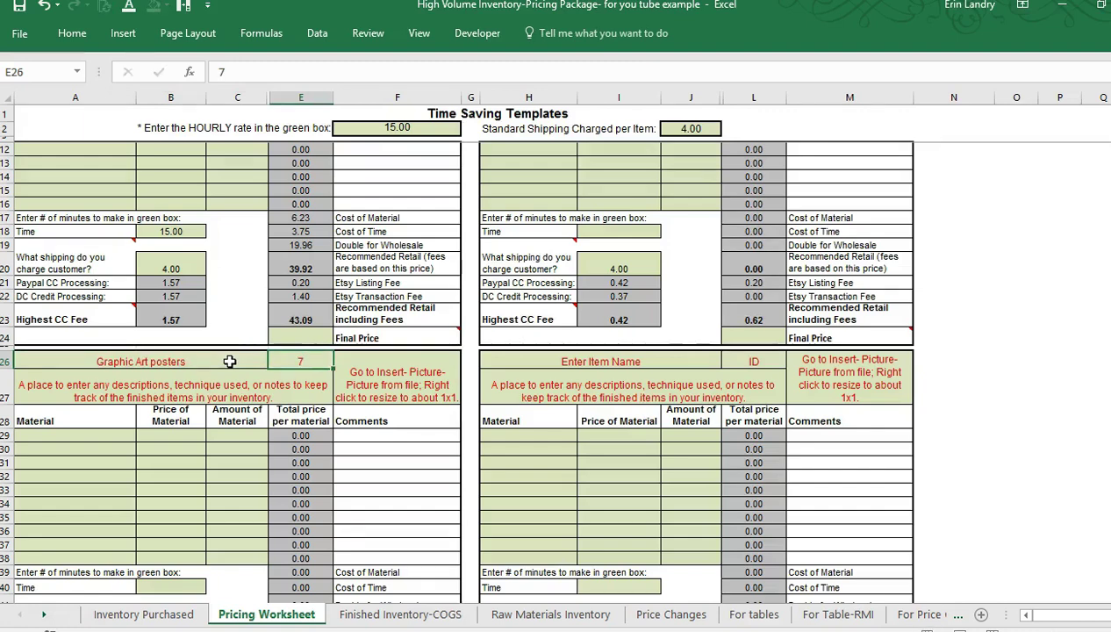
key("Down")
key("Down")
key("Left")
key("Left")
key("Left")
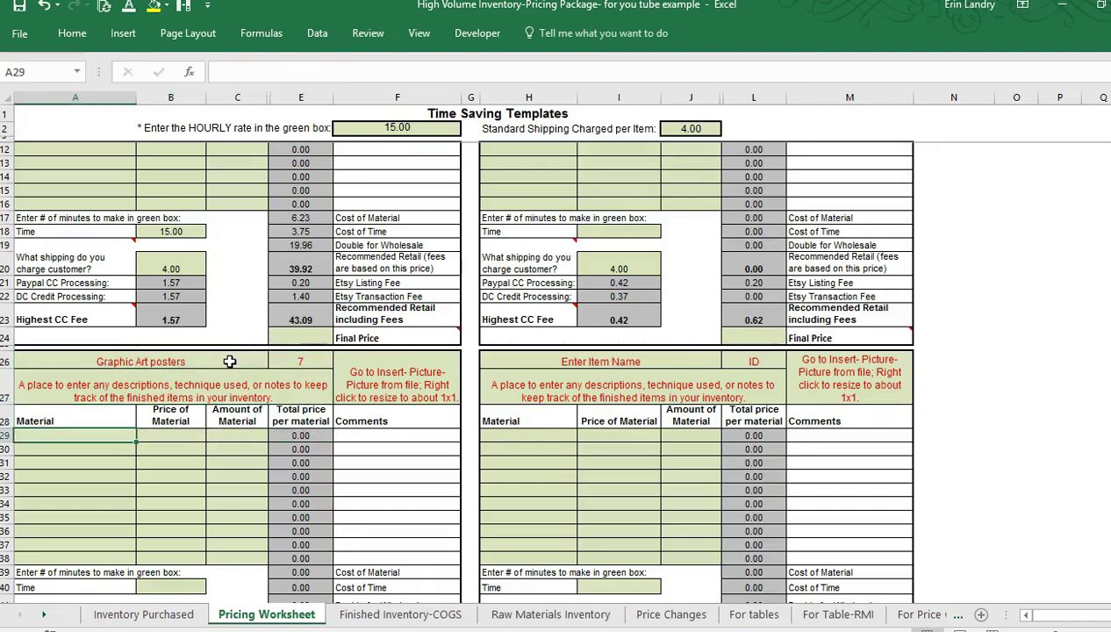
- Enter clip art example as the first Graphic Art posters material in A29
left_click(193, 617)
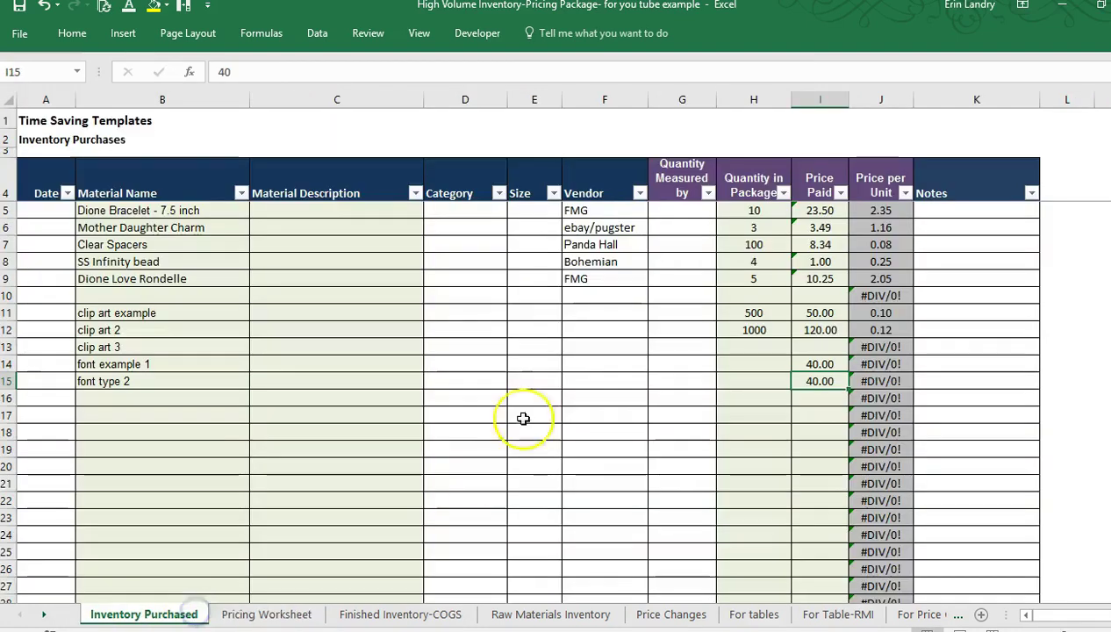
left_click(211, 310)
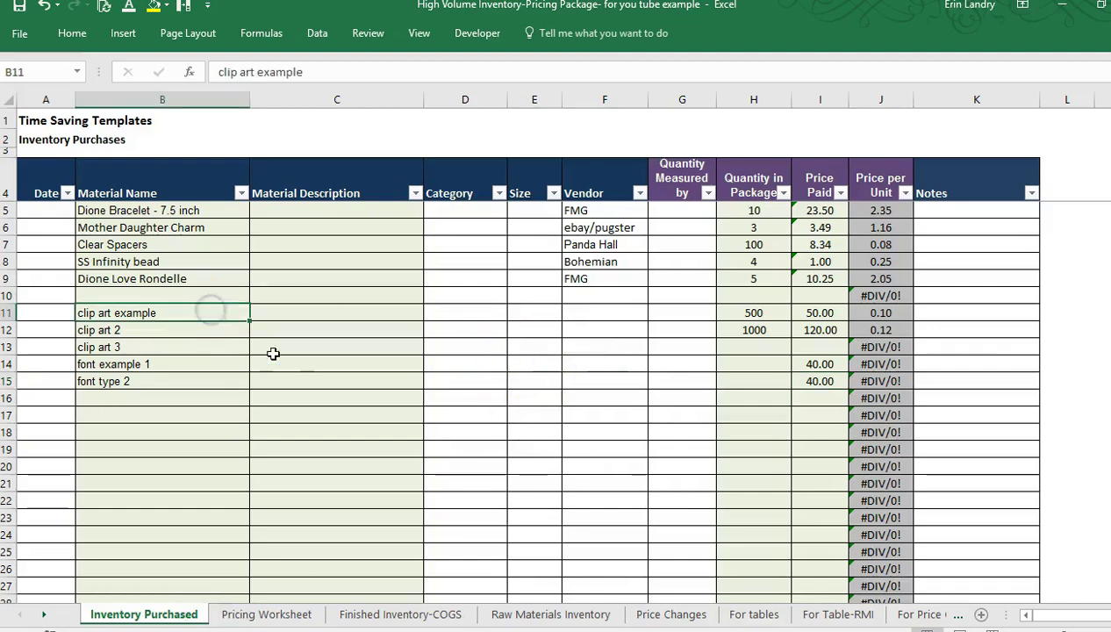
left_click(278, 615)
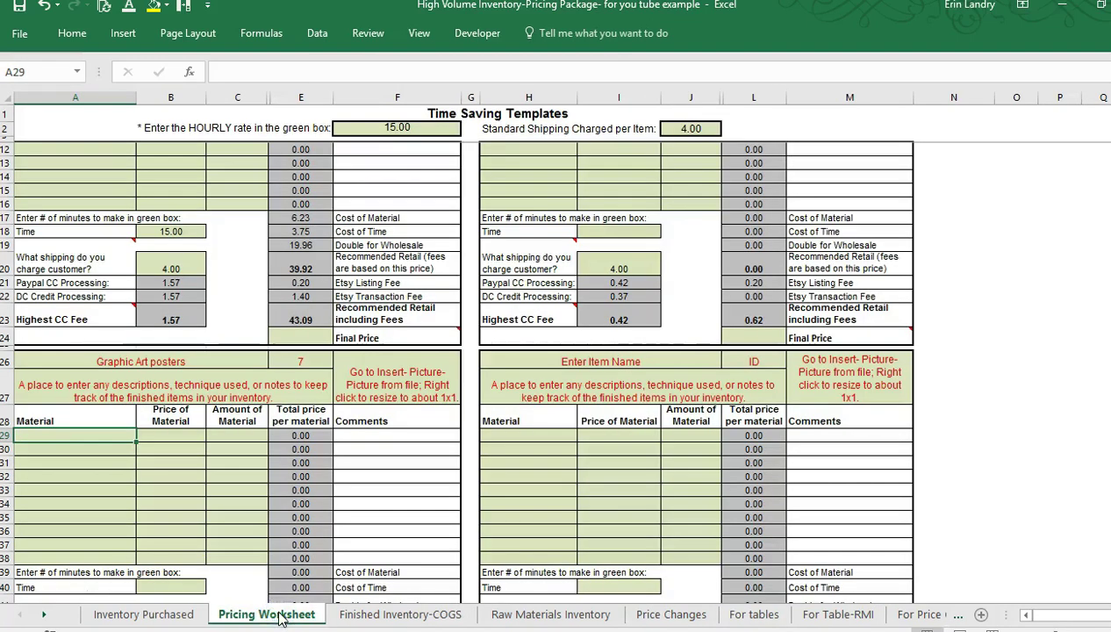
type("clip art e")
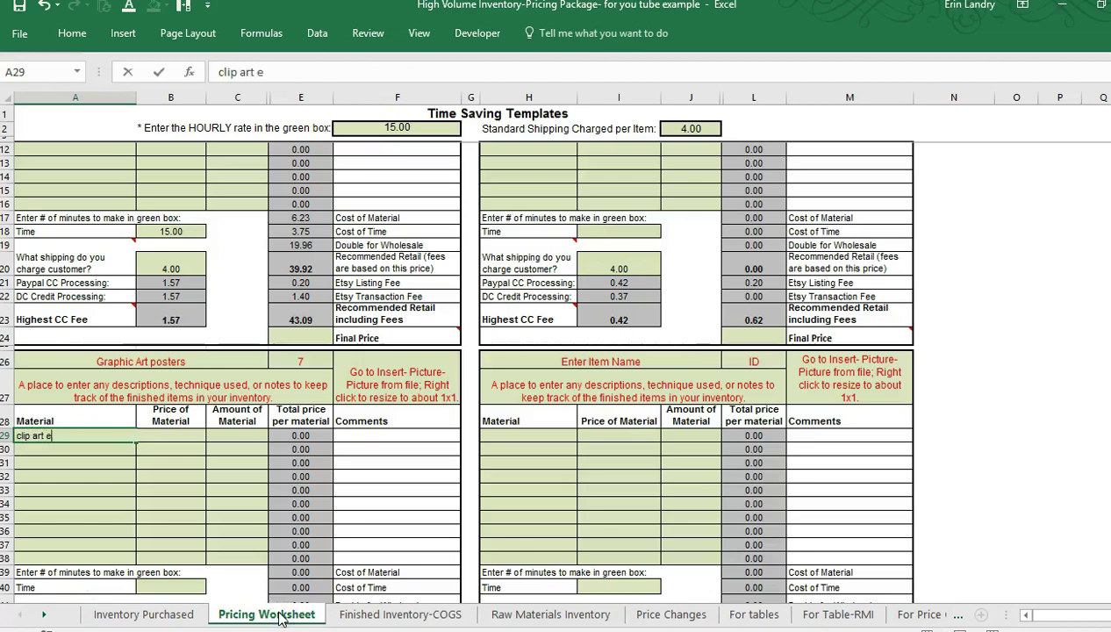
type("xample")
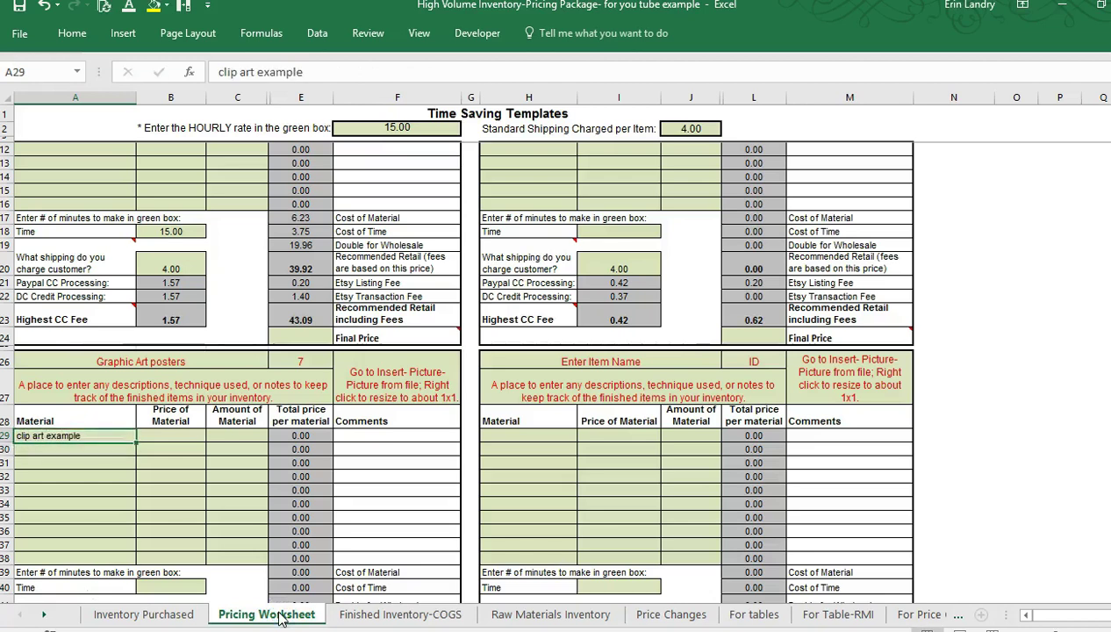
key("Tab")
- Copy the B10 price VLOOKUP into B29 for clip art example
left_click(281, 614)
left_click(152, 178)
key("Up")
key("Up")
key("Up")
key("Up")
key("ctrl+c")
left_click(152, 178)
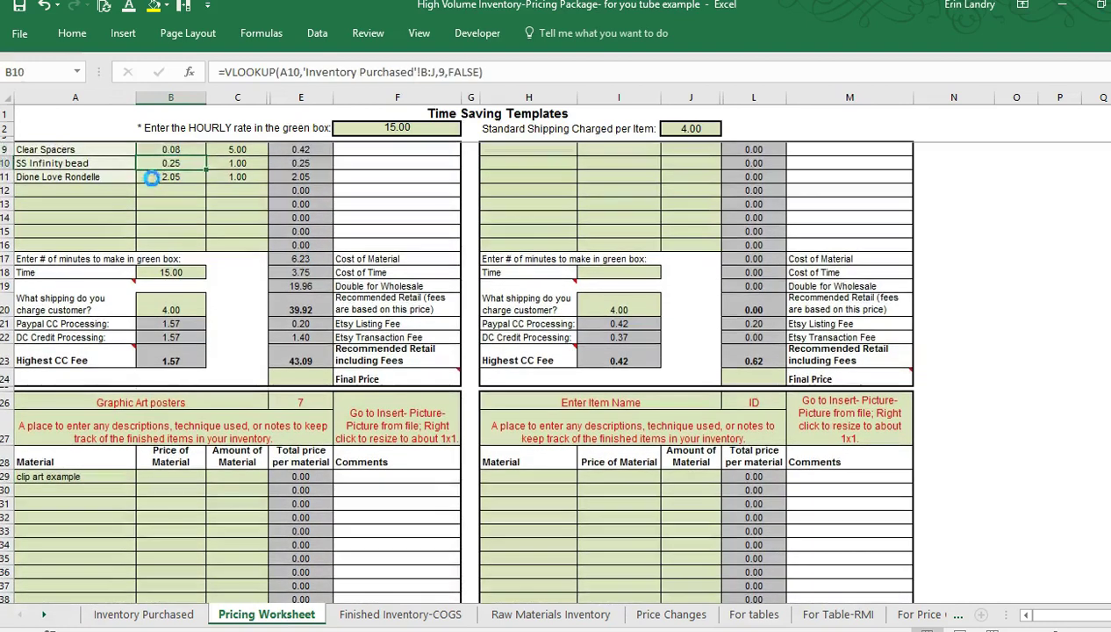
key("Down")
key("Down")
key("Down")
key("Down")
key("Down")
key("Down")
key("Down")
key("Down")
key("Down")
key("Down")
key("Down")
key("Down")
key("Down")
key("Down")
key("Down")
key("Down")
key("Down")
key("Down")
key("ctrl+v")
key("Left")
key("Down")
key("Down")
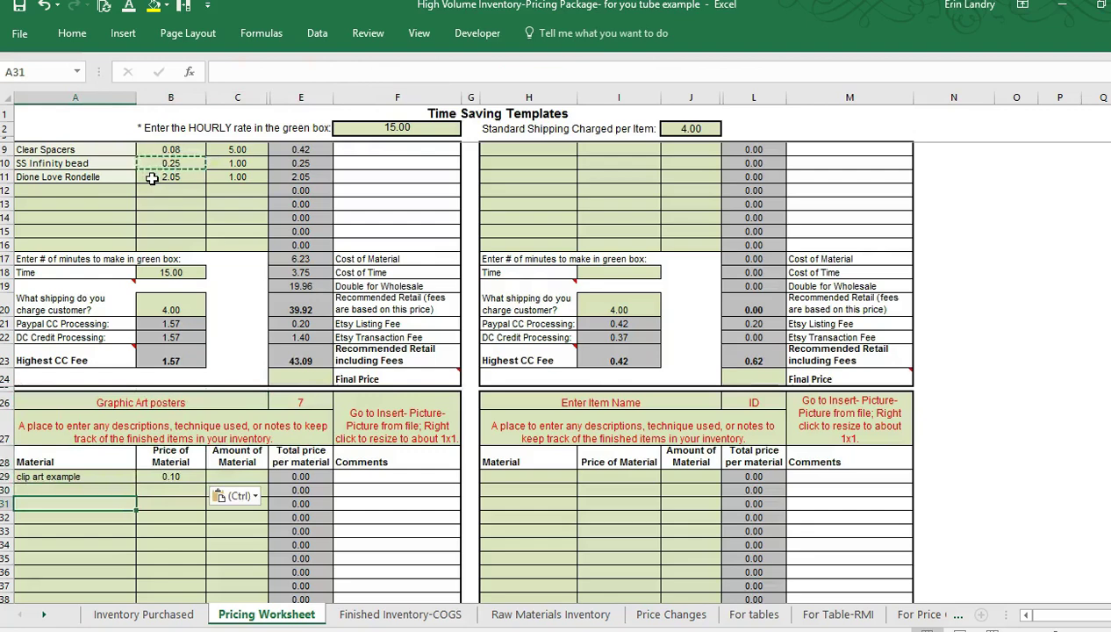
- Copy the font example 1 name from Inventory Purchased into A31
left_click(176, 616)
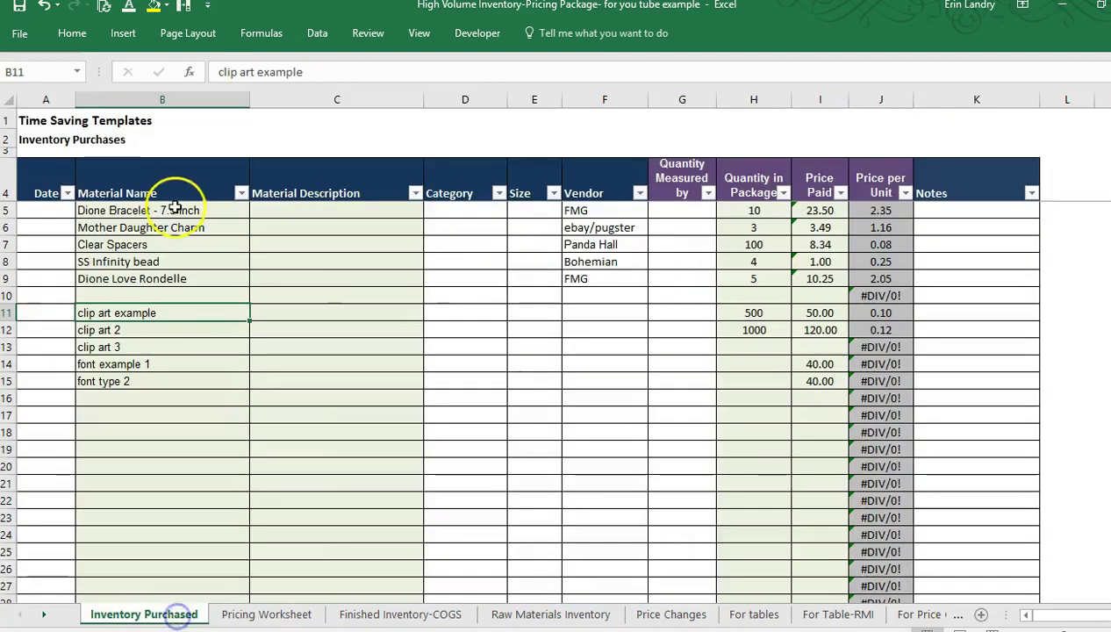
left_click(168, 345)
key("Down")
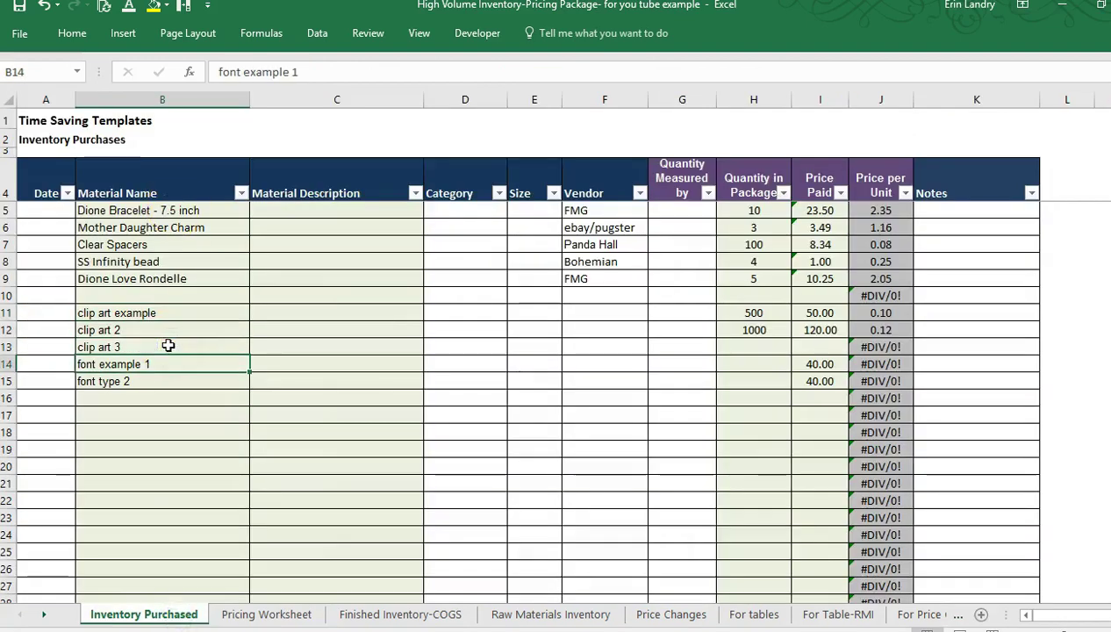
key("ctrl+c")
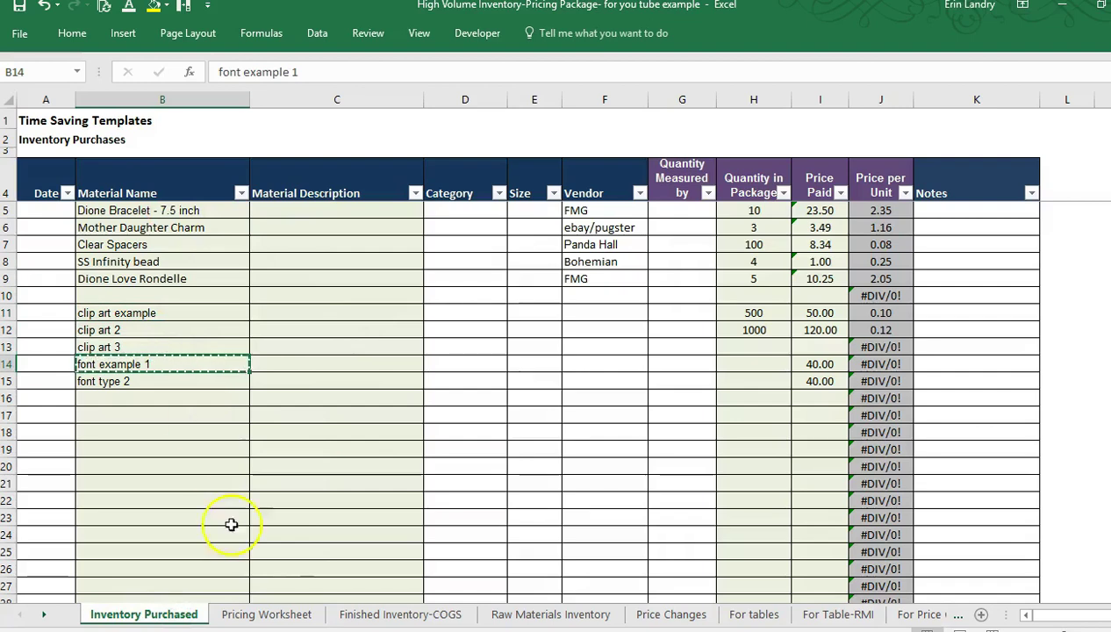
left_click(268, 615)
key("ctrl+v")
- Copy clip art example's price lookup down to B31 for font example 1
key("Right")
key("Up")
key("Up")
key("ctrl+c")
key("Down")
key("Down")
key("ctrl+v")
key("Left")
key("Right")
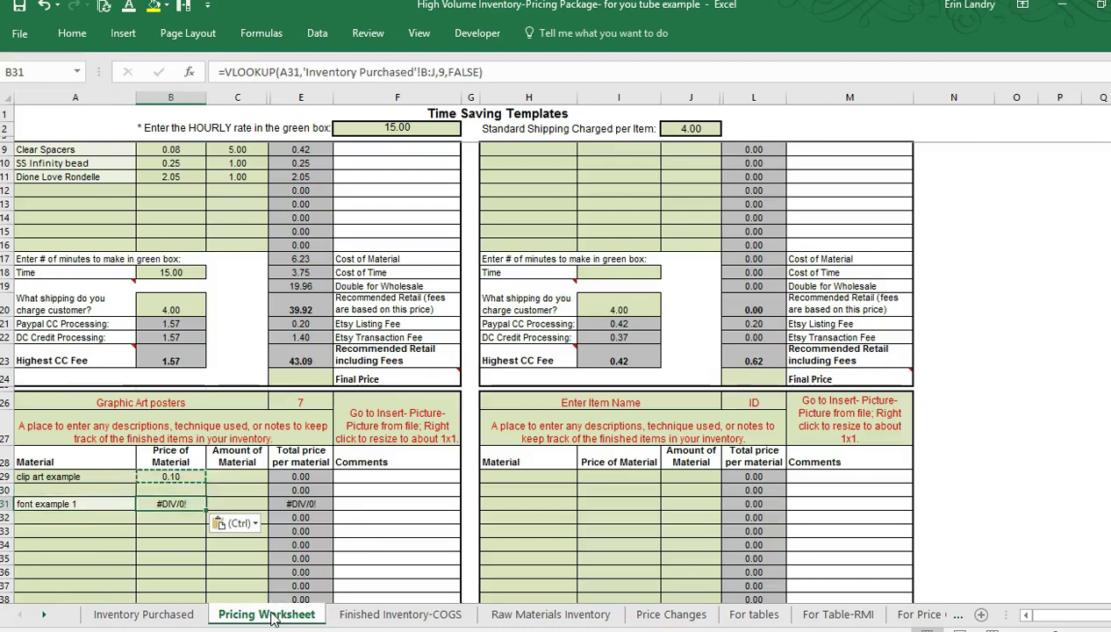
- Check font example 1's price paid, per-unit formula and missing package quantity in Inventory Purchased row 14
left_click(158, 616)
left_click(826, 362)
key("Right")
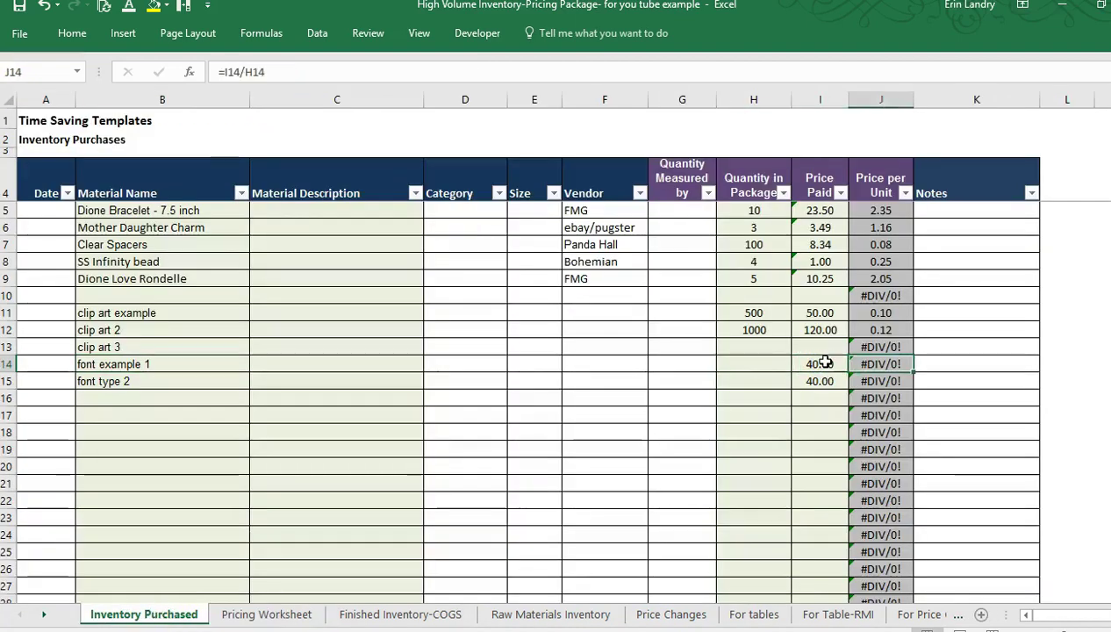
key("Left")
key("Left")
key("Right")
key("Right")
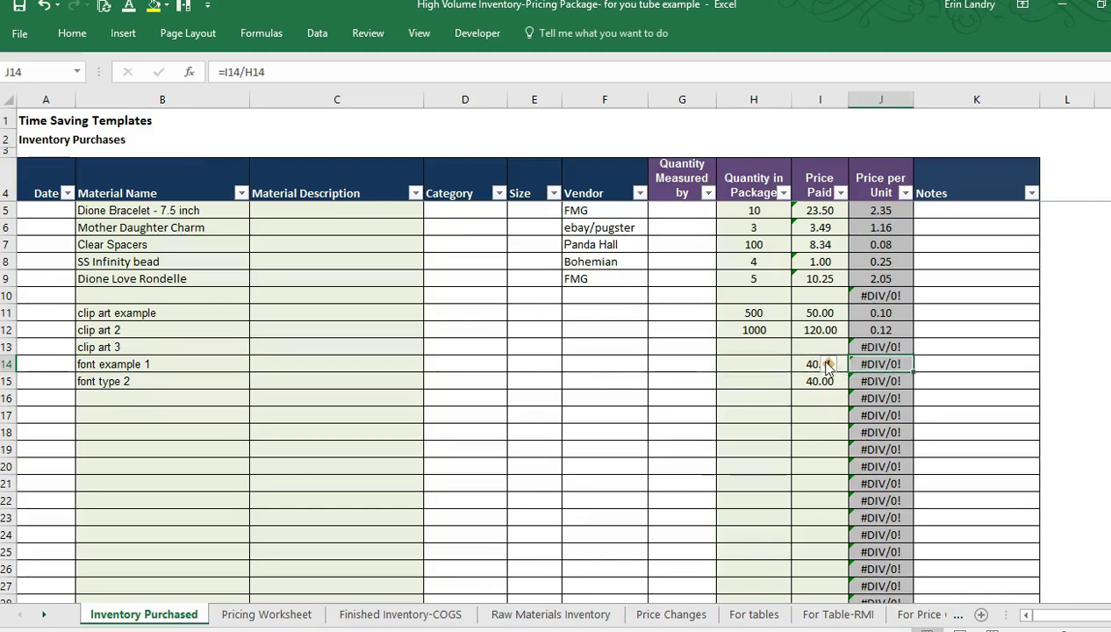
- Clear font example 1's broken #DIV/0! price formula in B31 of the Pricing Worksheet
left_click(266, 615)
key("Down")
key("Up")
key("Delete")
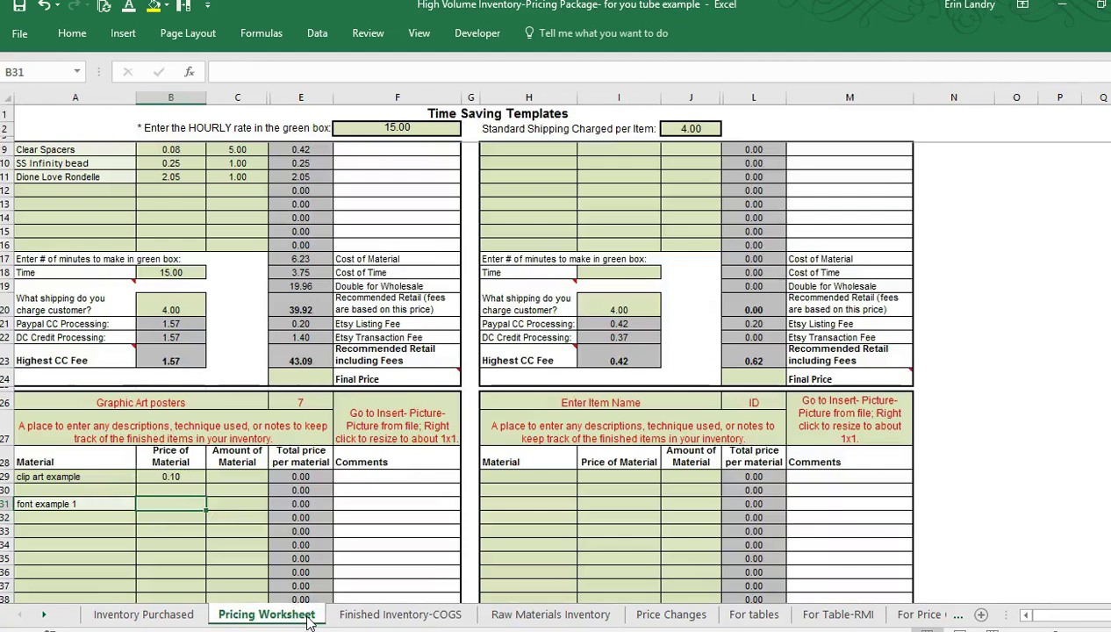
key("Left")
key("Down")
key("Down")
key("Down")
key("Down")
key("Down")
key("Down")
key("Down")
key("Down")
key("Down")
key("Down")
key("Down")
key("Down")
key("Down")
key("Down")
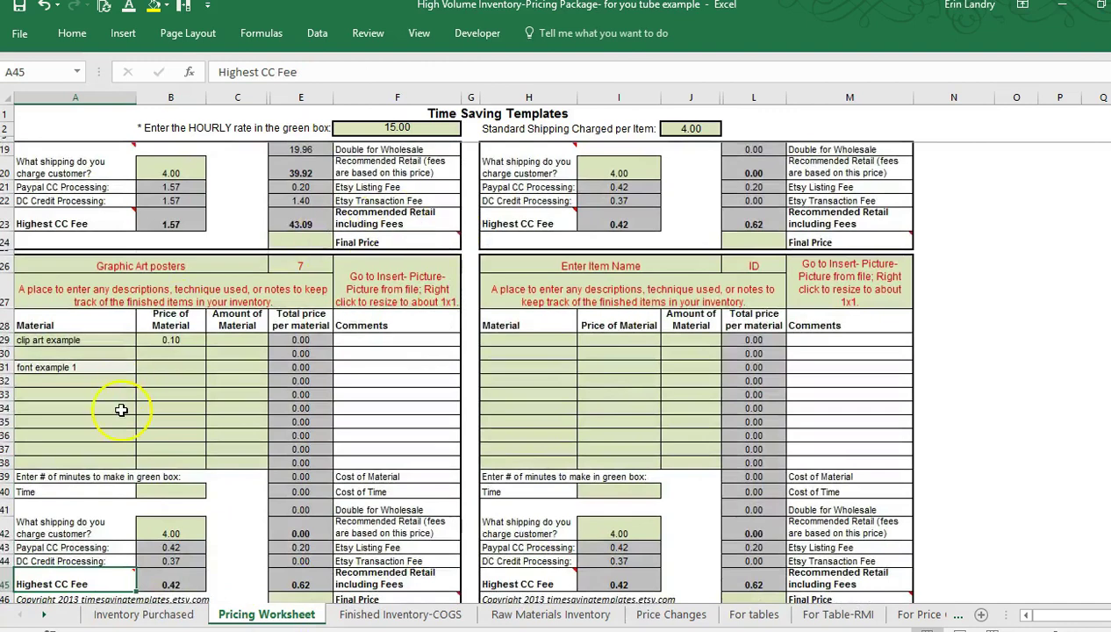
- Copy clip art 2 from Inventory Purchased B12 into Pricing Worksheet A30 as a poster material
left_click(166, 615)
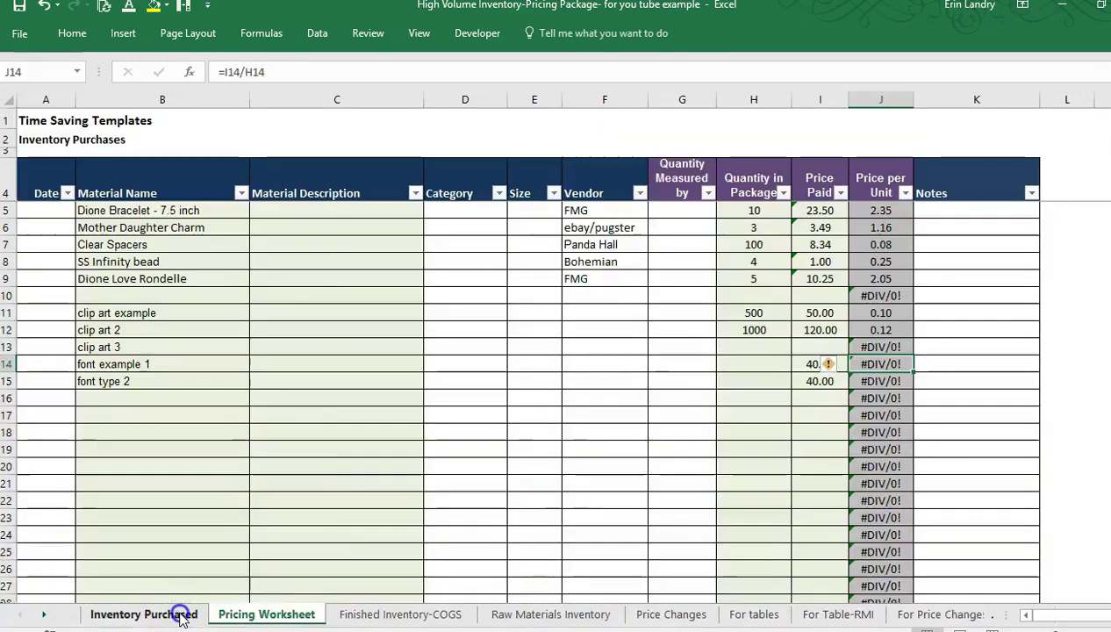
left_click(154, 333)
key("ctrl+c")
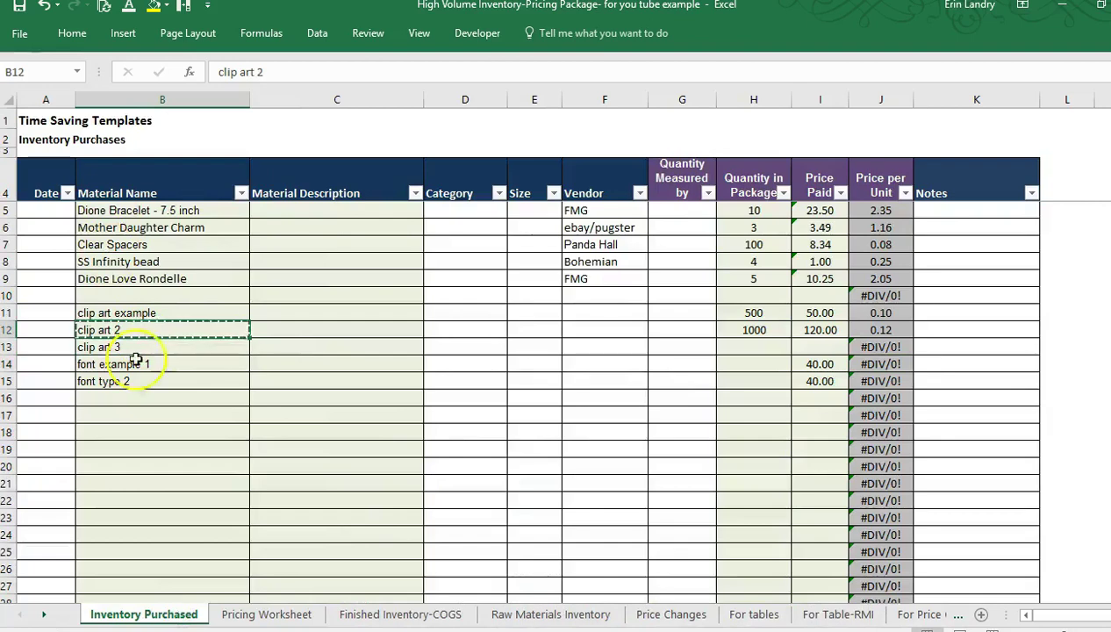
left_click(267, 615)
left_click(114, 355)
key("ctrl+v")
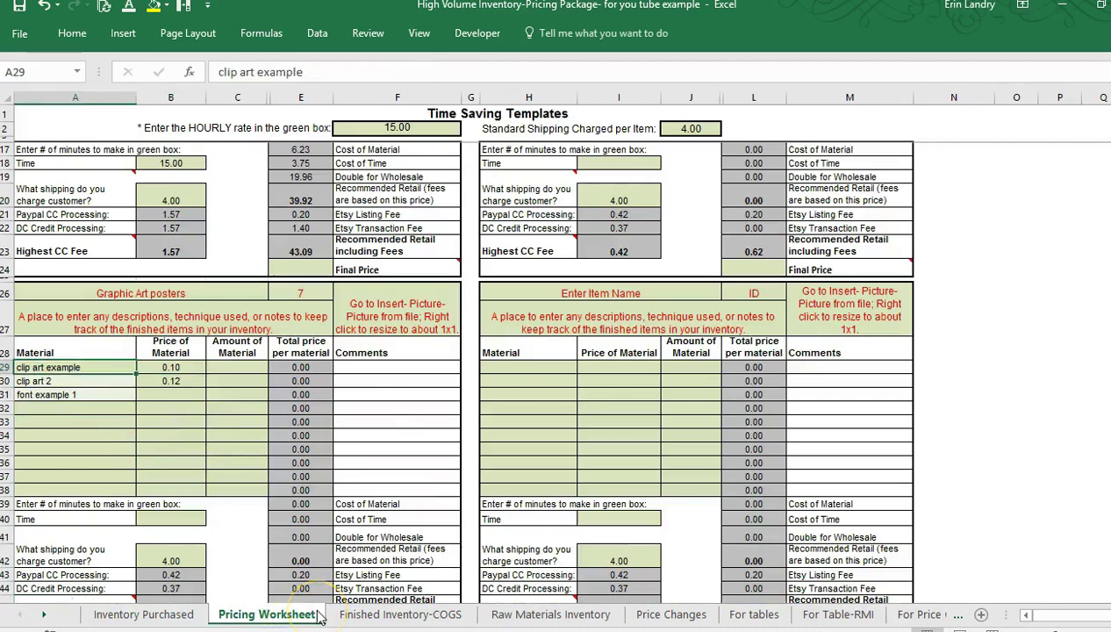
- Enter an amount of 1 for clip art example, clip art 2 and font example 1 in C29:C31
key("Down")
key("Down")
key("Down")
key("Right")
key("Up")
key("Up")
key("Up")
key("Right")
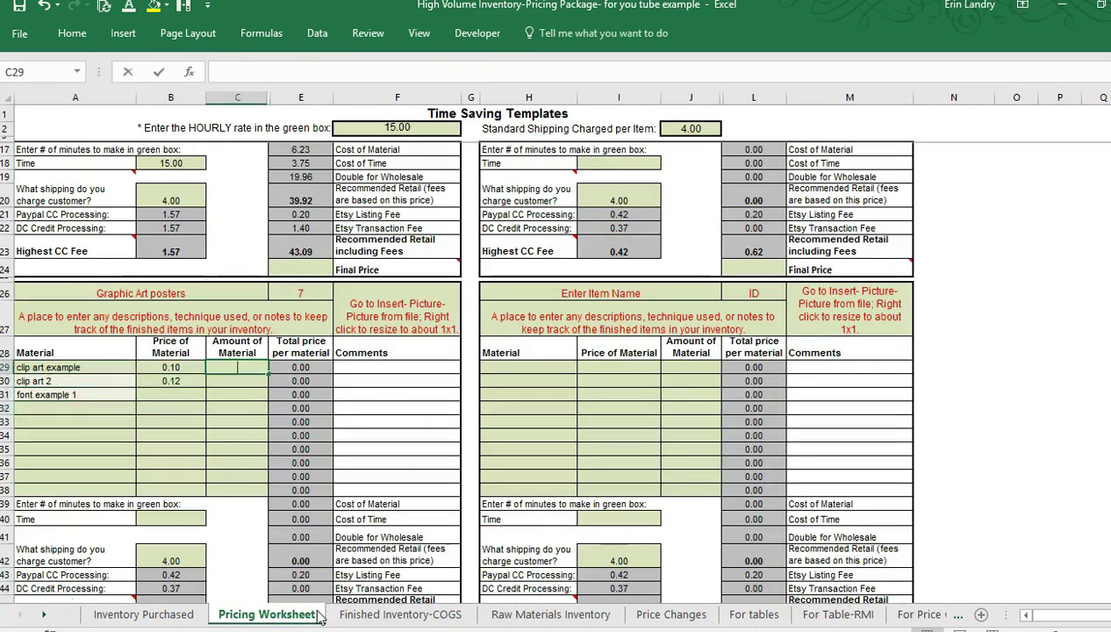
type("1")
key("Return")
type("1")
key("Return")
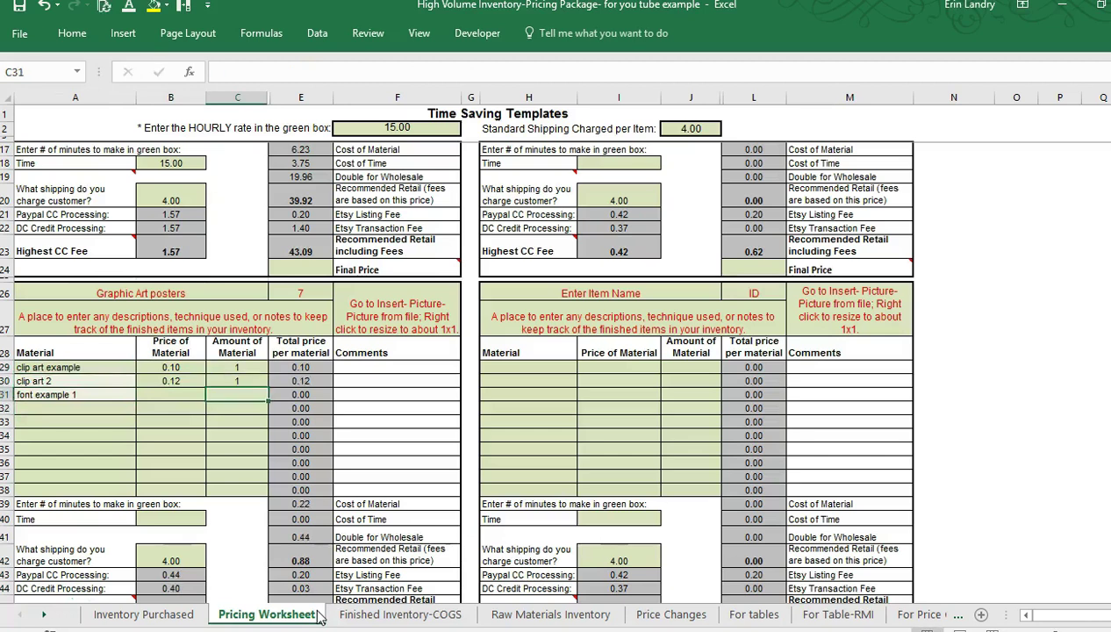
type("1")
key("Return")
key("Up")
key("Up")
key("Up")
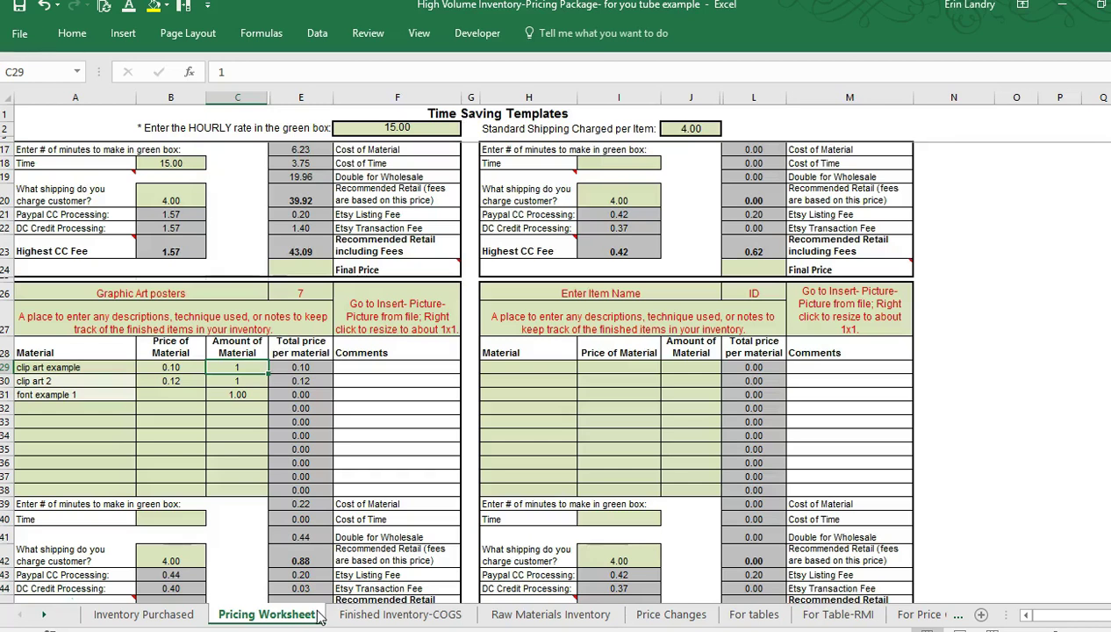
key("Up")
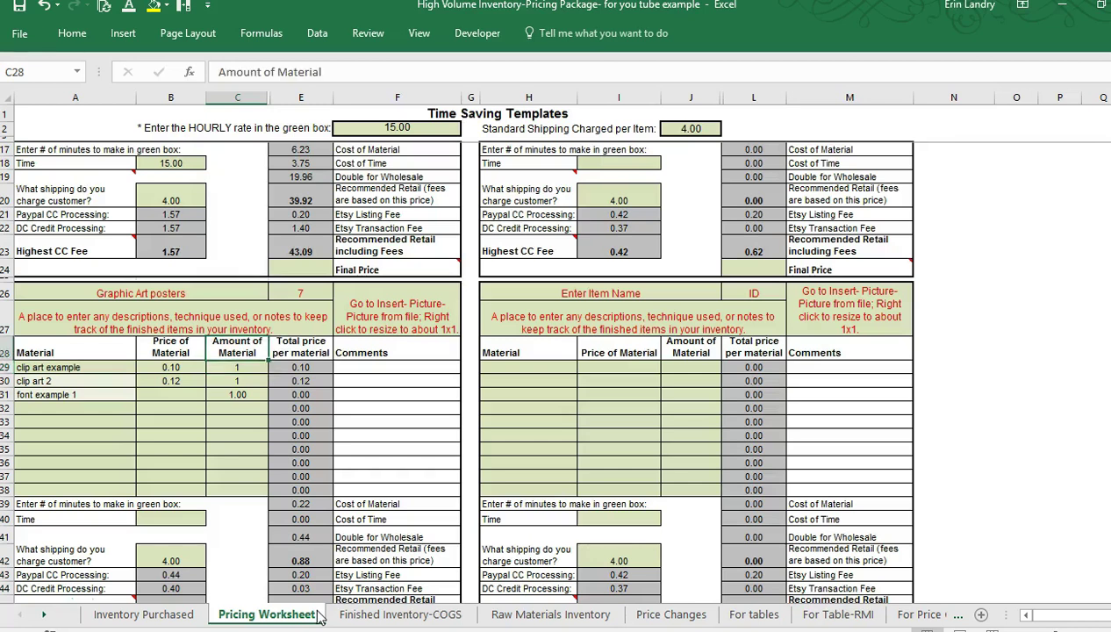
key("Down")
key("Down")
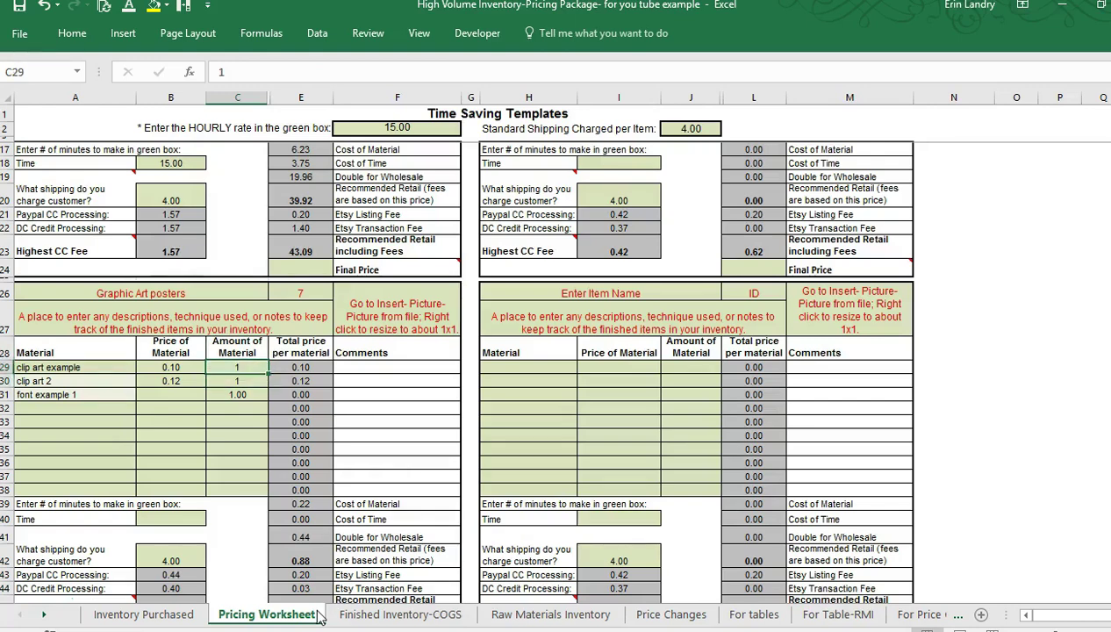
- Check that Graphic Art posters show 5 made and 5 sold on Finished Inventory-COGS
left_click(347, 614)
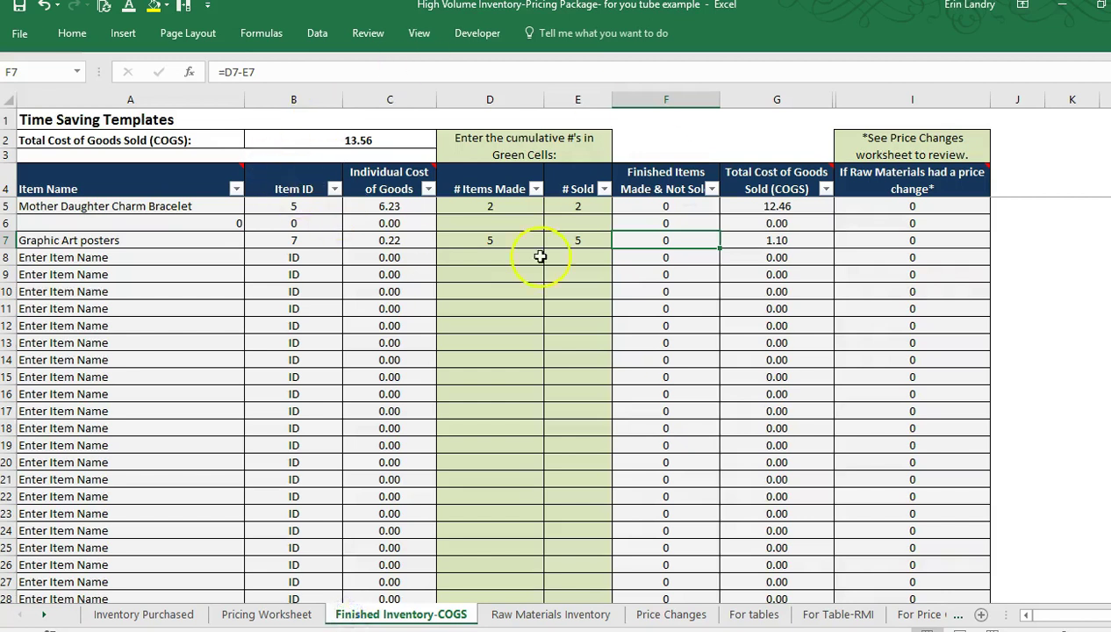
left_click(517, 239)
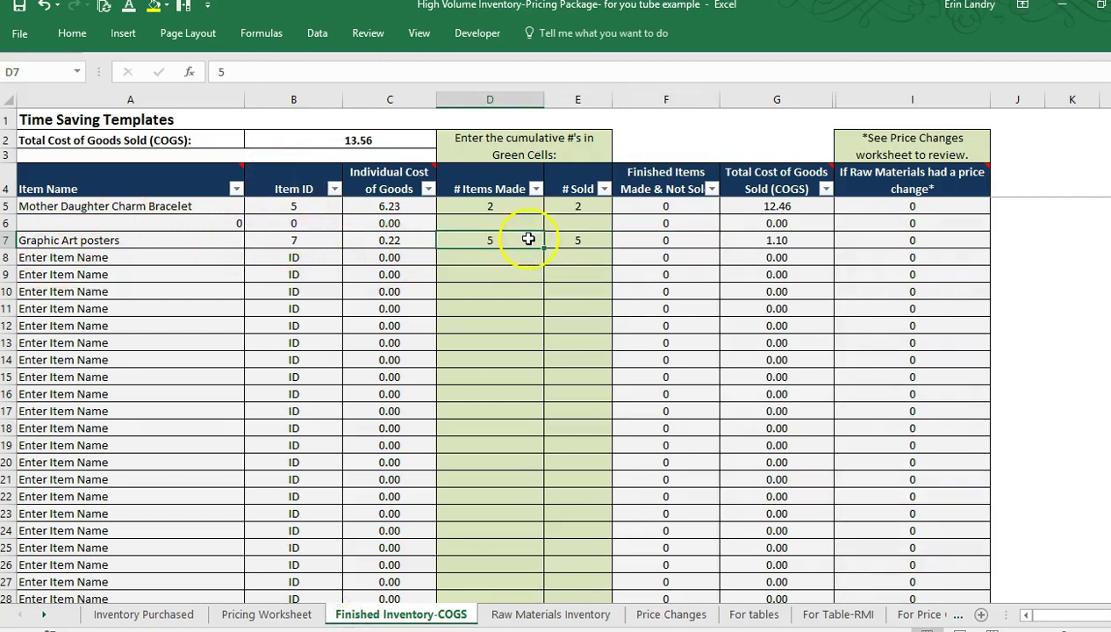
key("Right")
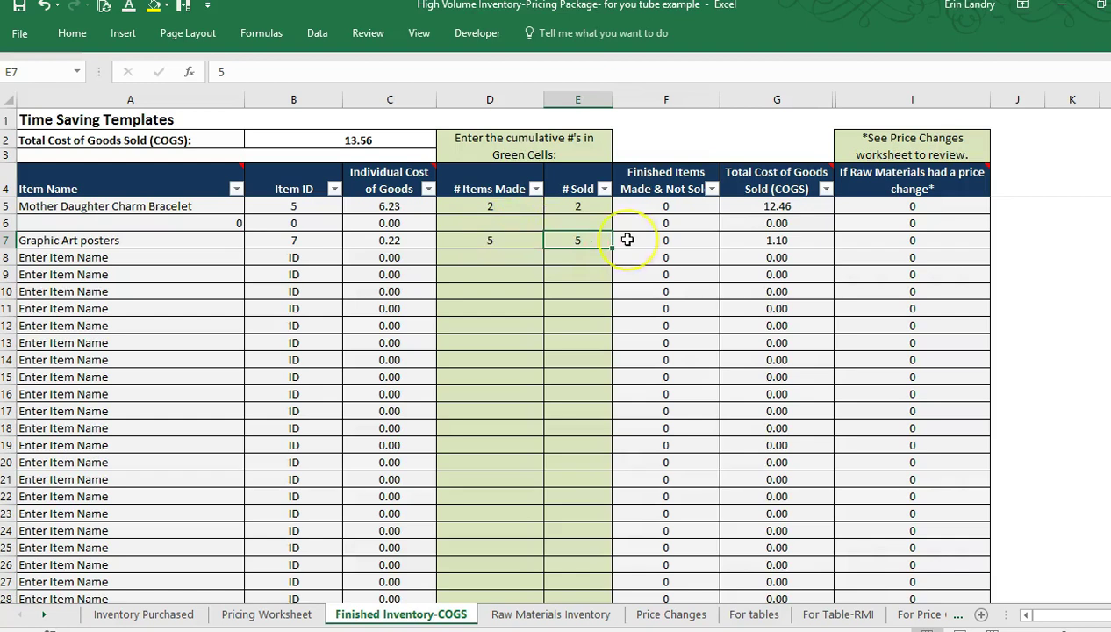
left_click(575, 615)
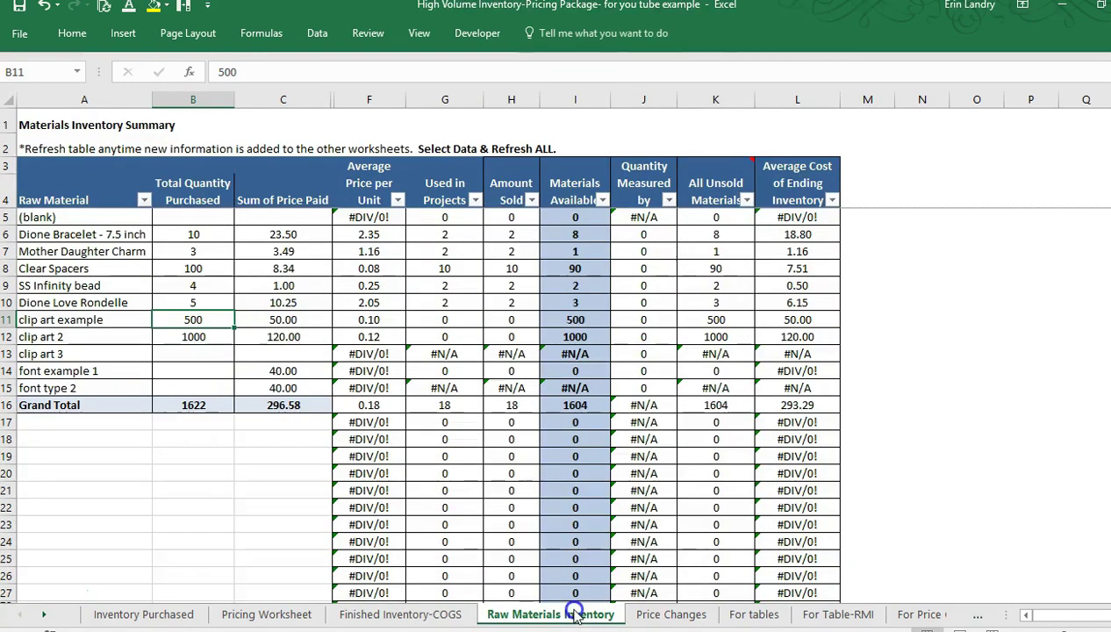
left_click(317, 32)
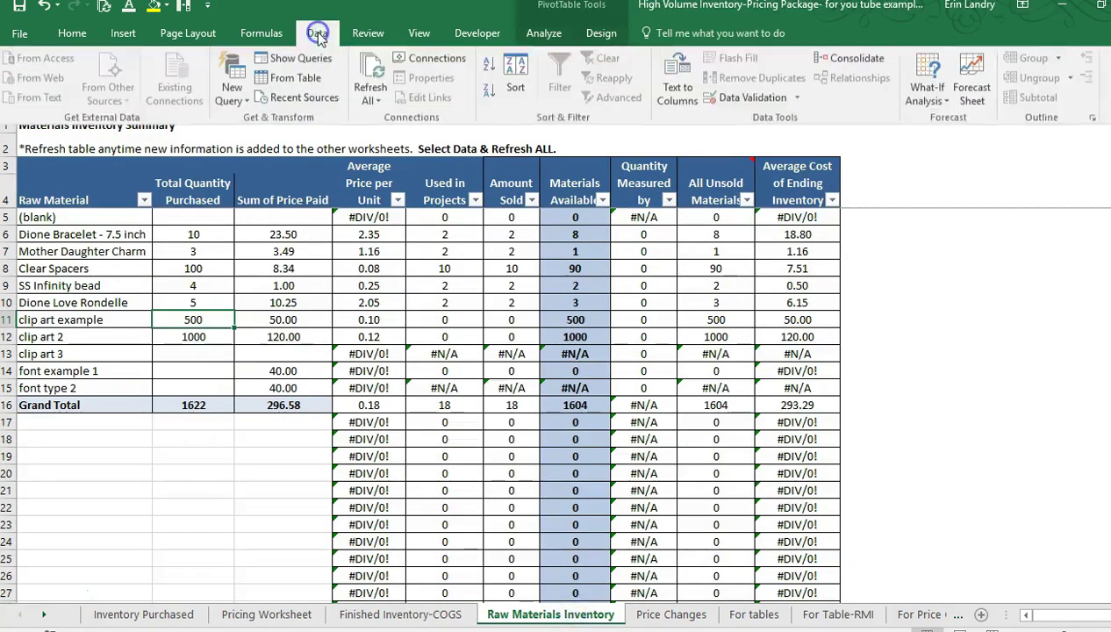
left_click(367, 70)
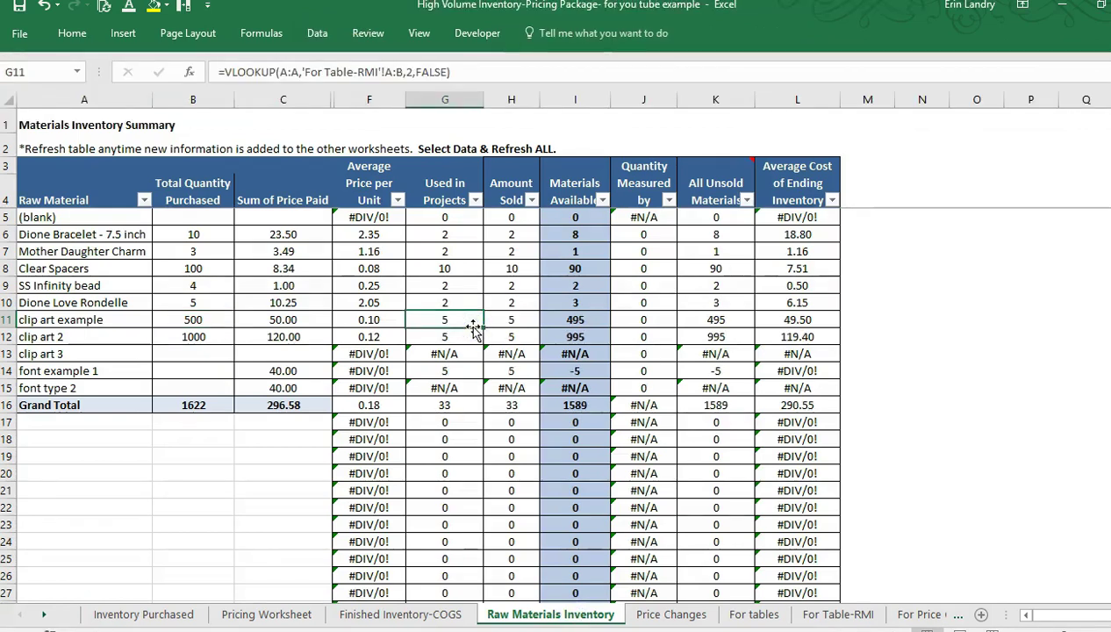
key("Left")
key("Left")
key("Left")
key("Left")
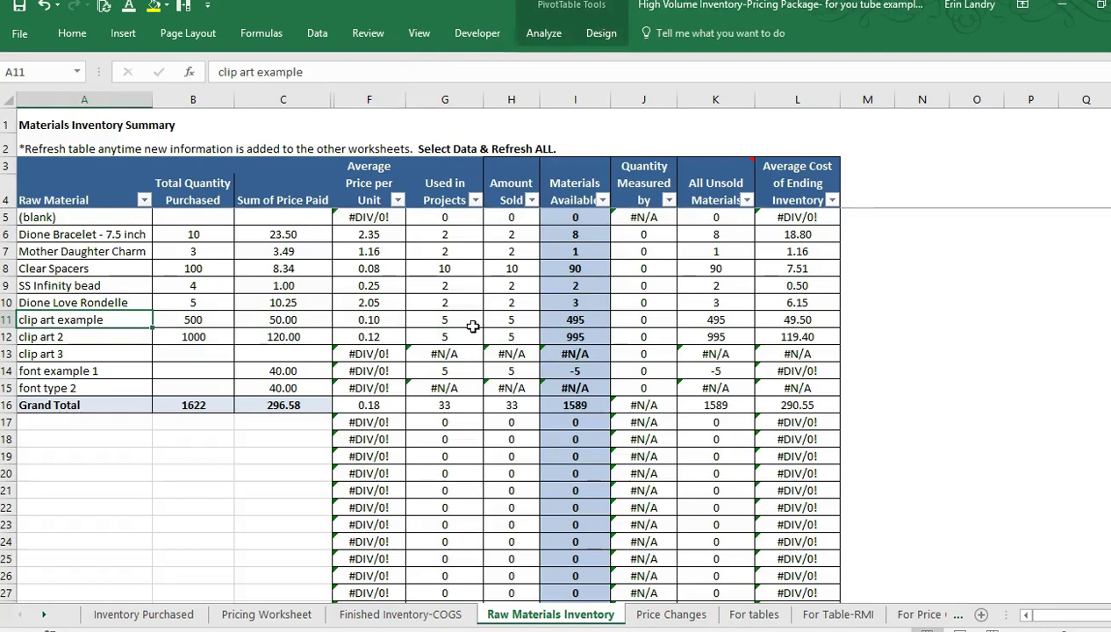
key("Right")
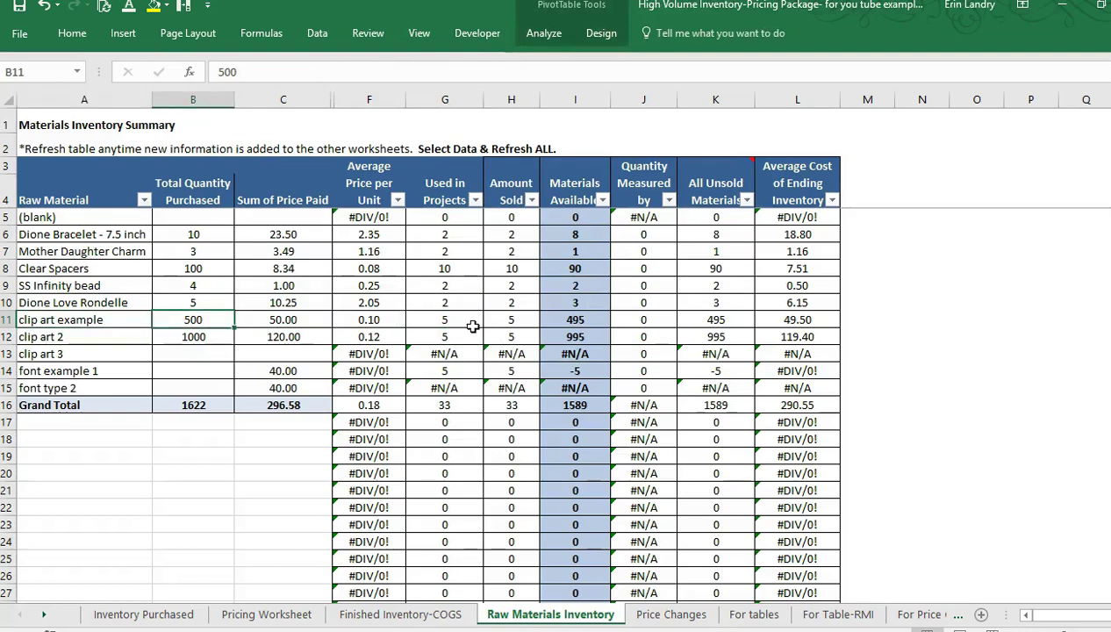
key("Left")
key("Right")
key("Right")
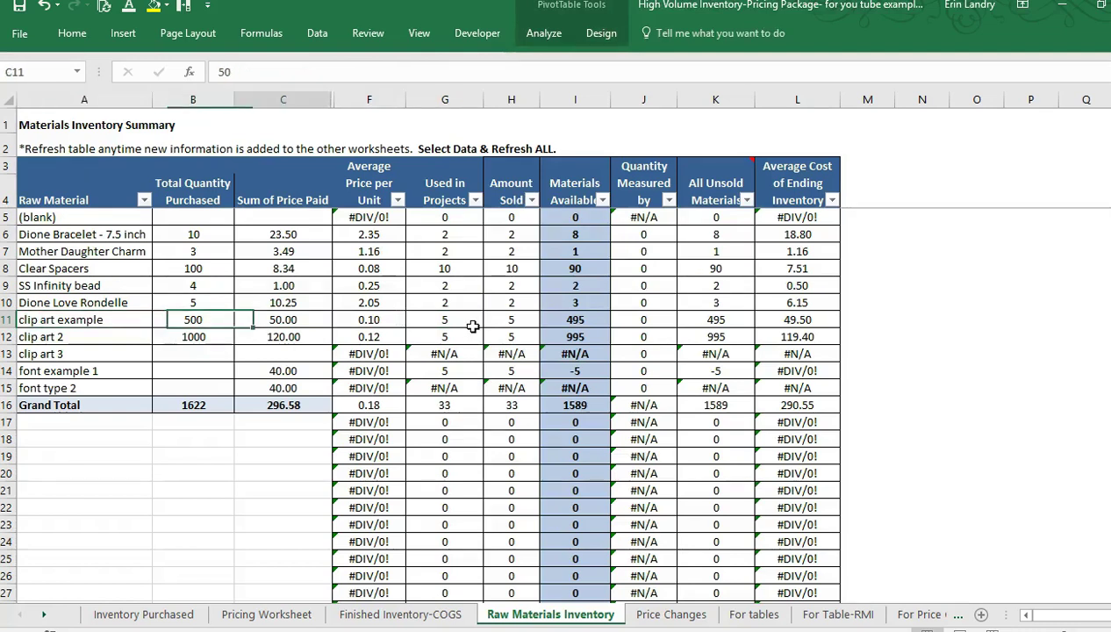
key("Right")
key("Right")
key("Right")
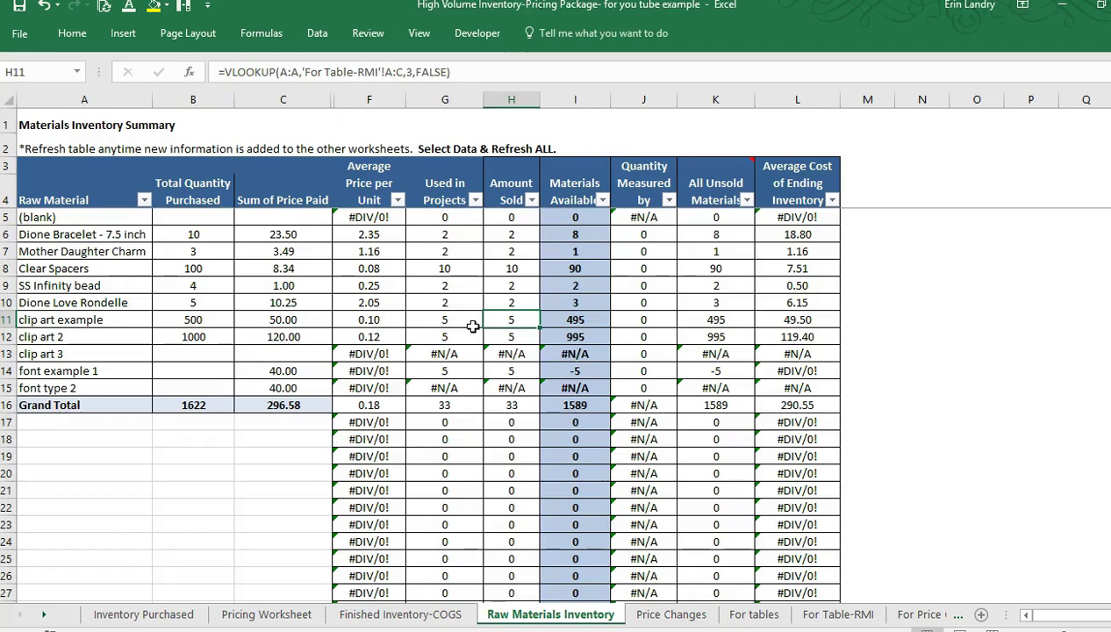
key("Right")
key("Right")
key("Left")
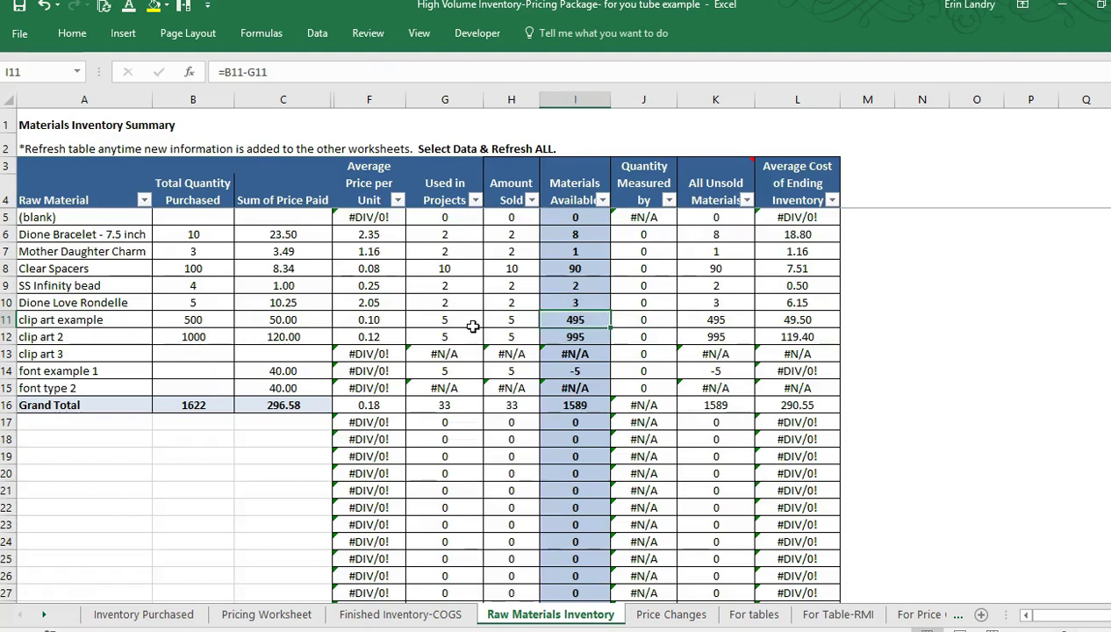
key("Down")
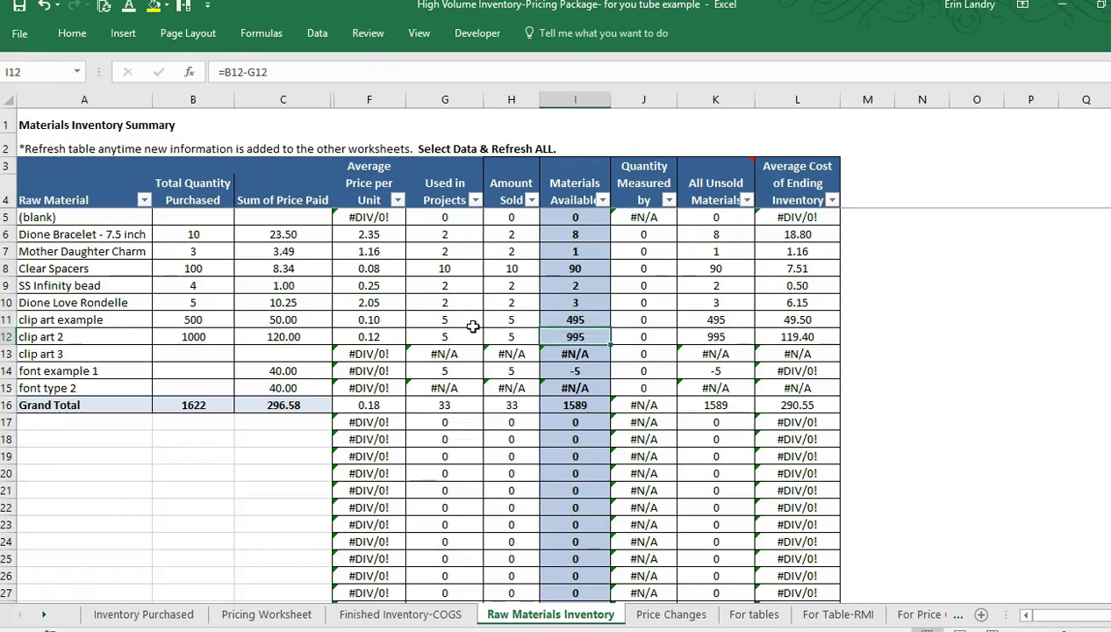
key("Left")
key("Left")
key("Left")
key("Left")
key("Left")
key("Left")
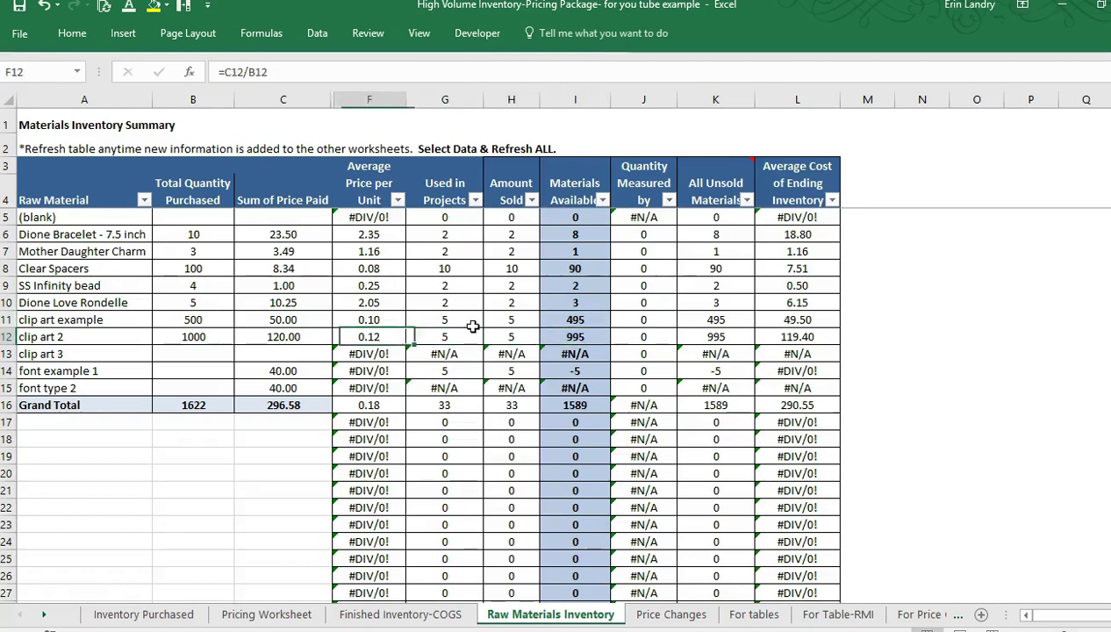
key("Right")
key("Right")
key("Left")
key("Down")
key("Down")
key("Left")
key("Right")
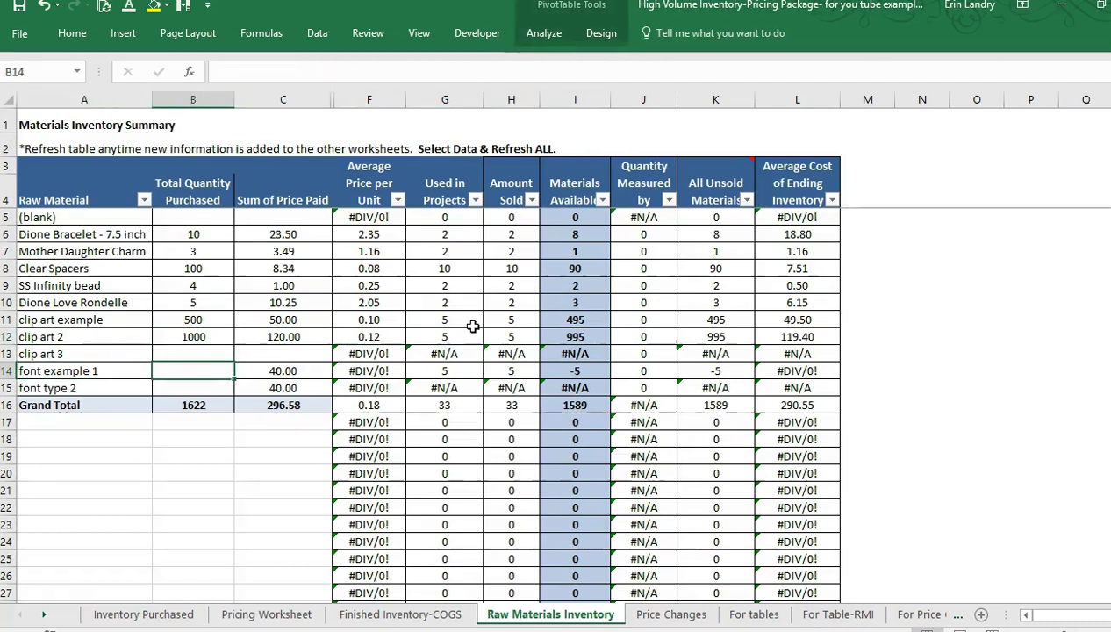
key("Left")
key("Right")
key("Right")
key("Right")
key("Right")
key("Right")
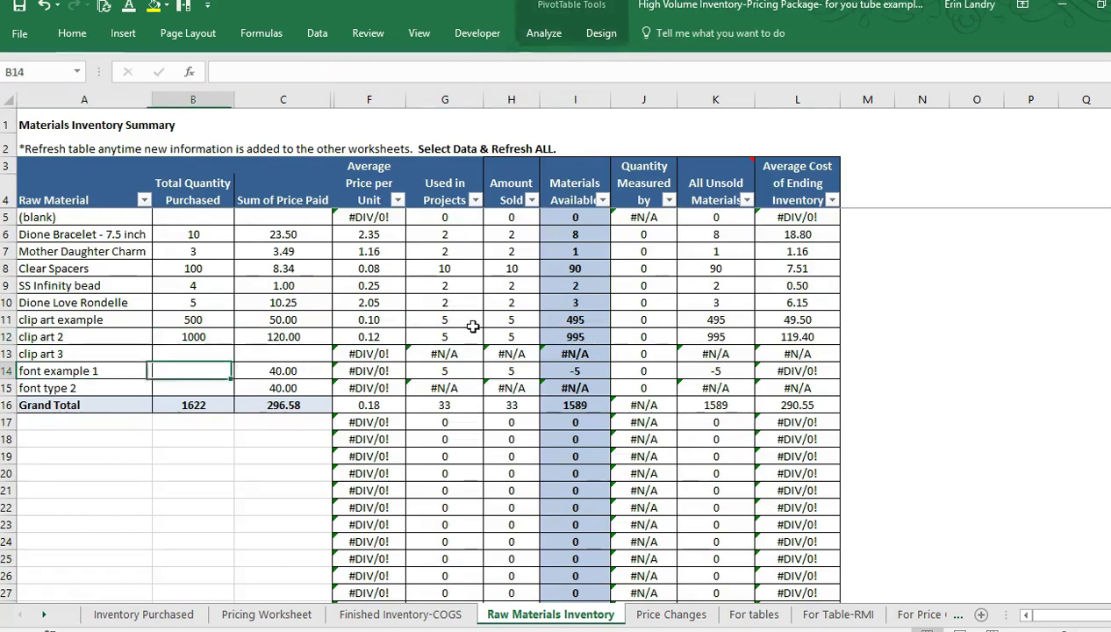
key("Right")
key("Left")
key("Right")
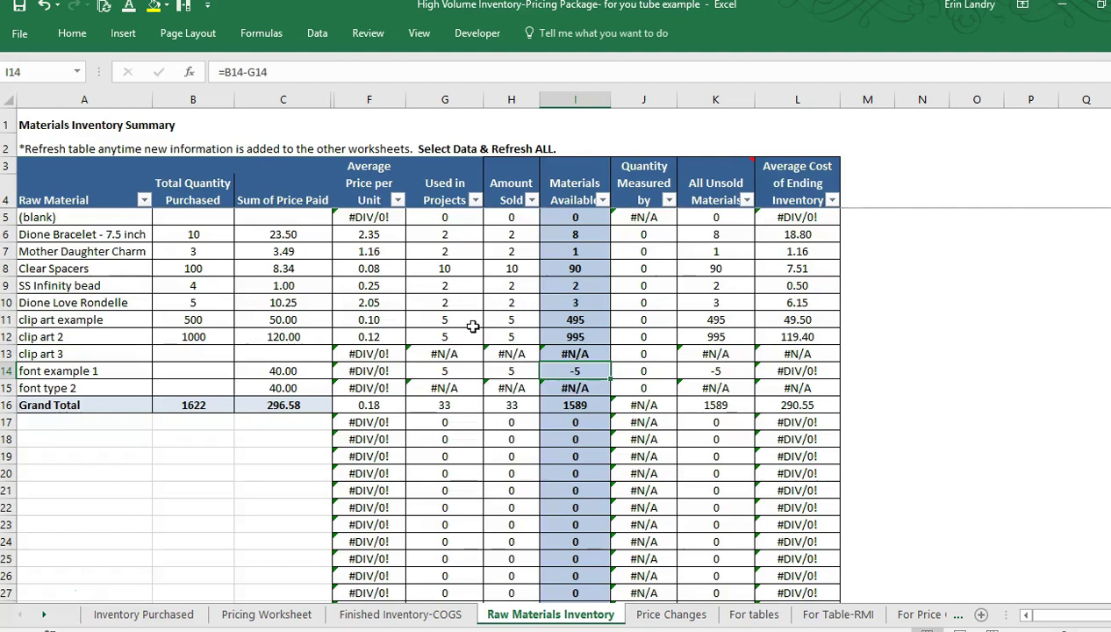
- Review the clip art example entries in row 11 of the Inventory Purchased sheet
key("Right")
left_click(179, 613)
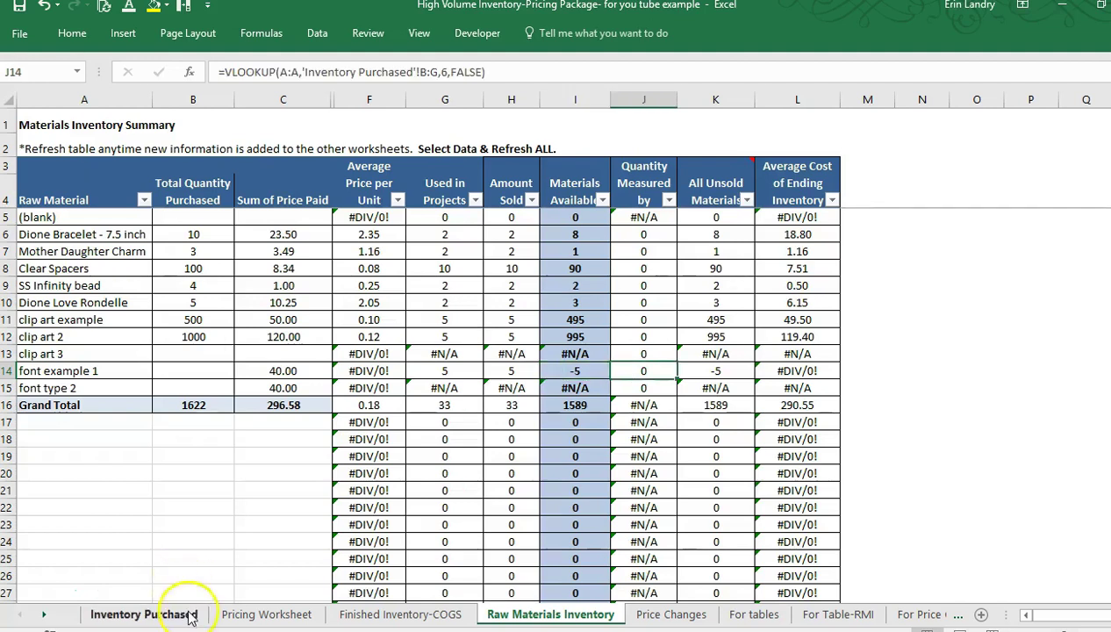
left_click(533, 313)
key("Left")
key("Left")
key("Left")
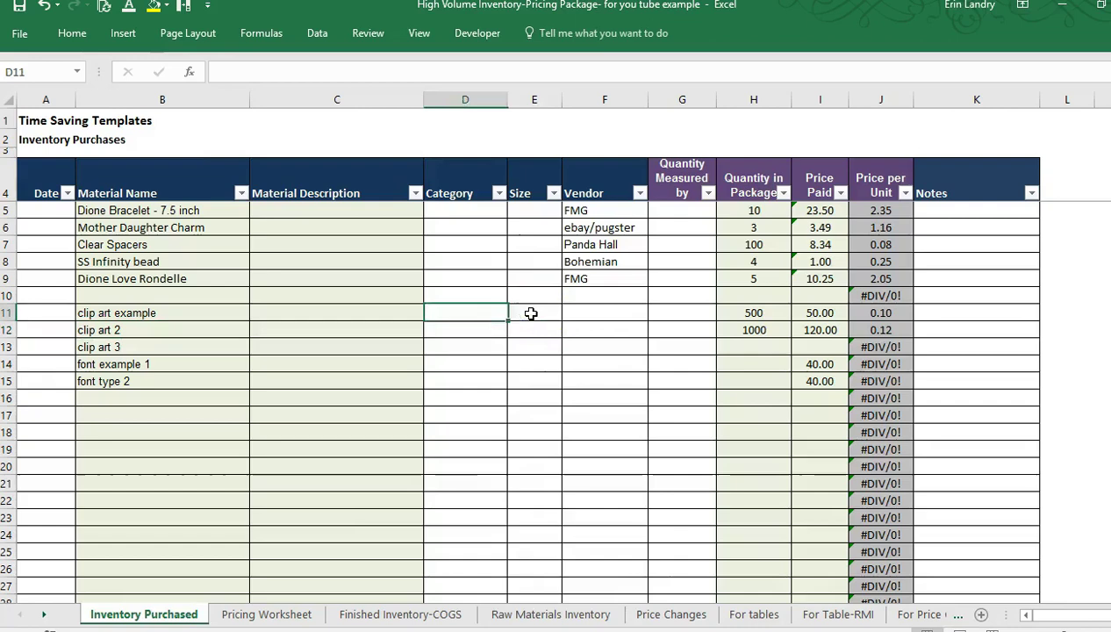
key("Left")
key("Right")
key("Right")
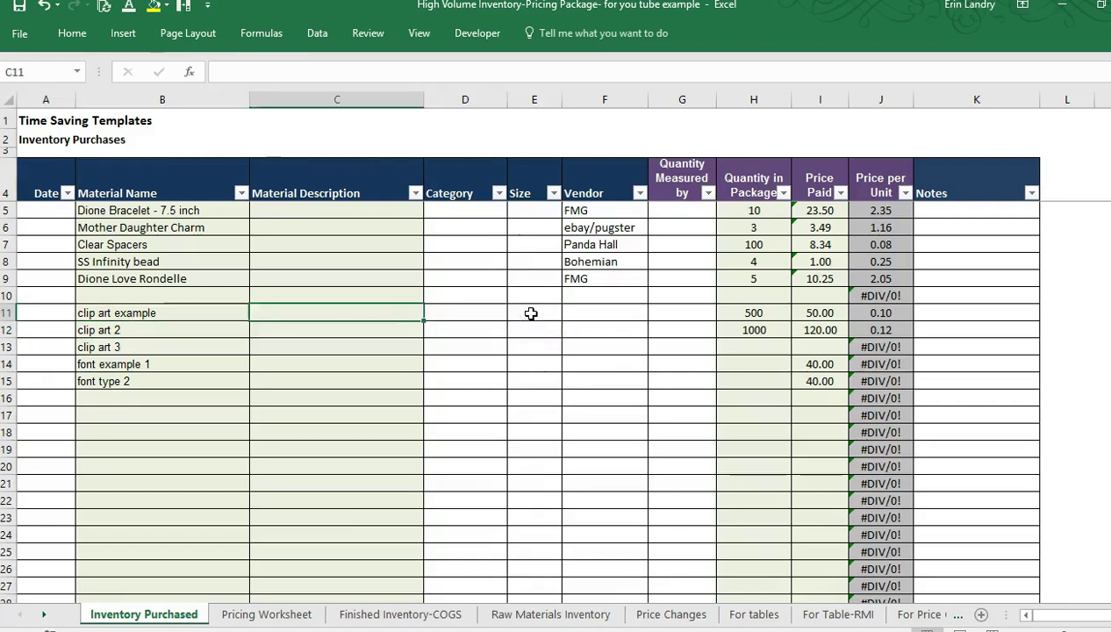
key("Left")
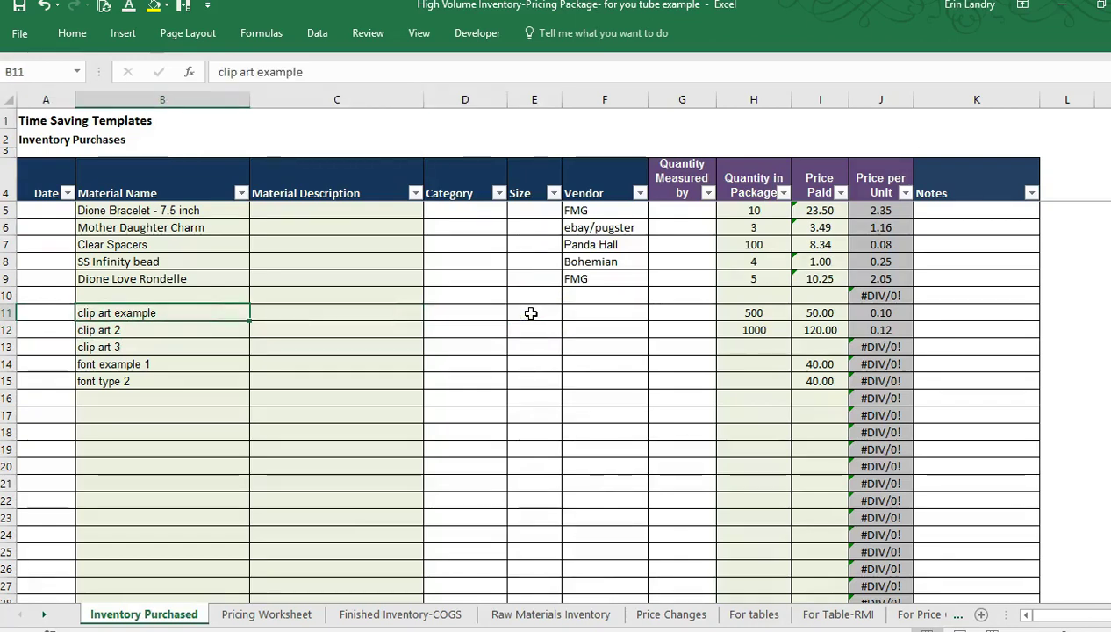
key("ctrl+Page_Down")
key("ctrl+Page_Down")
key("ctrl+Page_Down")
- Check clip art example's empty description, Category, Notes and J11 price-per-unit formula
left_click(153, 617)
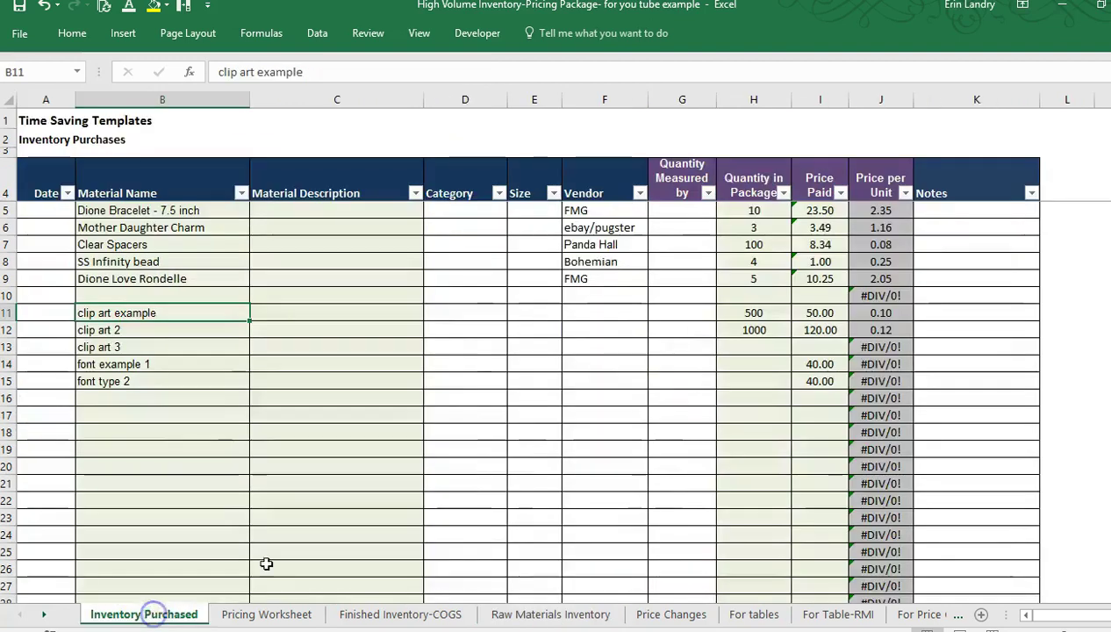
left_click(466, 367)
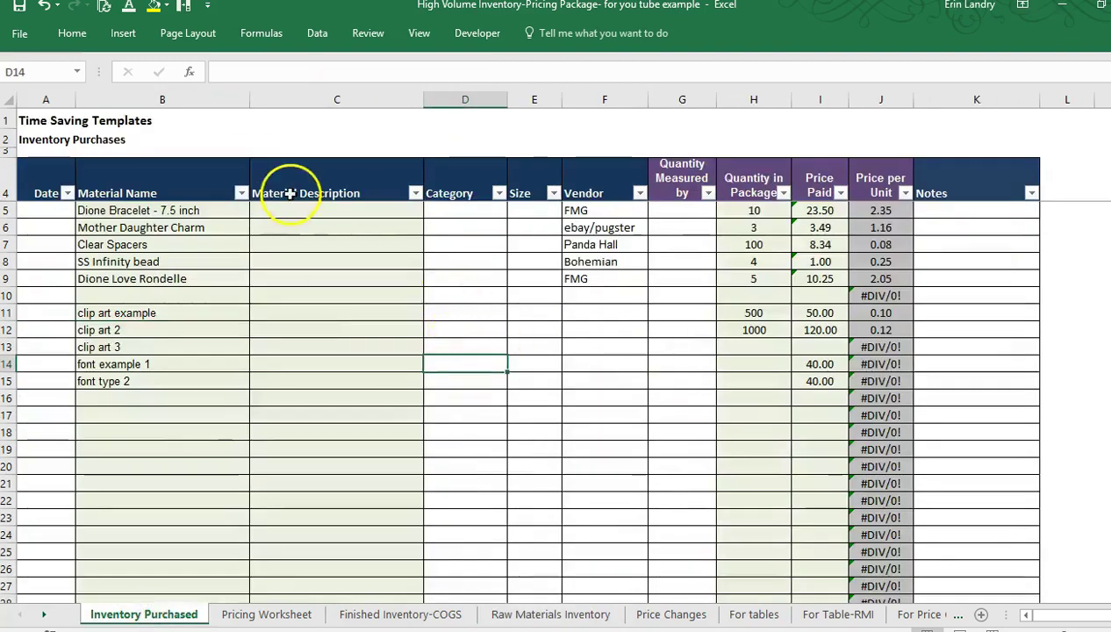
left_click(263, 316)
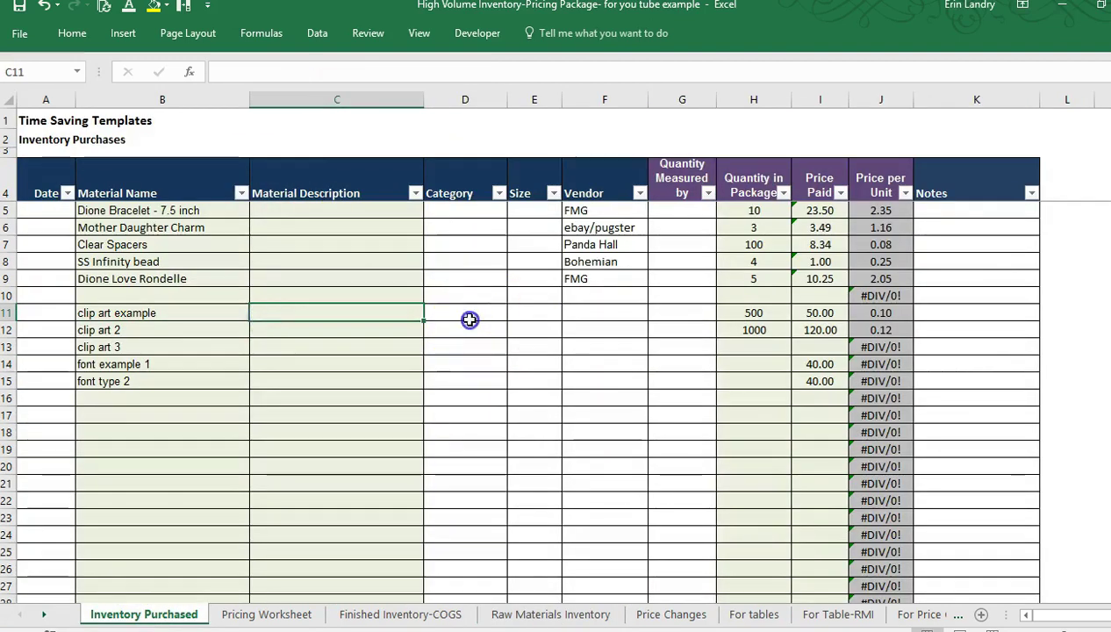
left_click(465, 316)
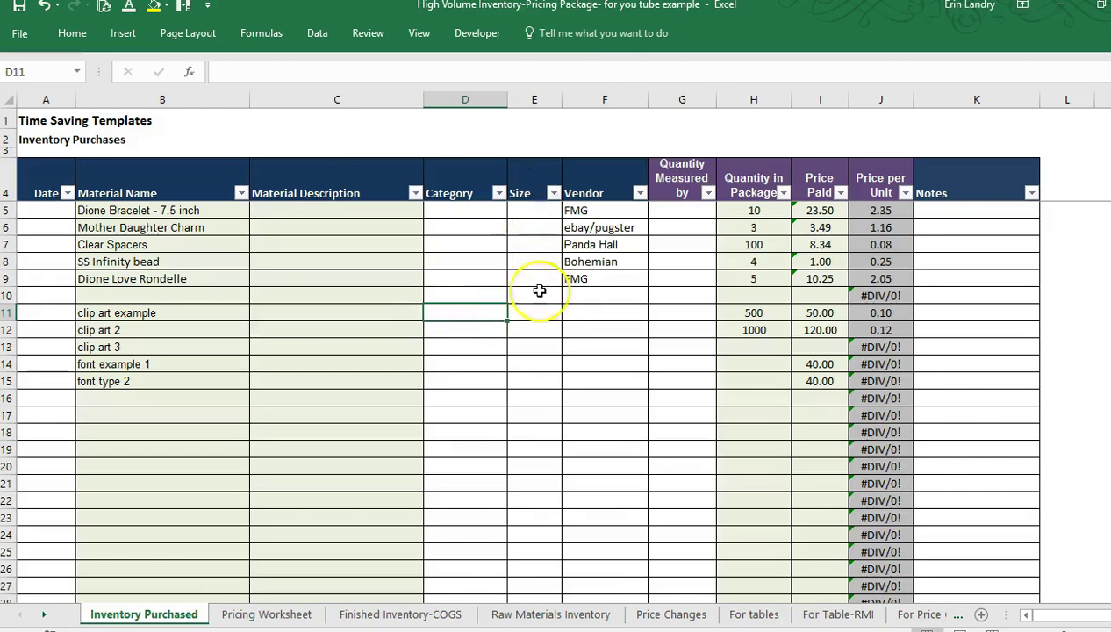
left_click(999, 209)
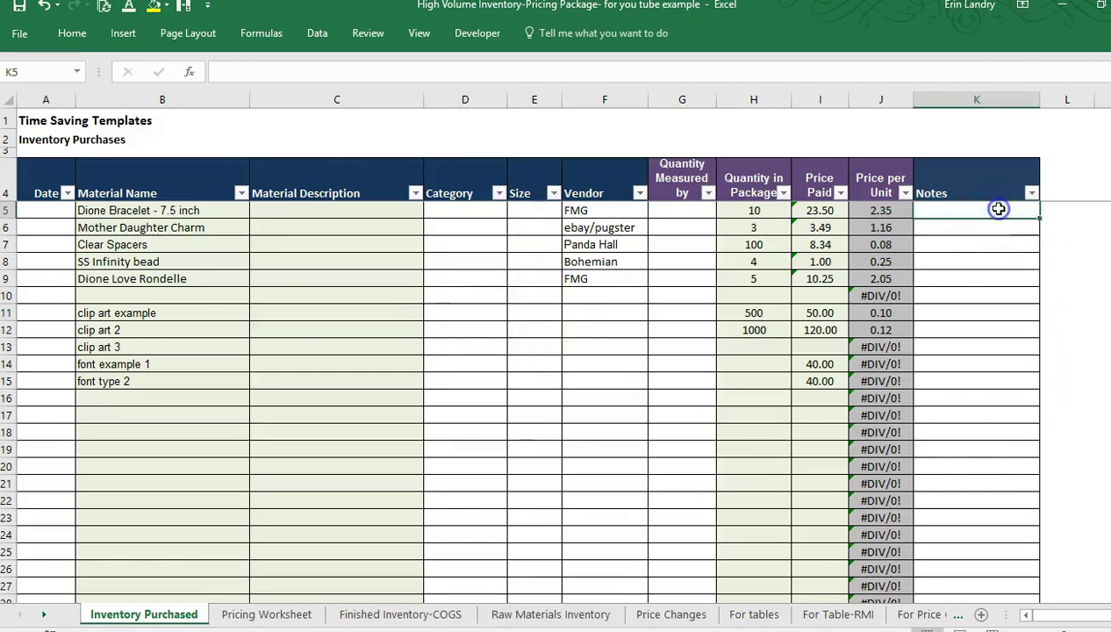
key("Down")
key("Down")
key("Down")
key("Down")
key("Down")
key("Down")
key("Down")
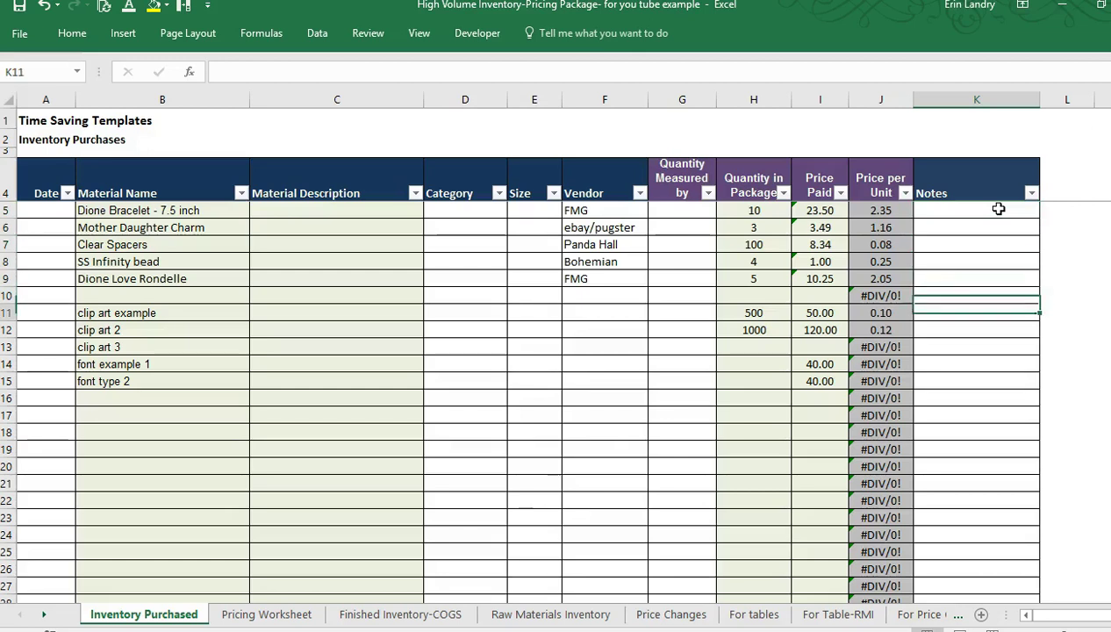
key("Up")
key("Left")
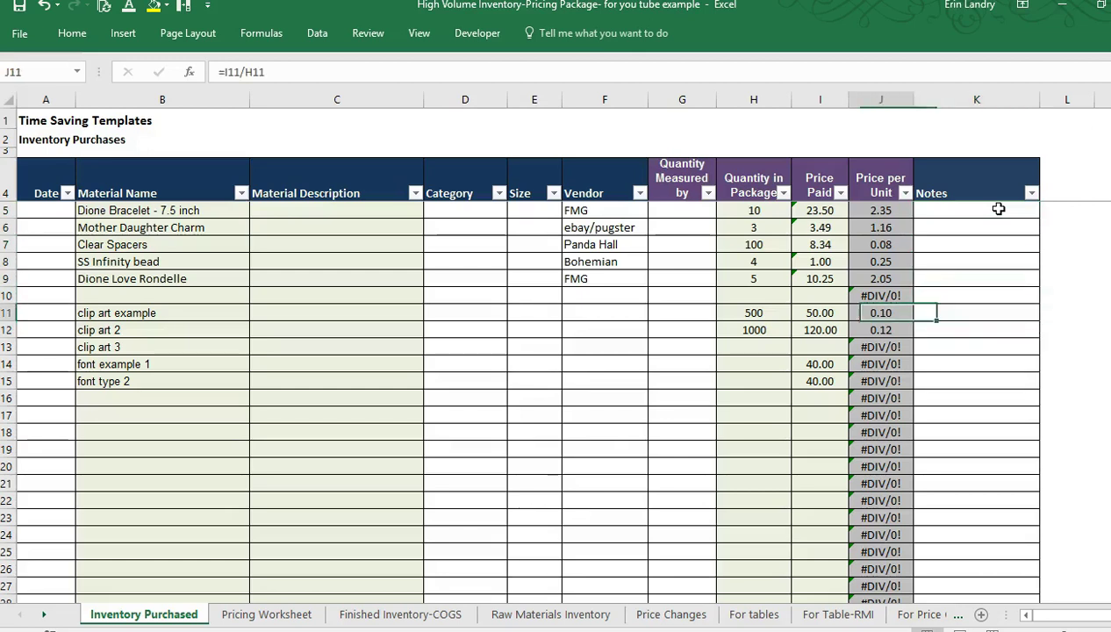
key("Right")
key("Left")
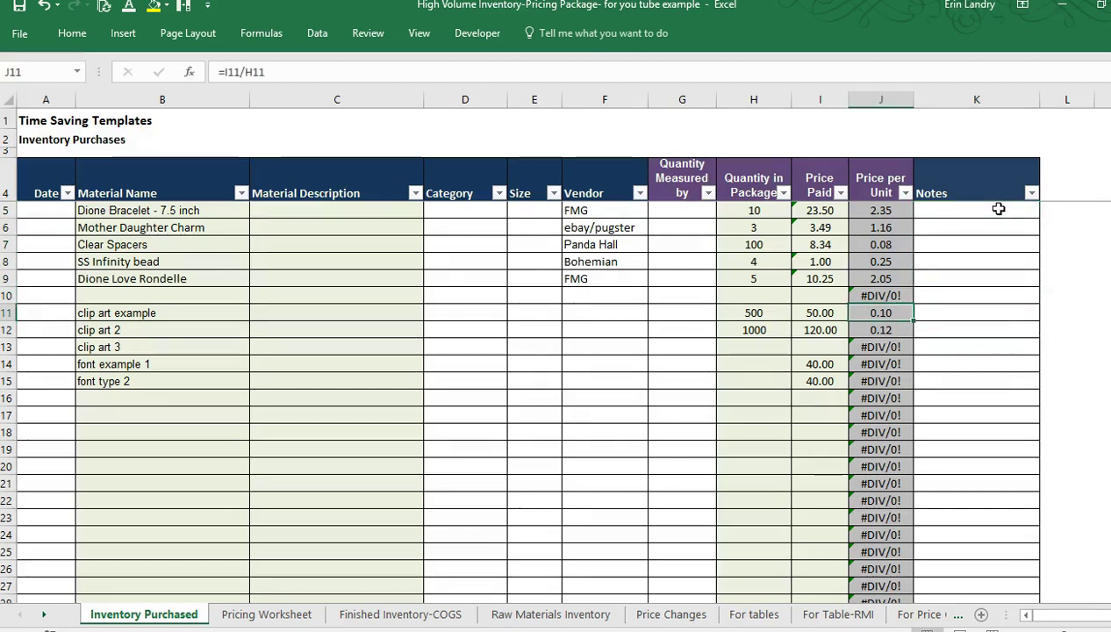
key("Home")
key("Right")
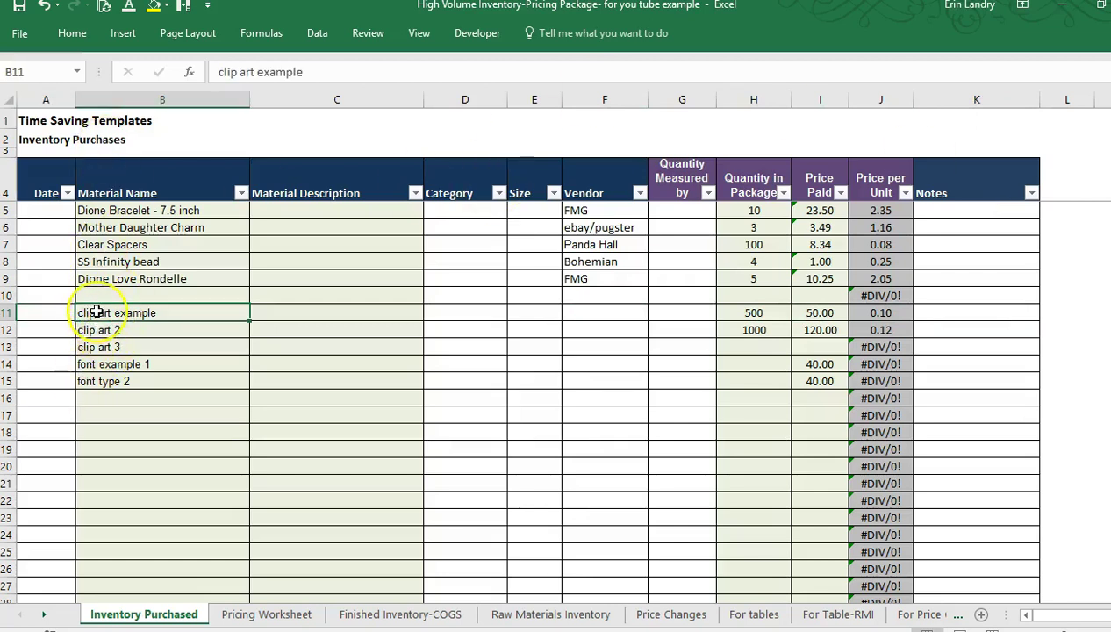
- Copy clip art example into its Material Description cell and rename B11 to SKU 101
key("ctrl+c")
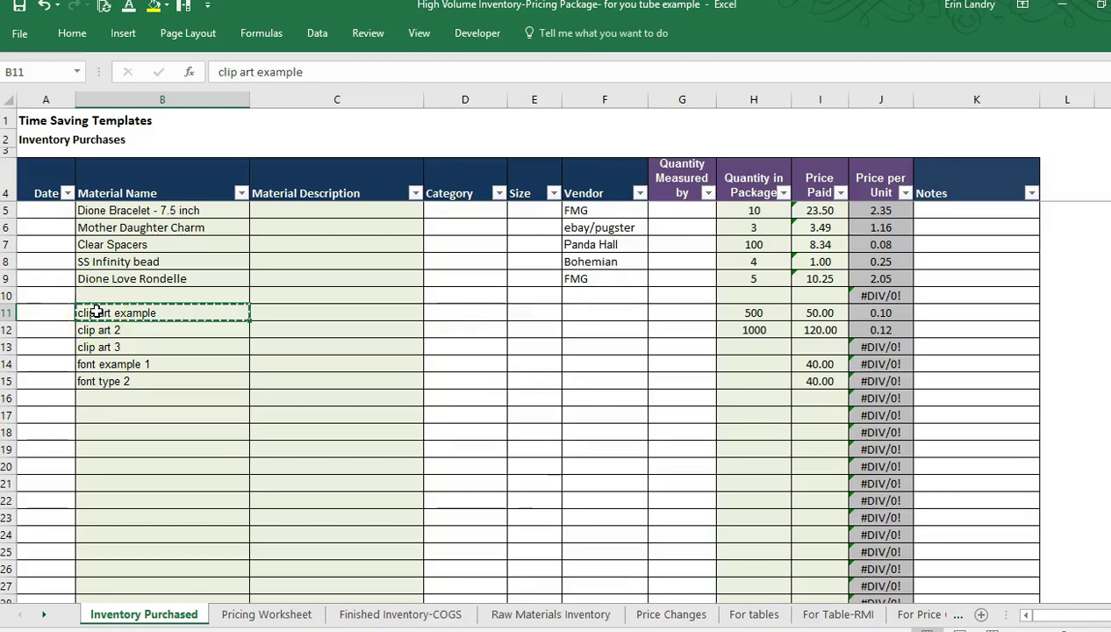
key("Right")
key("ctrl+v")
key("Left")
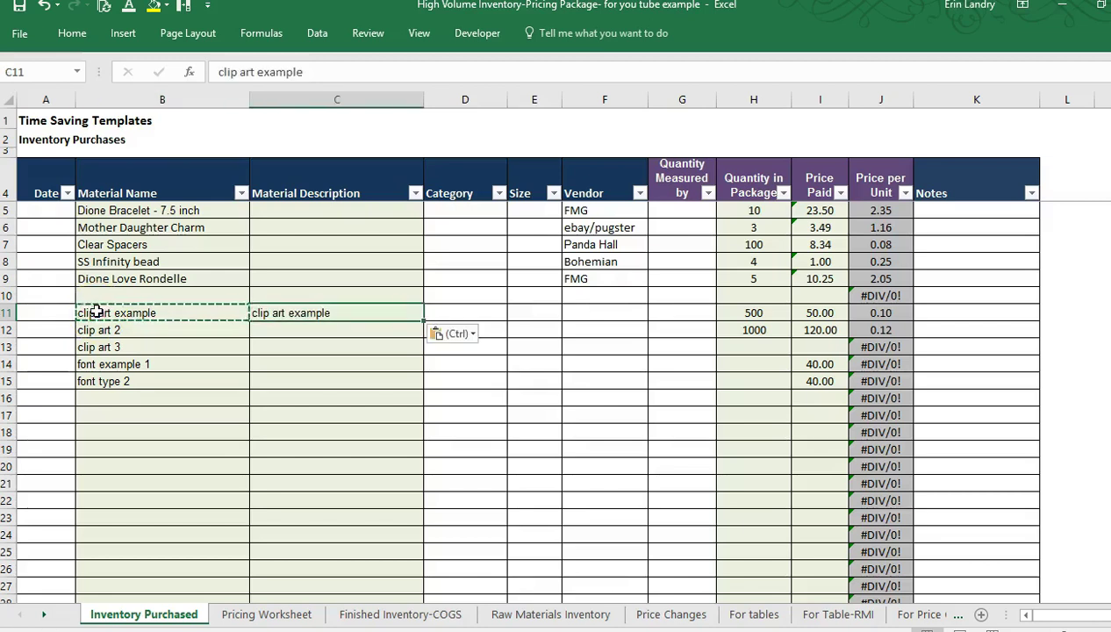
key("Delete")
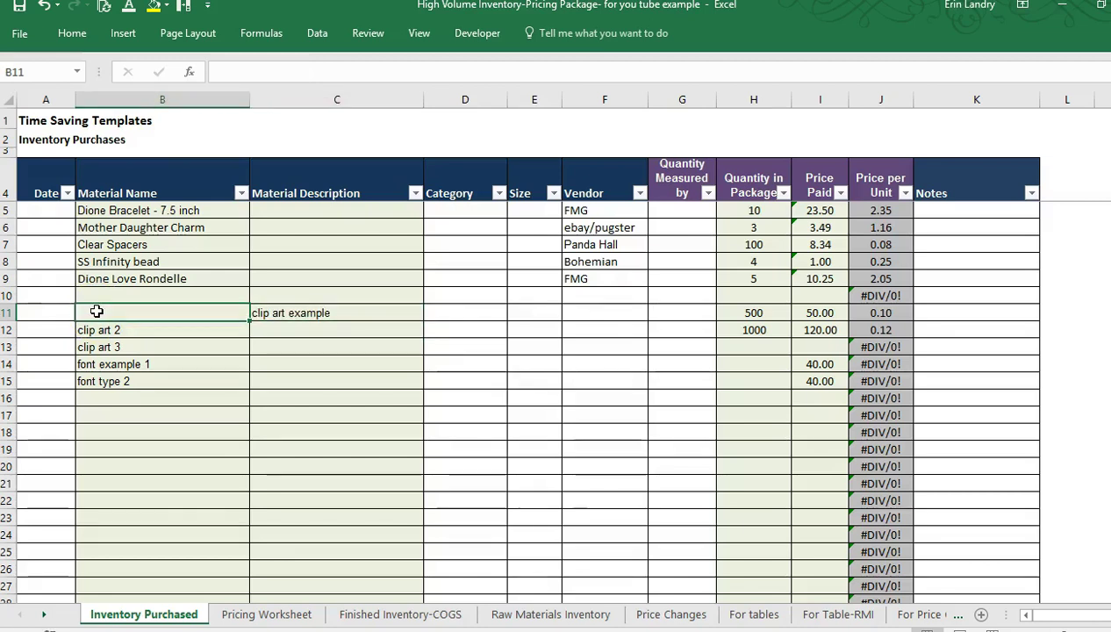
type("K")
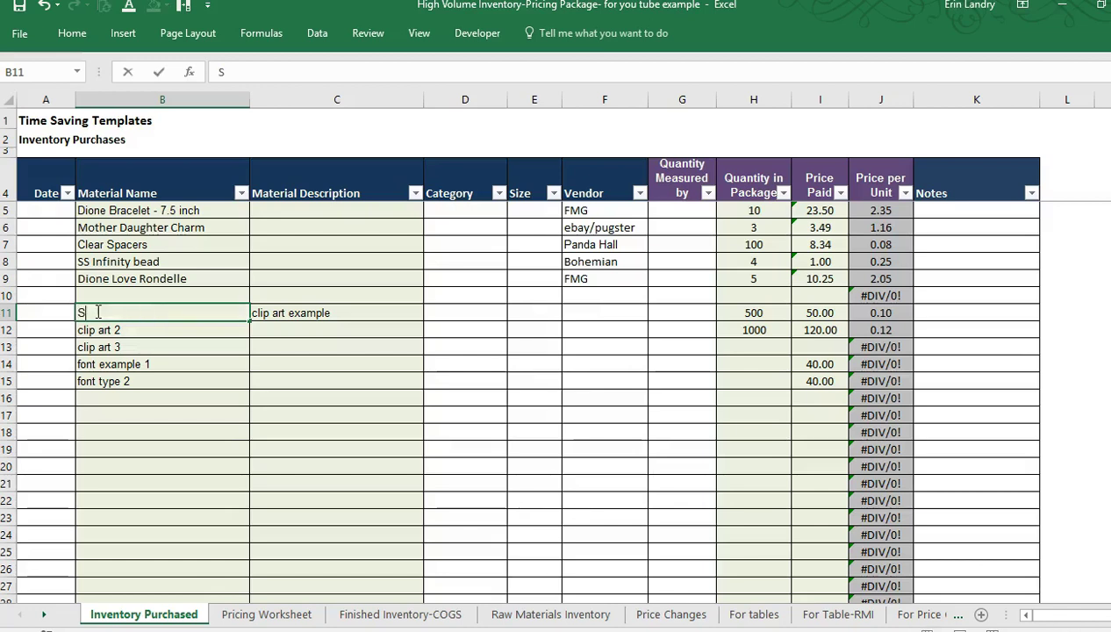
type("U 101")
key("Return")
key("Return")
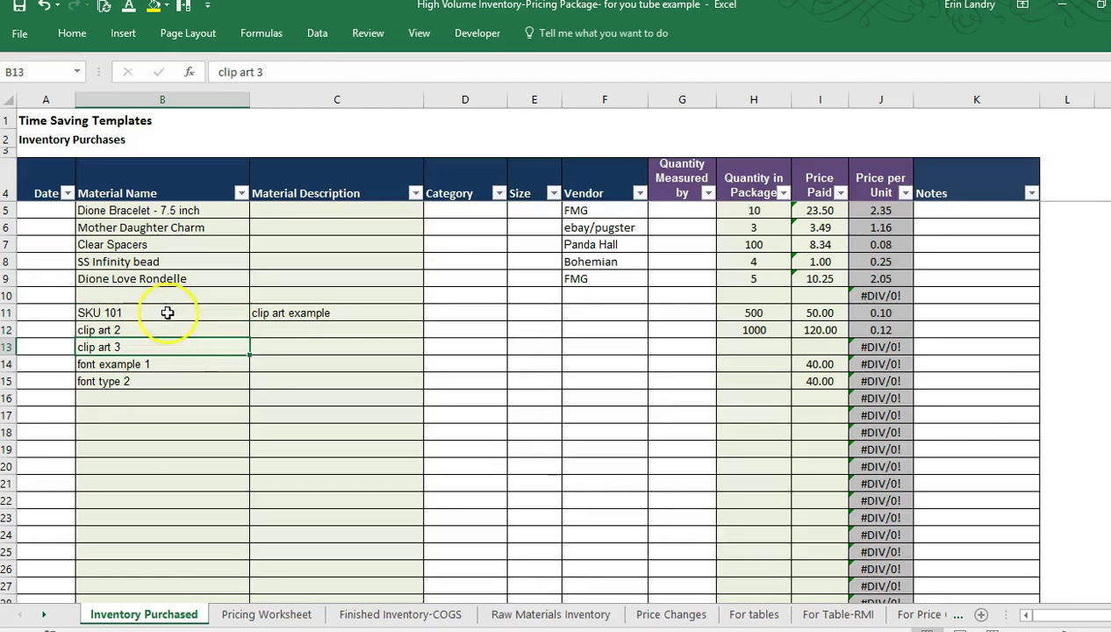
- Copy the remaining four material names into Material Description C12:C15, keeping clip art 2
left_click_drag(173, 338, 155, 388)
left_click(620, 375)
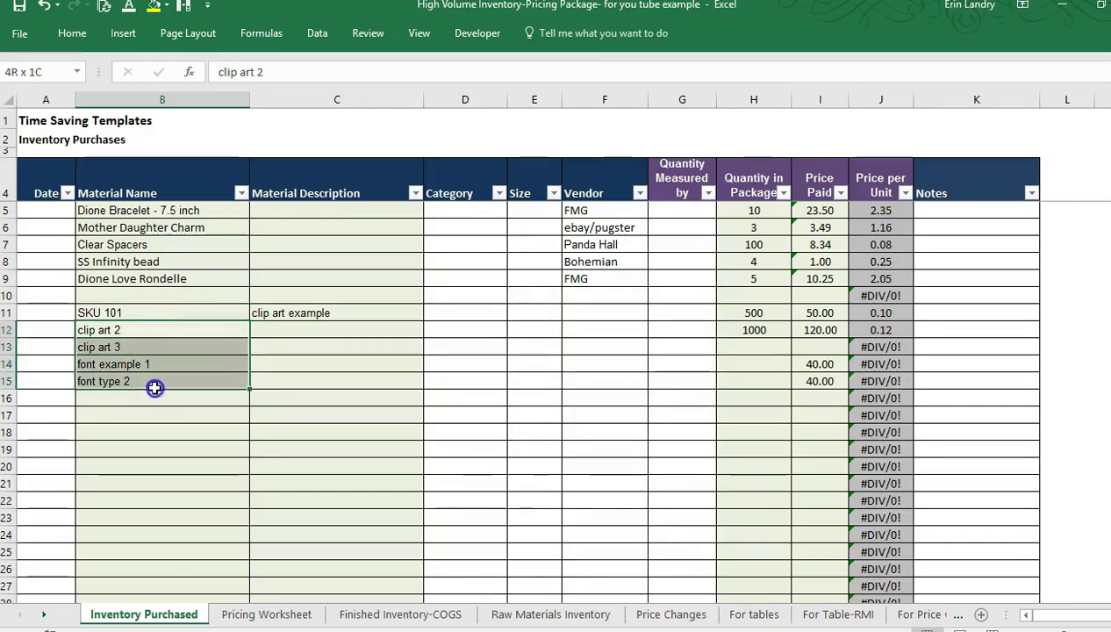
key("ctrl+c")
key("Right")
key("ctrl+v")
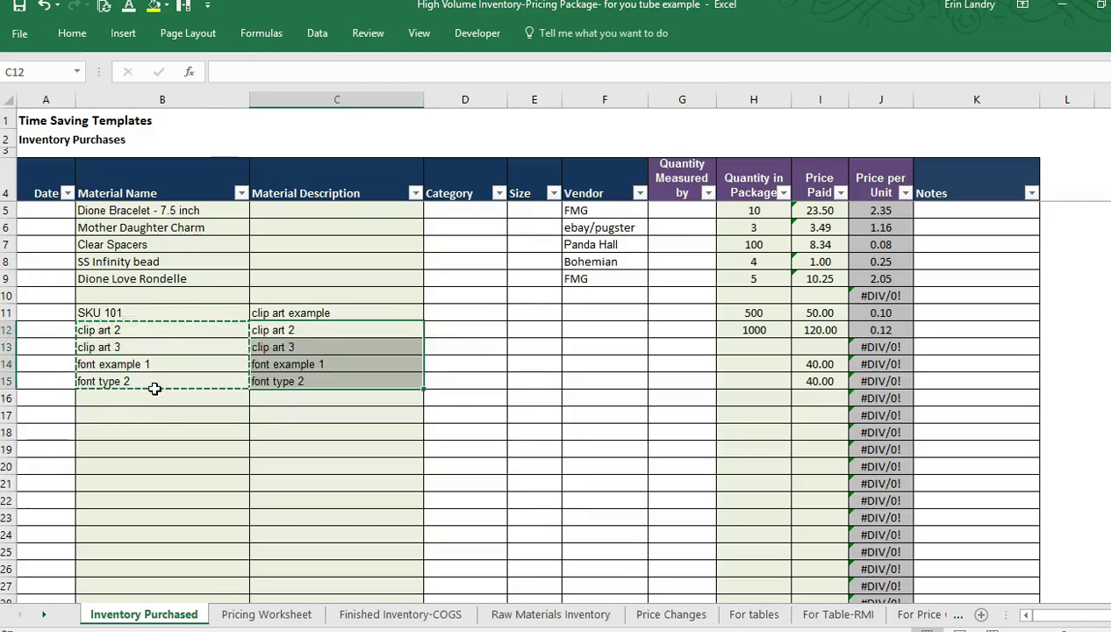
- Fill the SKU code down from B11, creating SKU 102 through SKU 105
left_click(218, 310)
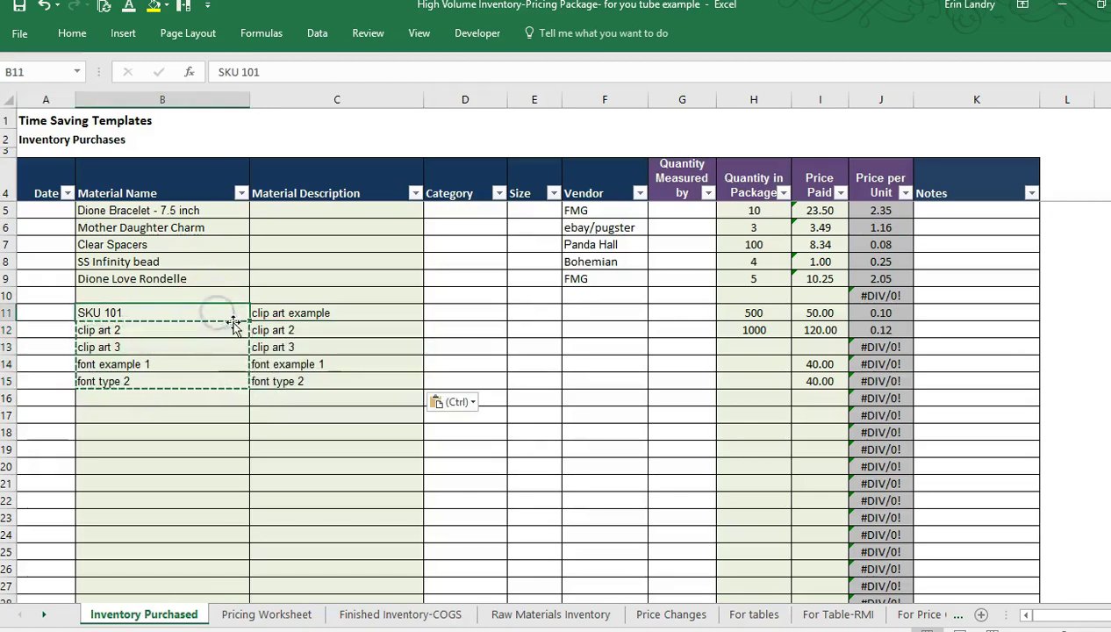
left_click_drag(248, 318, 249, 386)
left_click(185, 353)
key("Up")
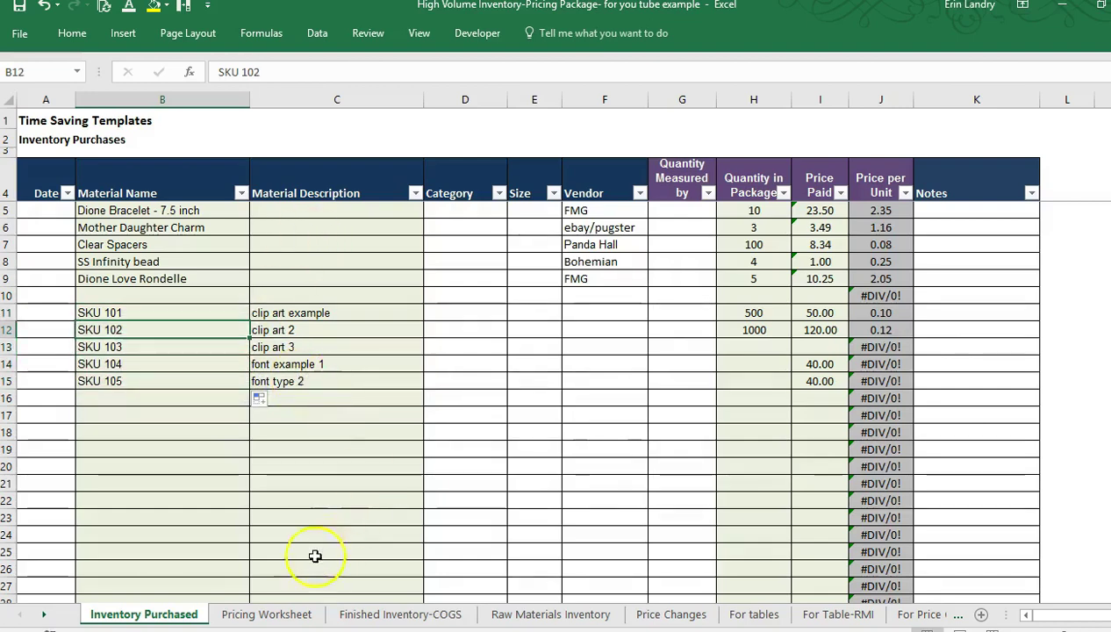
left_click(286, 620)
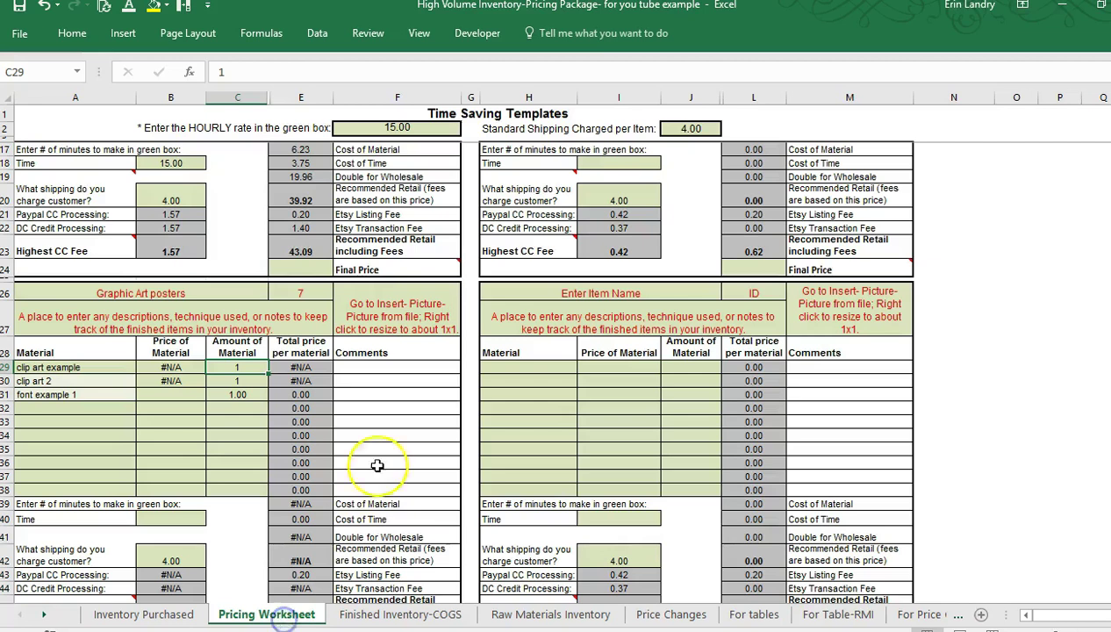
left_click(81, 367)
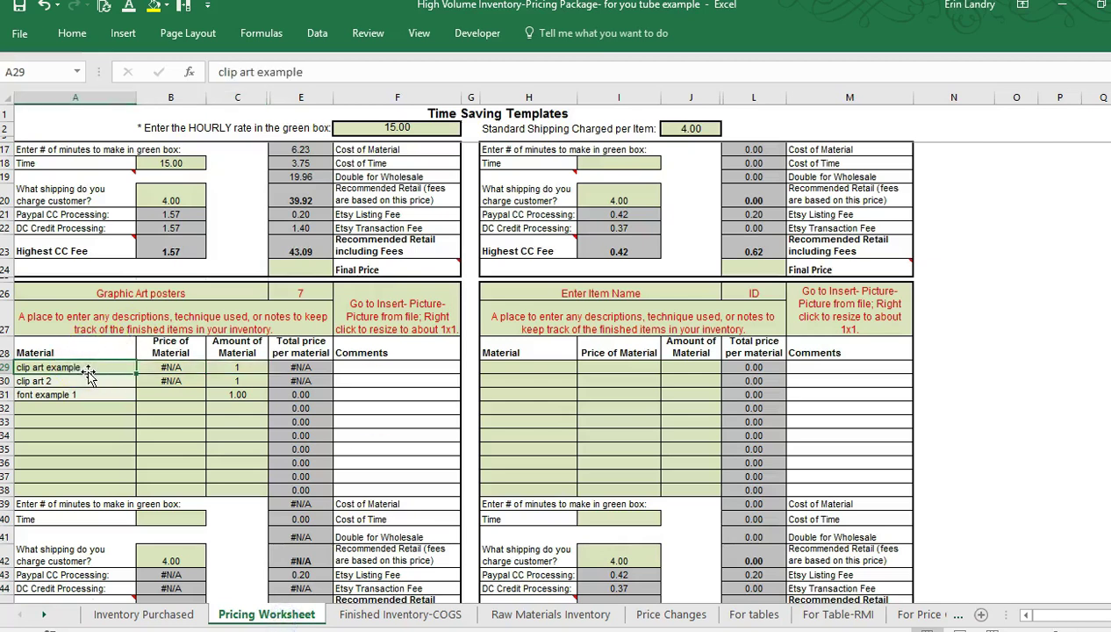
type("s")
key("BackSpace")
type("SKU 101")
key("Return")
left_click(45, 367)
left_click_drag(136, 374, 94, 404)
left_click(126, 397)
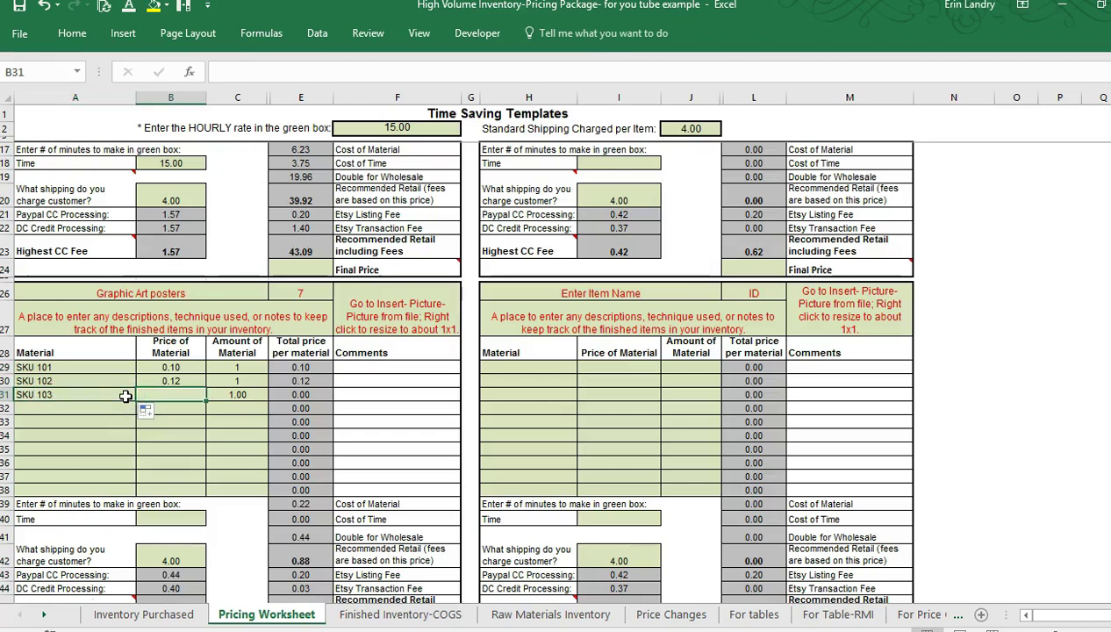
key("Up")
key("Up")
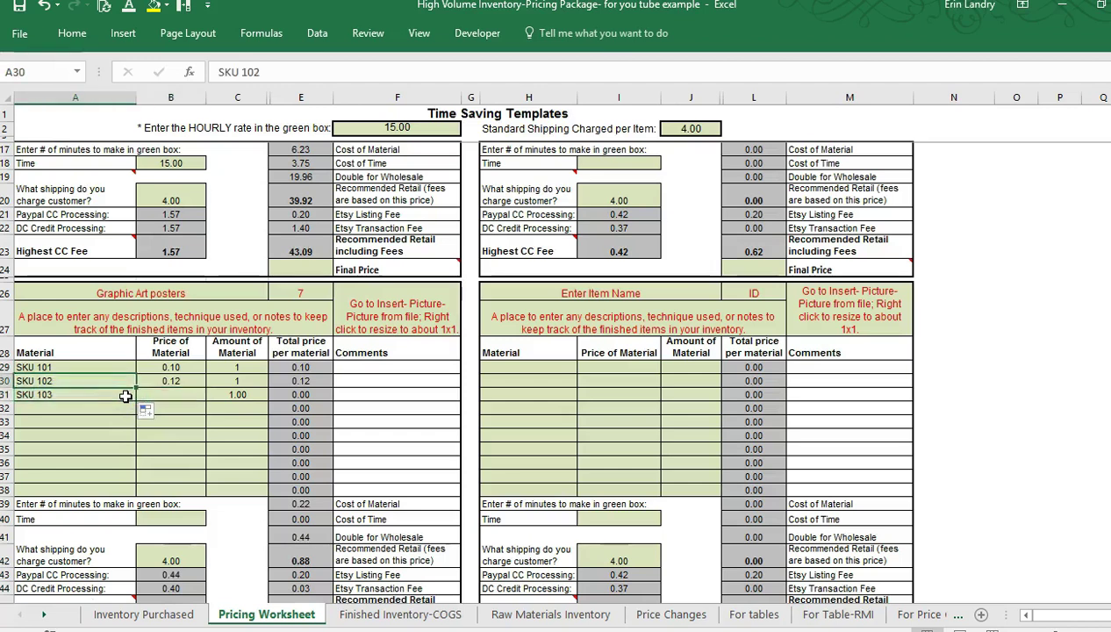
key("Right")
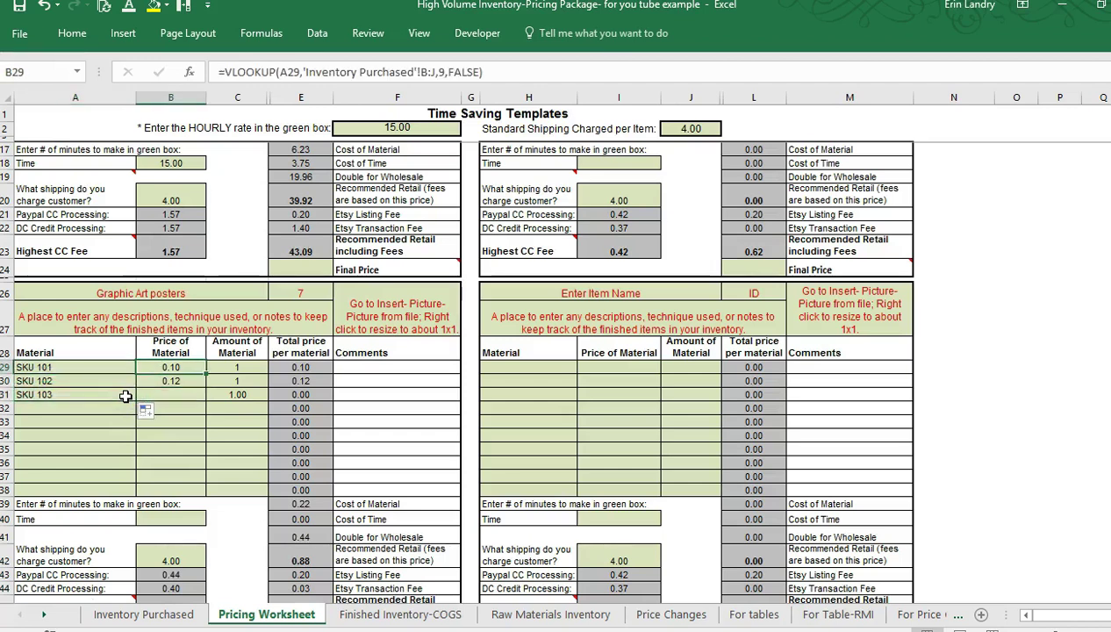
key("Left")
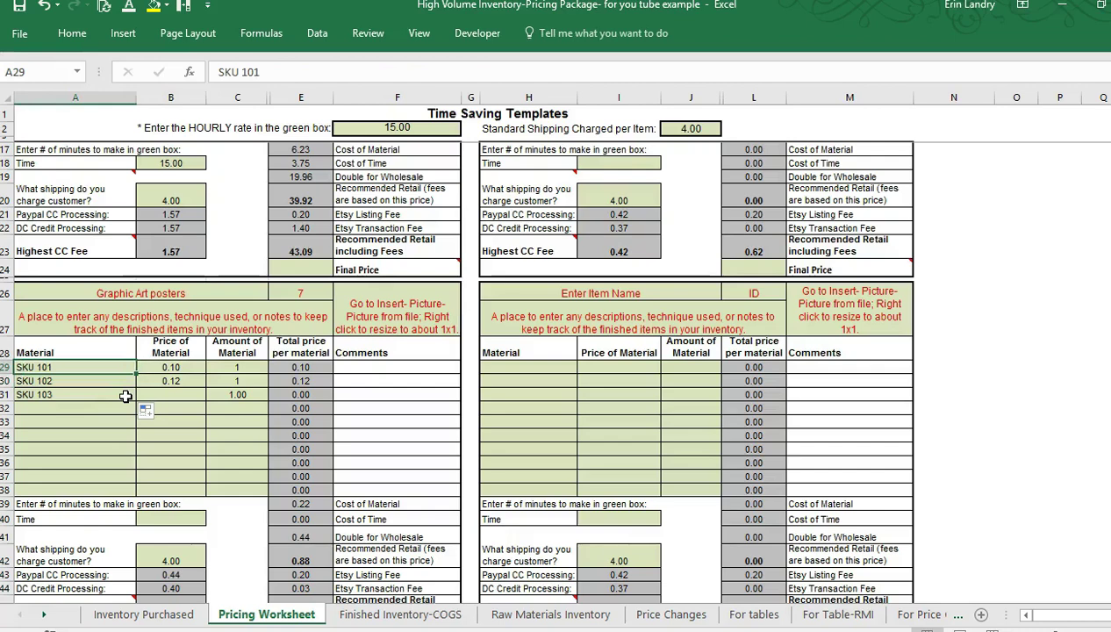
- Check the Graphic Art posters row's Item ID, made and sold values on Finished Inventory-COGS
left_click(390, 618)
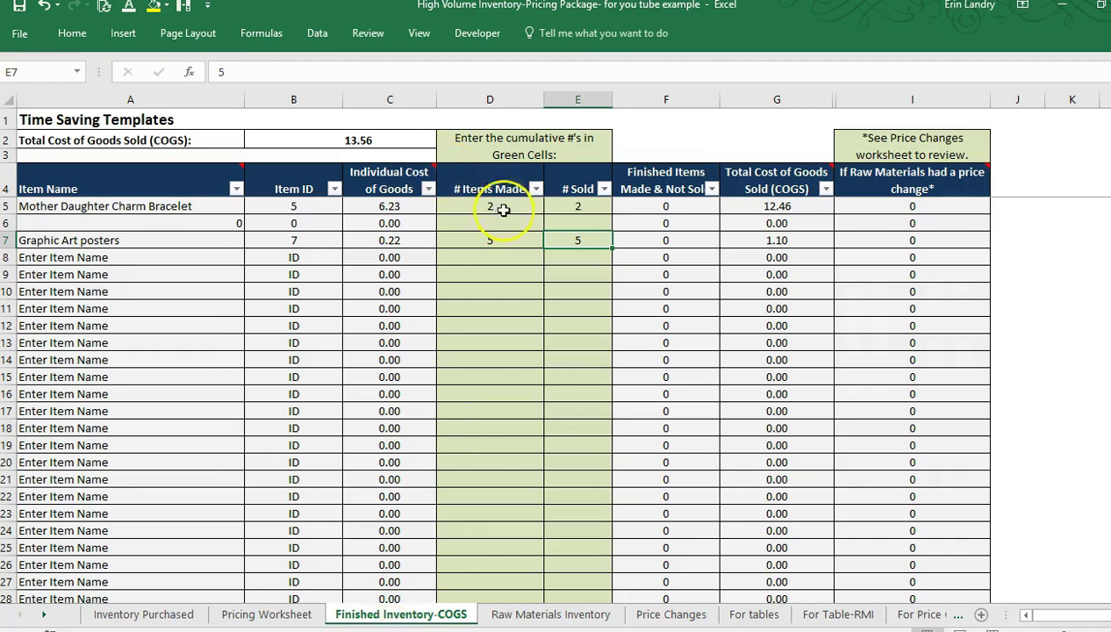
key("Home")
key("Right")
key("Right")
key("Right")
key("Right")
key("Left")
key("Left")
key("Left")
key("Left")
key("Right")
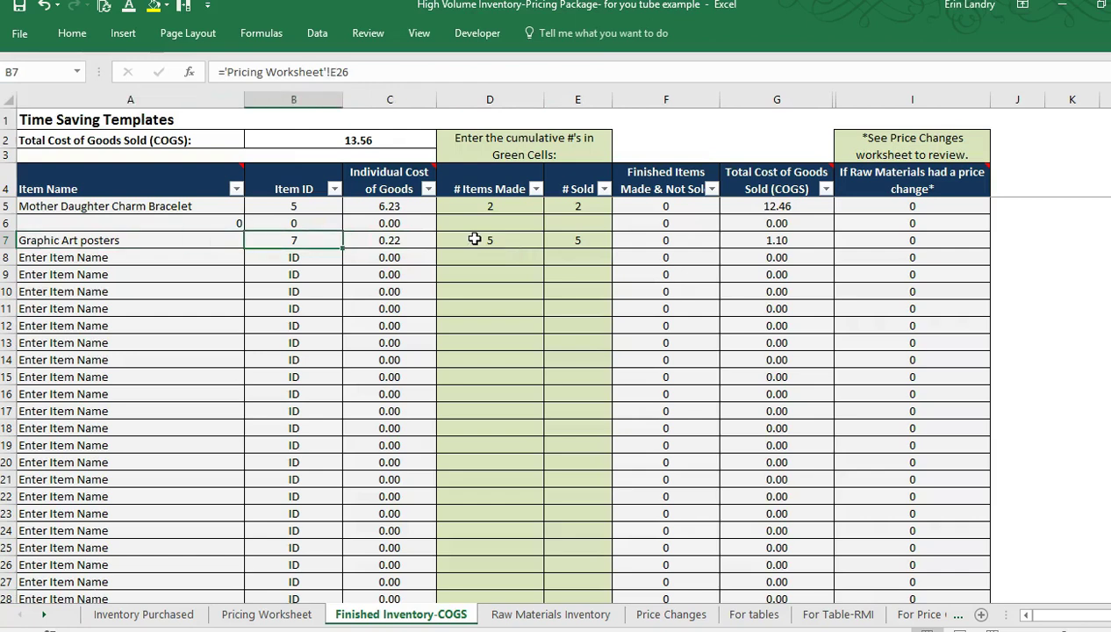
key("Right")
key("Right")
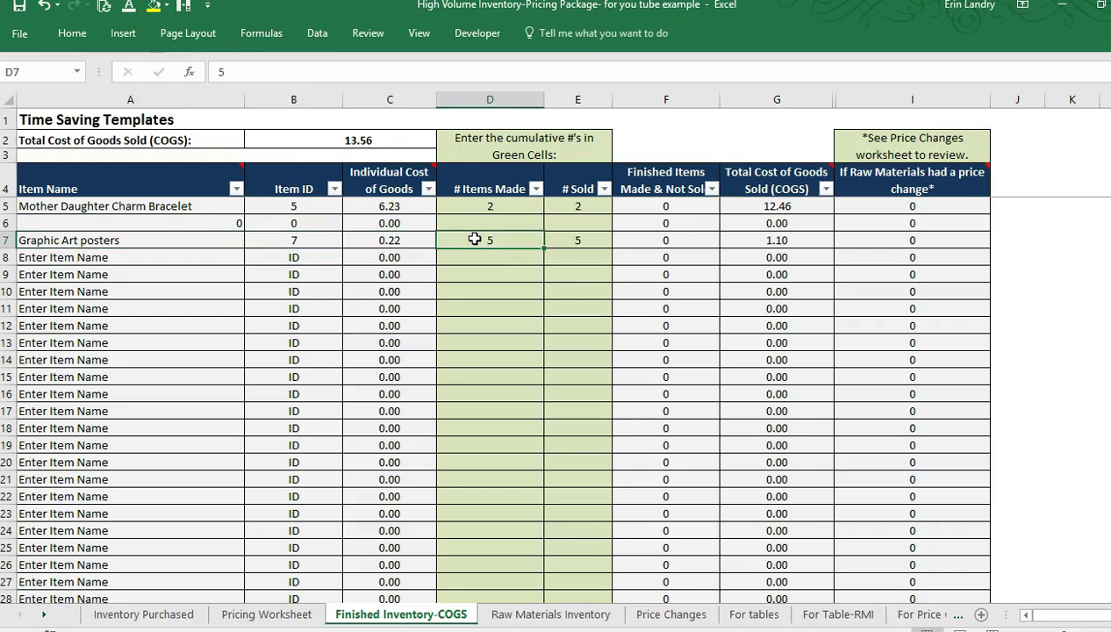
- Refresh all data so the Raw Materials Inventory pivot lists SKU 101 onward
left_click(554, 613)
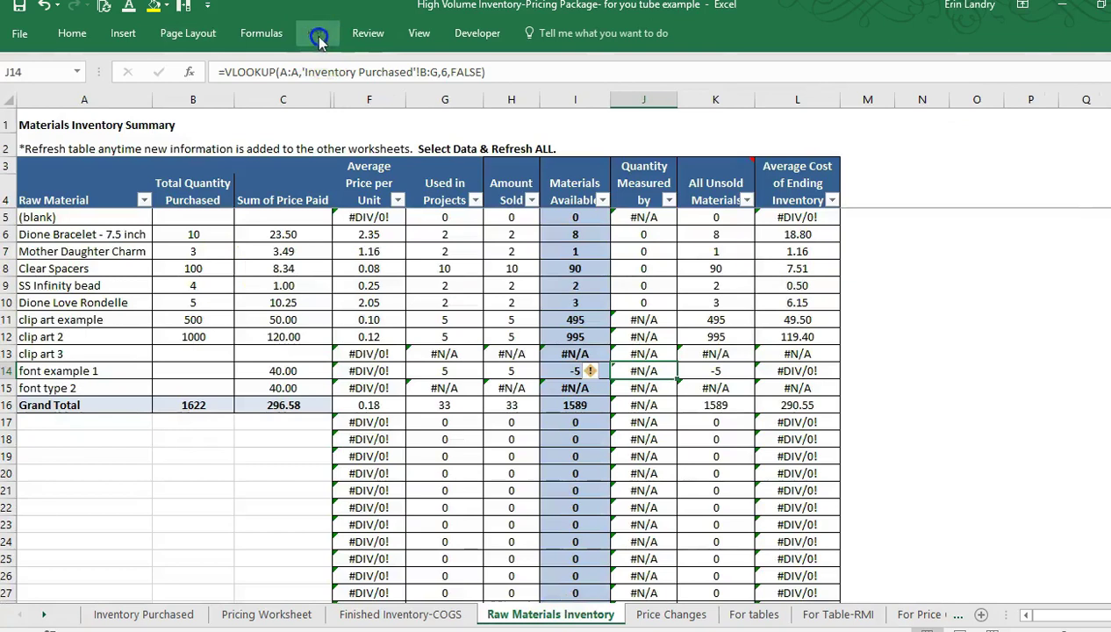
left_click(318, 40)
left_click(369, 63)
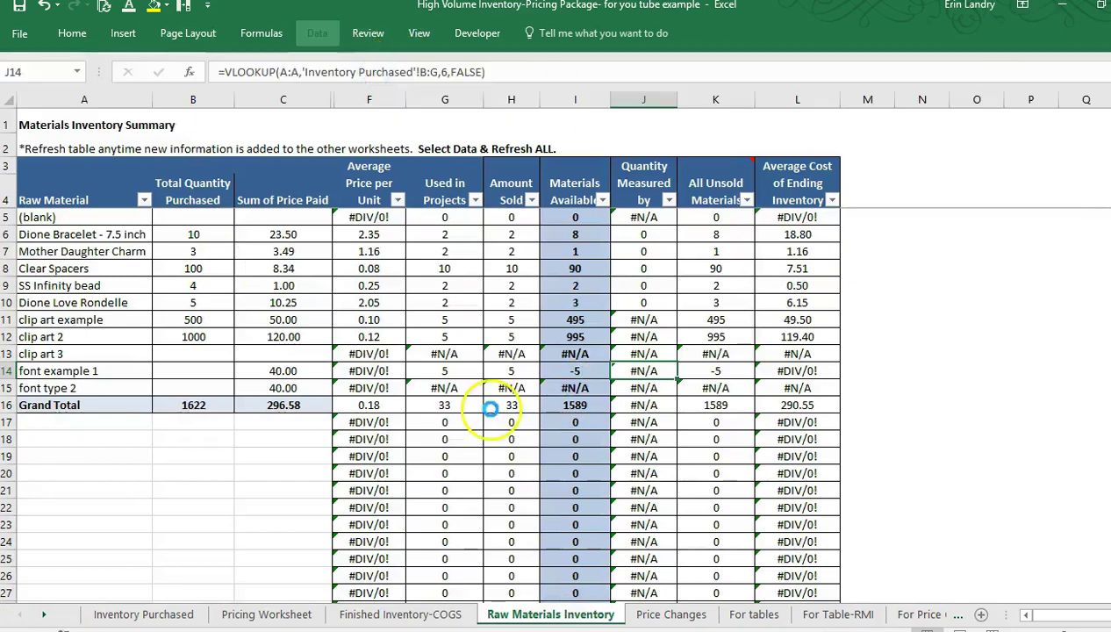
left_click(46, 320)
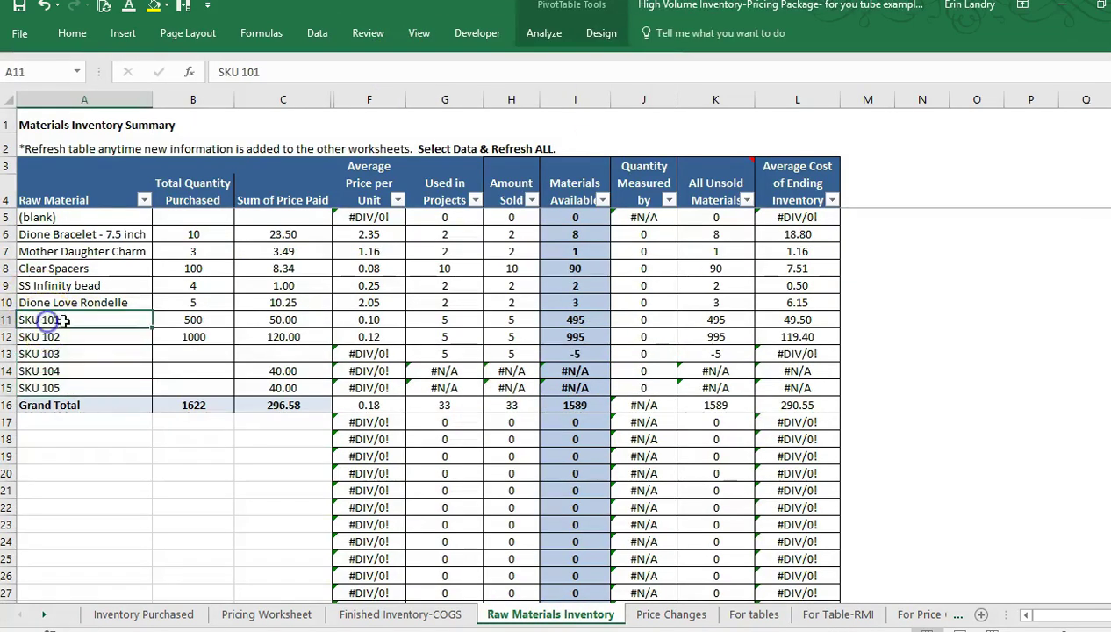
left_click(168, 614)
- Rename B11 to 'SKU 101 - clip art example' and B12 to 'SKU 102 - clip art 2'
double_click(180, 316)
type("- clip art example")
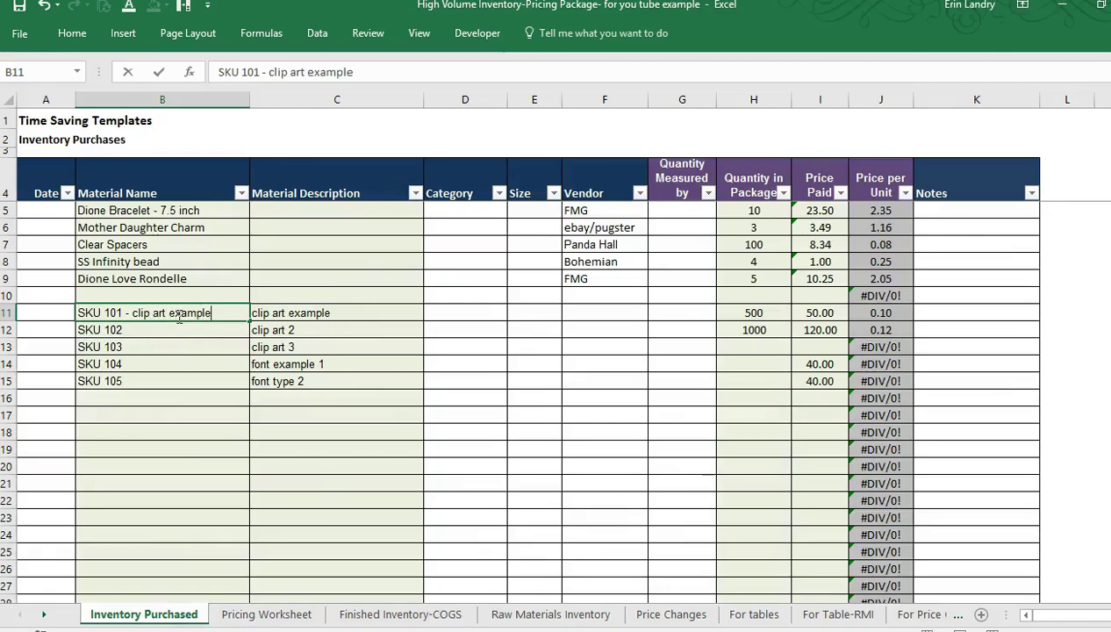
left_click(181, 330)
double_click(181, 330)
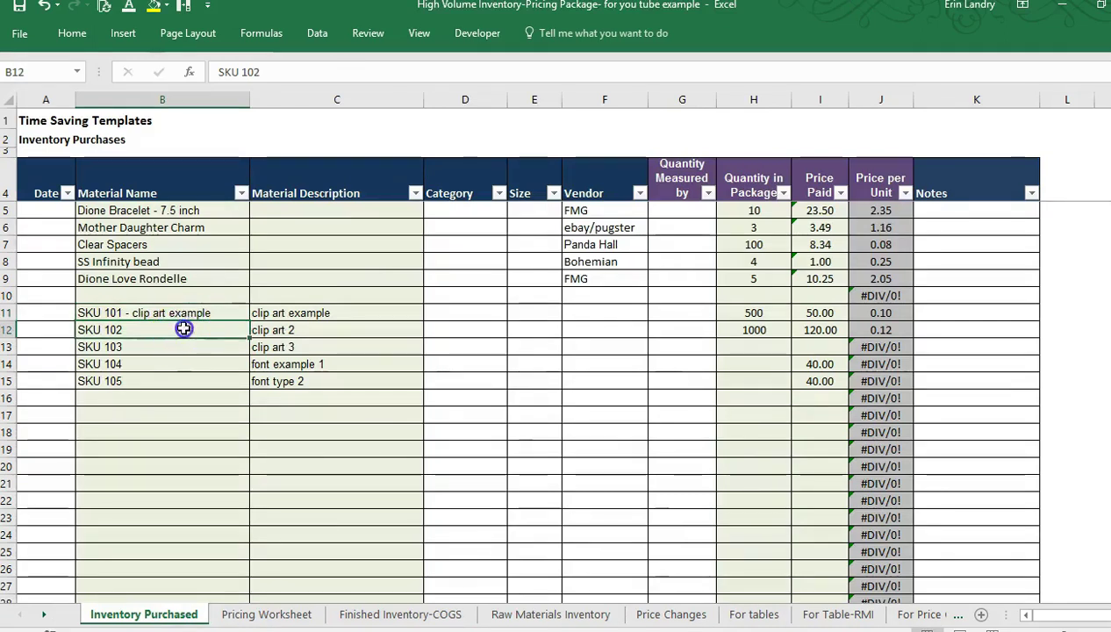
type("102 - ")
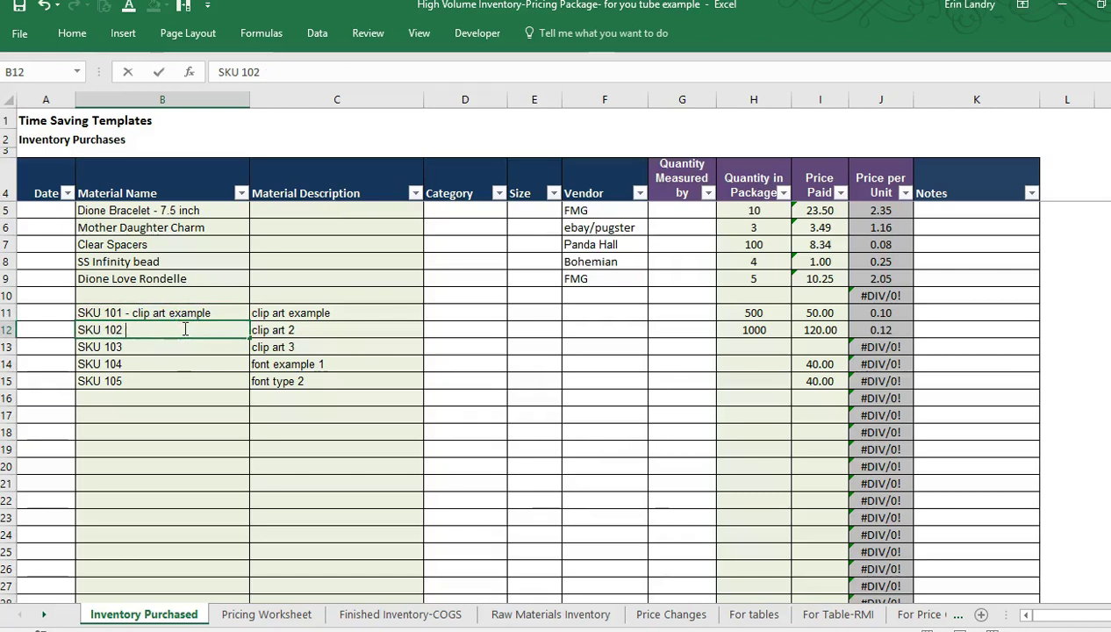
type("clipa")
key("BackSpace")
key("BackSpace")
key("BackSpace")
type("art 2")
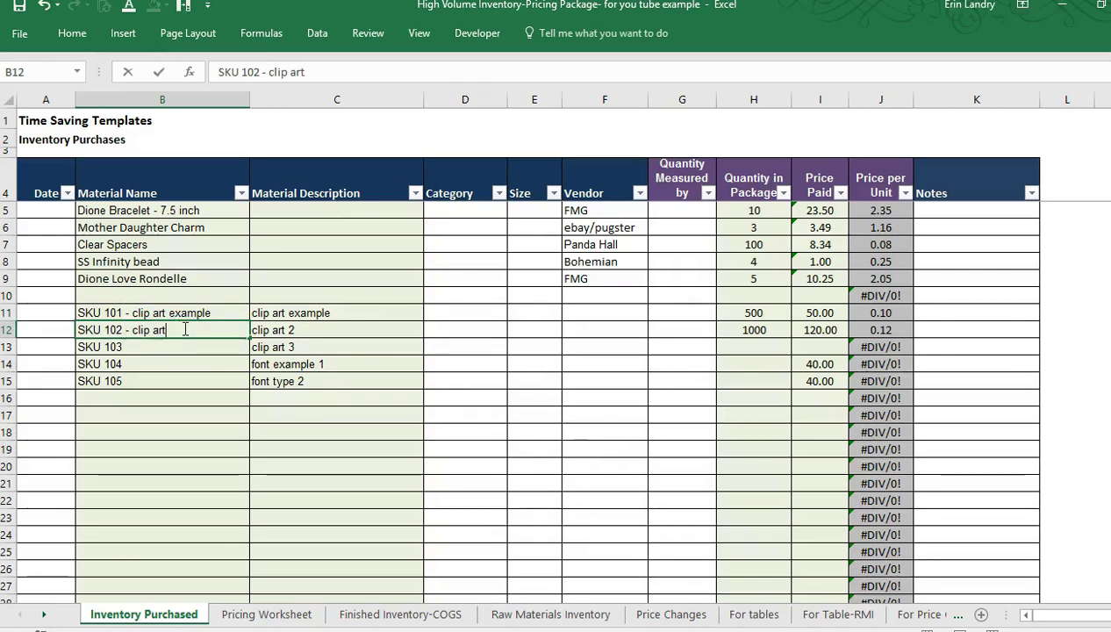
left_click(89, 365)
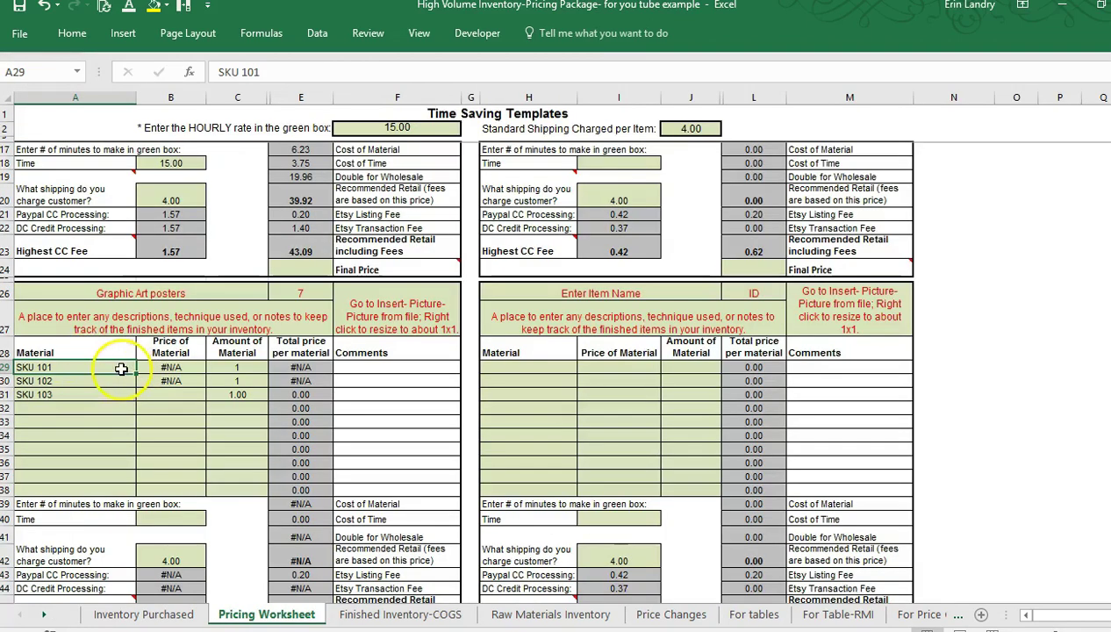
- Paste the renamed SKU 101 and SKU 102 names into Pricing Worksheet A29, restoring prices 0.10 and 0.12
left_click(163, 614)
left_click_drag(157, 314, 161, 328)
key("ctrl+c")
left_click(264, 614)
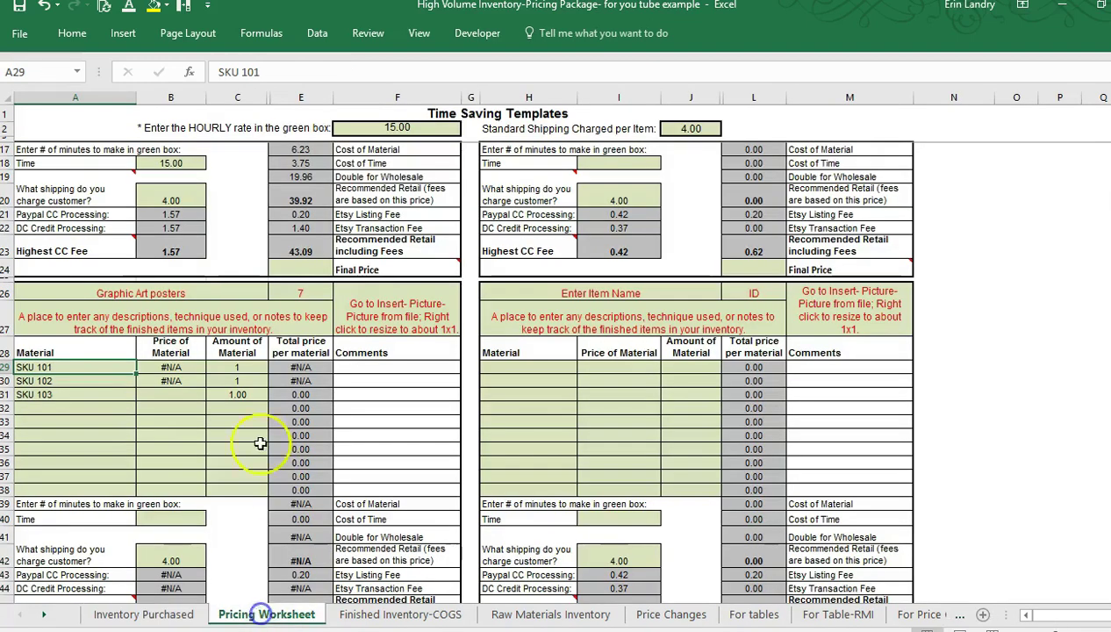
key("ctrl+v")
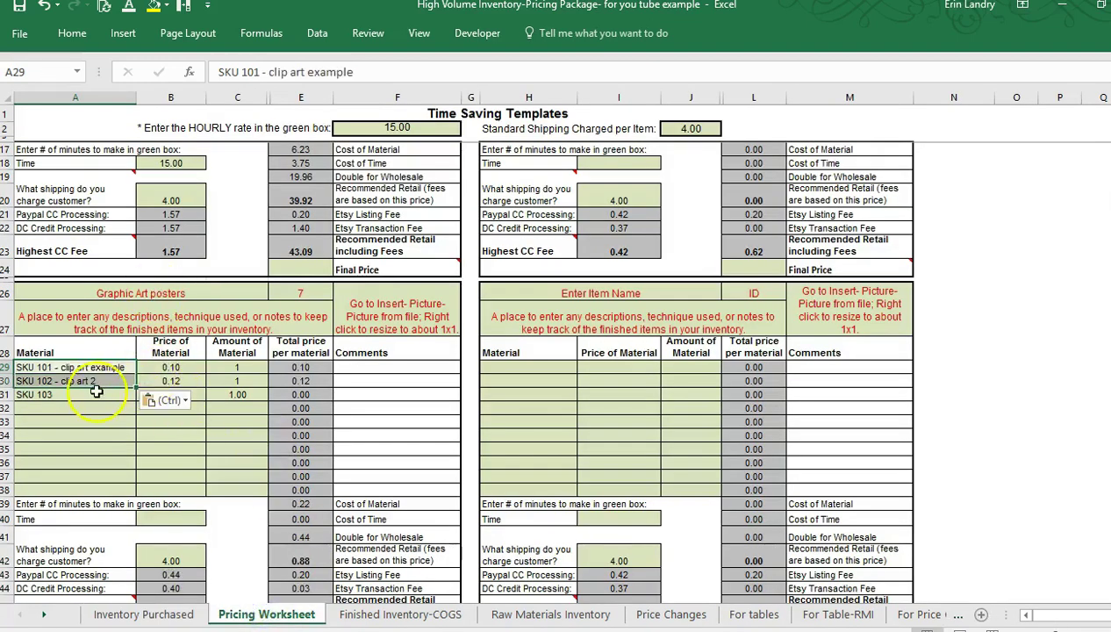
left_click(82, 384)
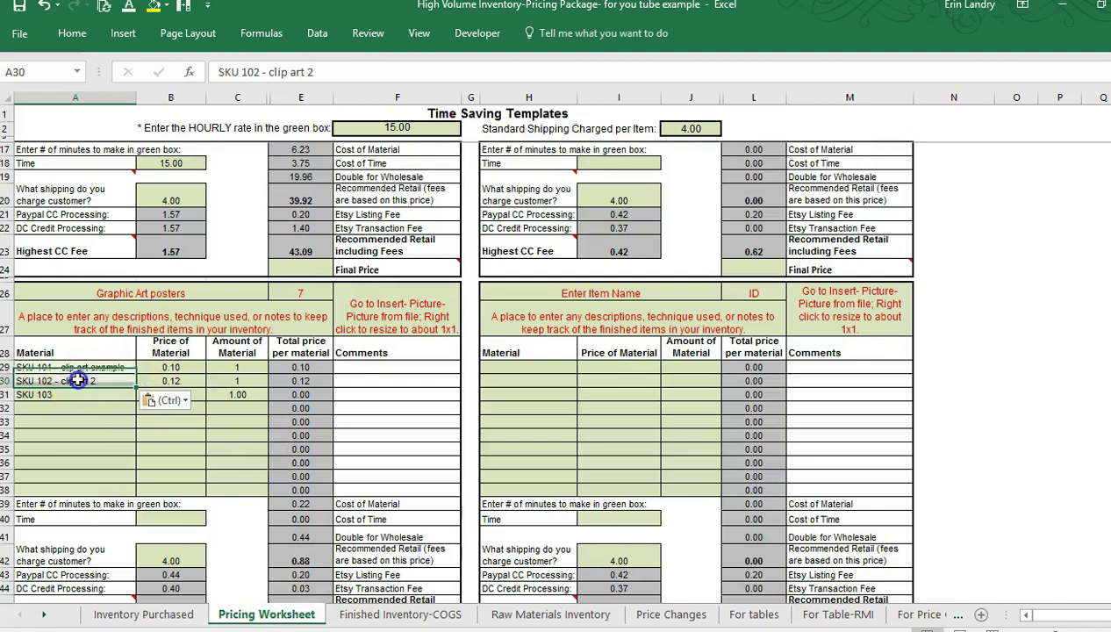
left_click(168, 293)
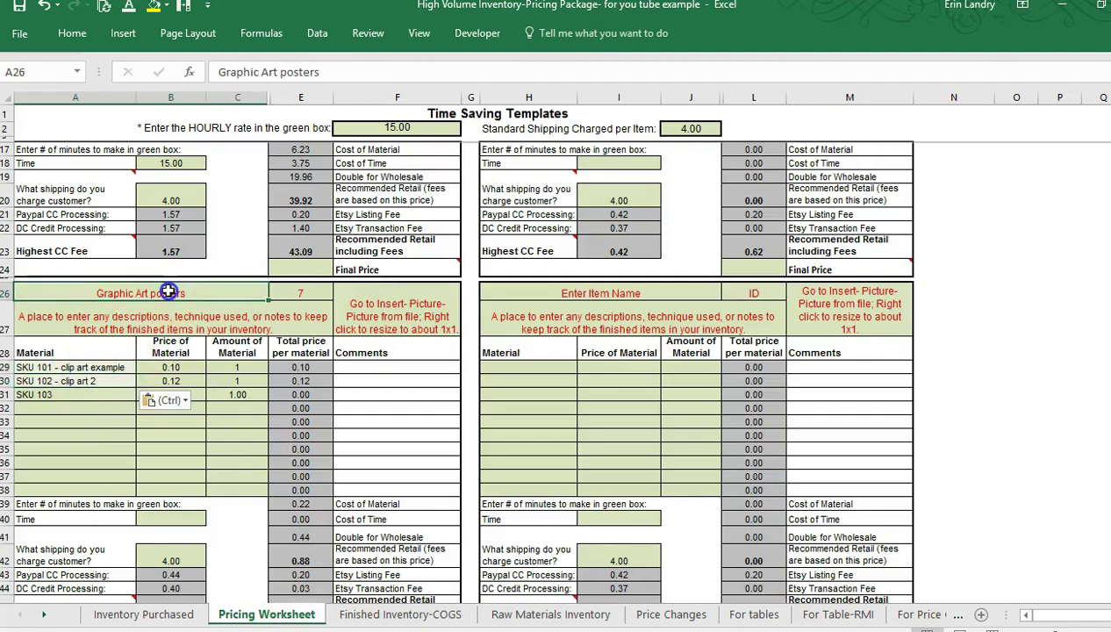
left_click(383, 614)
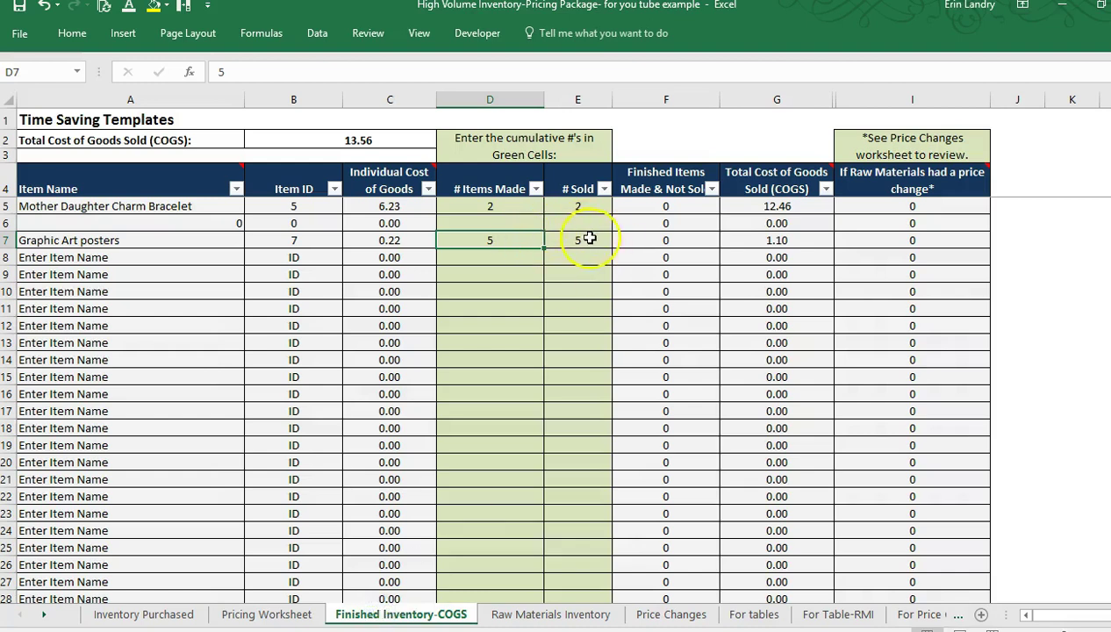
- Refresh all data so the Materials Inventory Summary shows full names like 'SKU 102 - clip art 2'
left_click(502, 614)
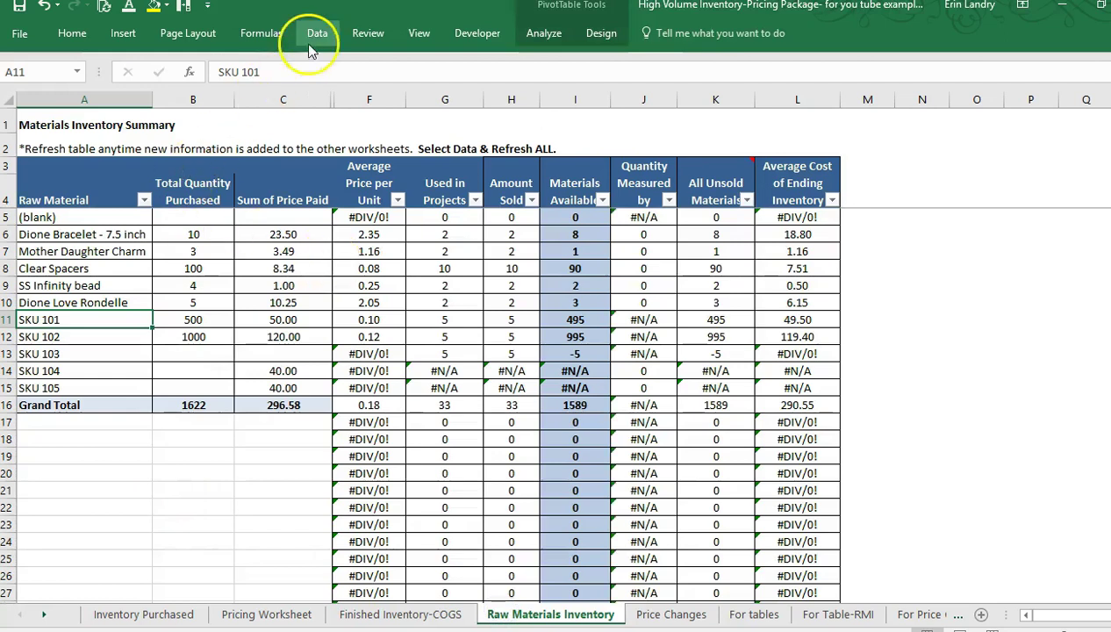
left_click(316, 33)
left_click(364, 69)
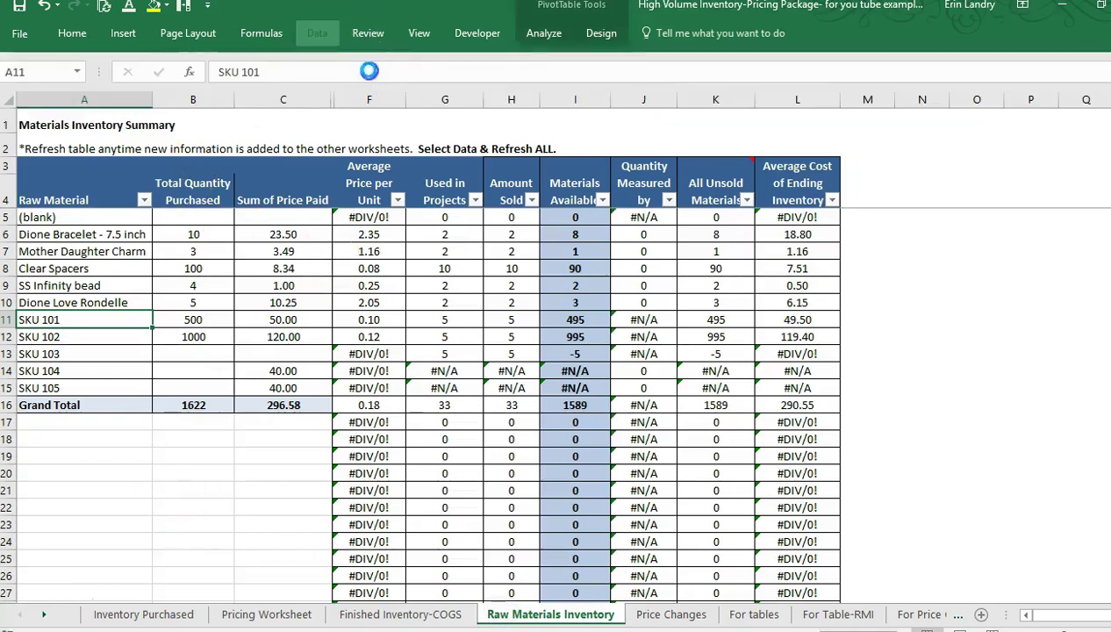
left_click(118, 355)
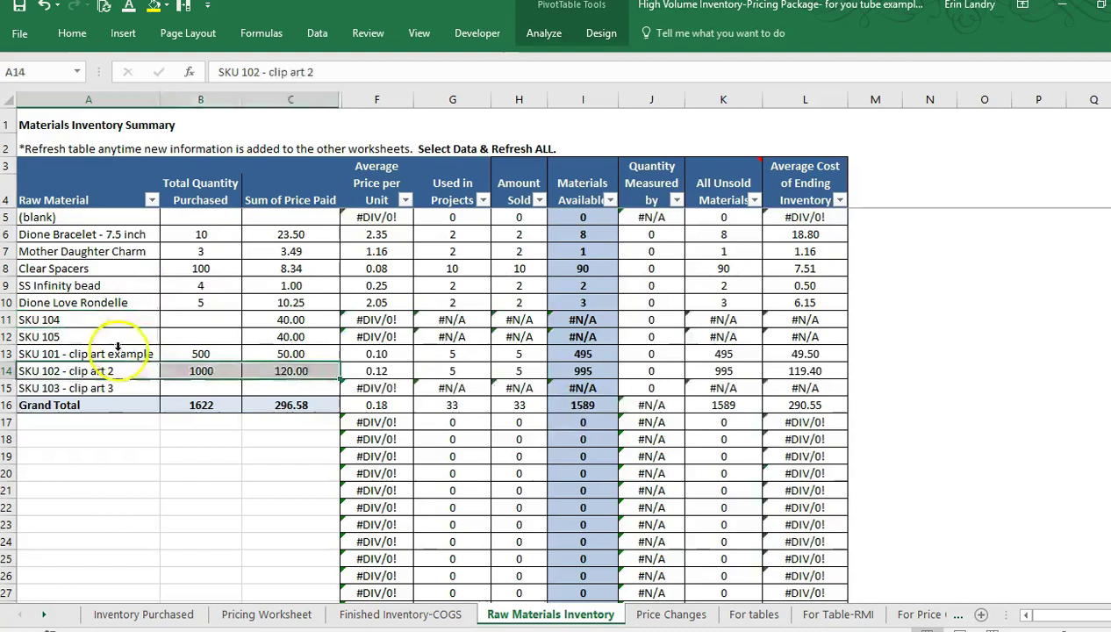